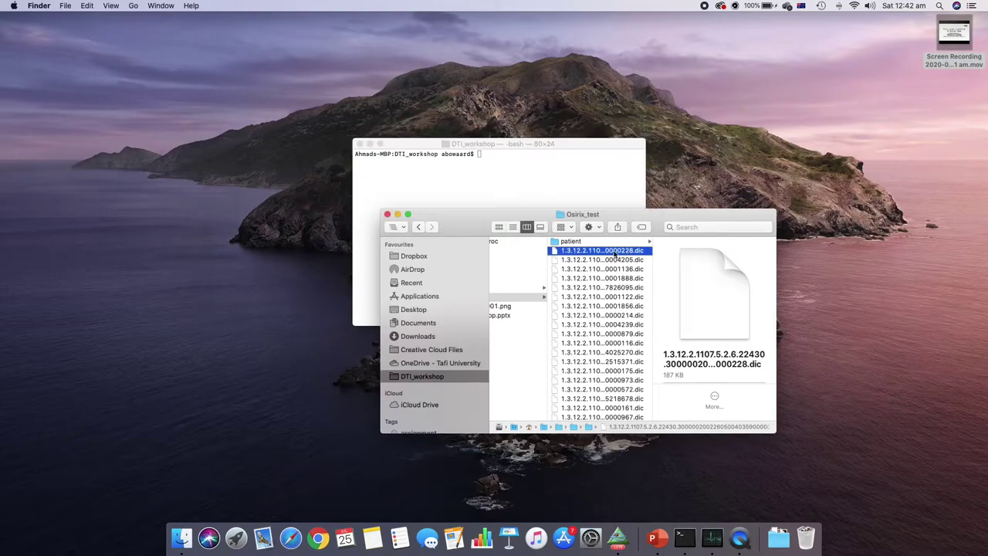
# Browse from Osirix_test through patient and Head_General into t1_se_sag_8 and select IM-0007-0026.dcm
pyautogui.click(675, 241)
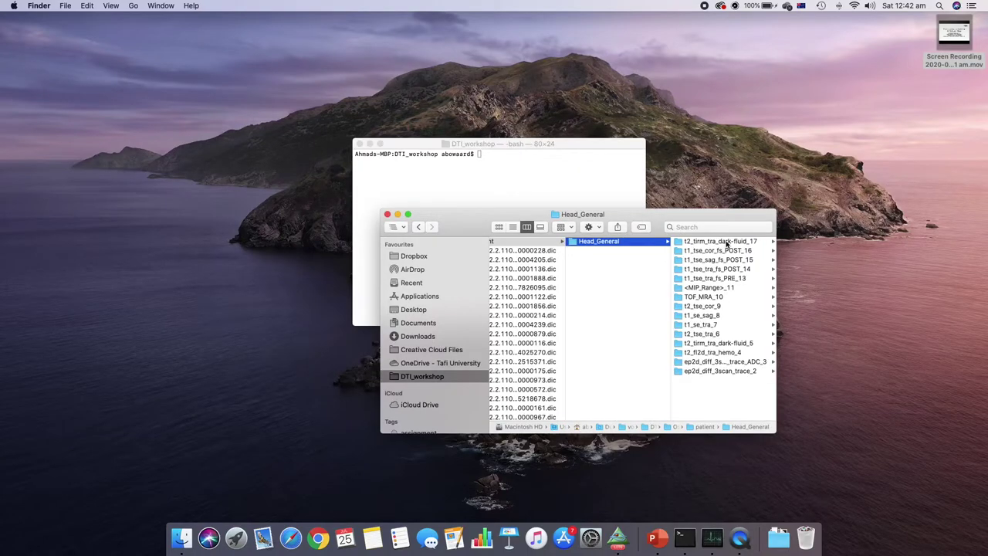
pyautogui.click(706, 316)
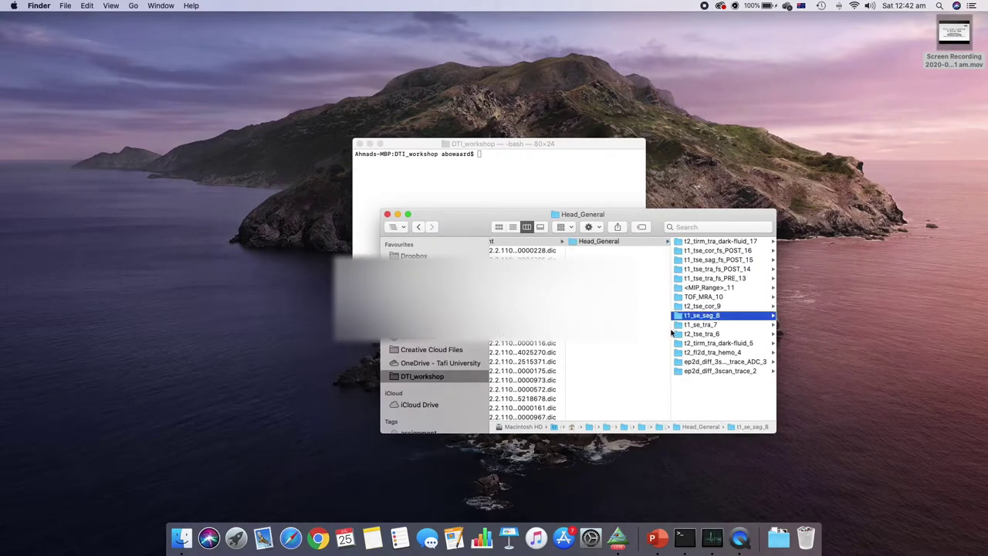
pyautogui.click(714, 242)
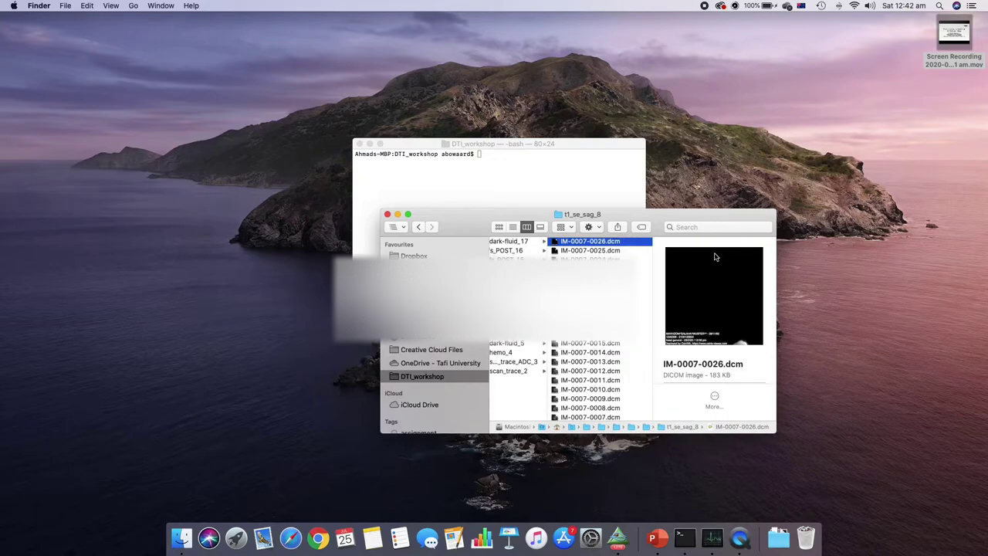
# Preview the DICOM slices in t1_se_sag_8 one after another, down to IM-0007-0011.dcm
pyautogui.press('Down')
pyautogui.press('Down')
pyautogui.press('Down')
pyautogui.press('Down')
pyautogui.press('Down')
pyautogui.press('Down')
pyautogui.press('Down')
pyautogui.press('Down')
pyautogui.press('Down')
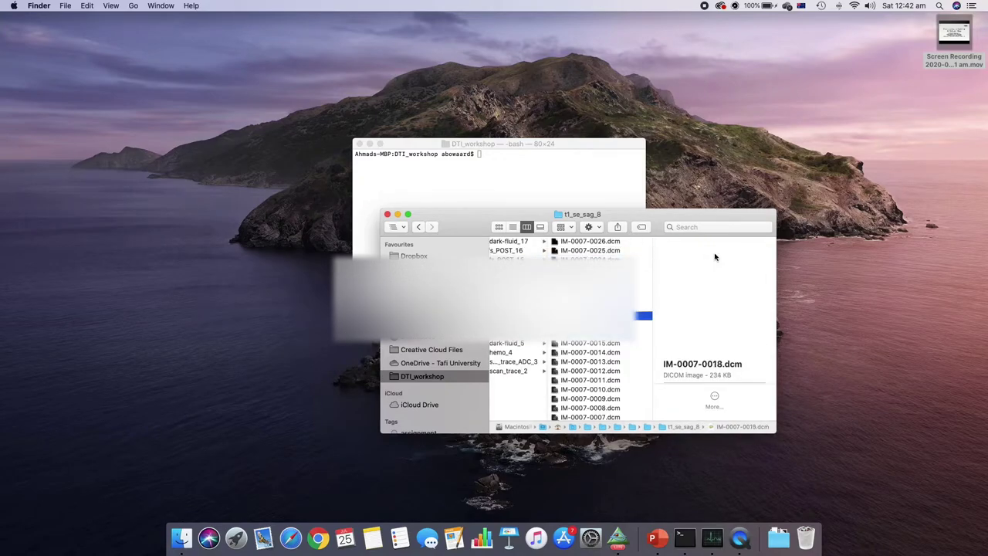
pyautogui.press('Down')
pyautogui.press('Down')
pyautogui.press('Down')
pyautogui.press('Down')
pyautogui.press('Down')
pyautogui.press('Down')
pyautogui.press('space')
pyautogui.press('space')
# Switch to OsiriX Lite, close its database window, and return to the t1_se_sag_8 folder listing
pyautogui.hotkey('ctrl', 'Right')
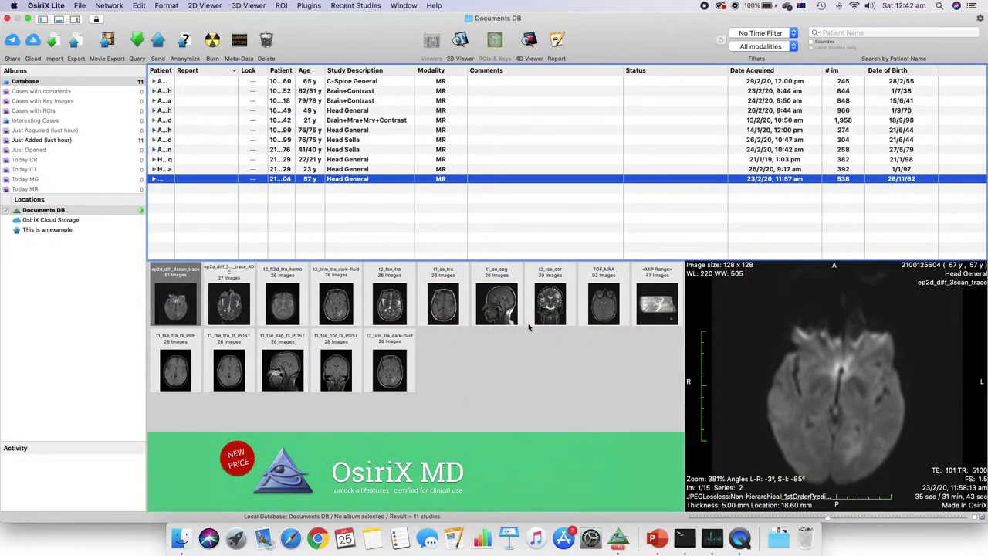
pyautogui.click(6, 19)
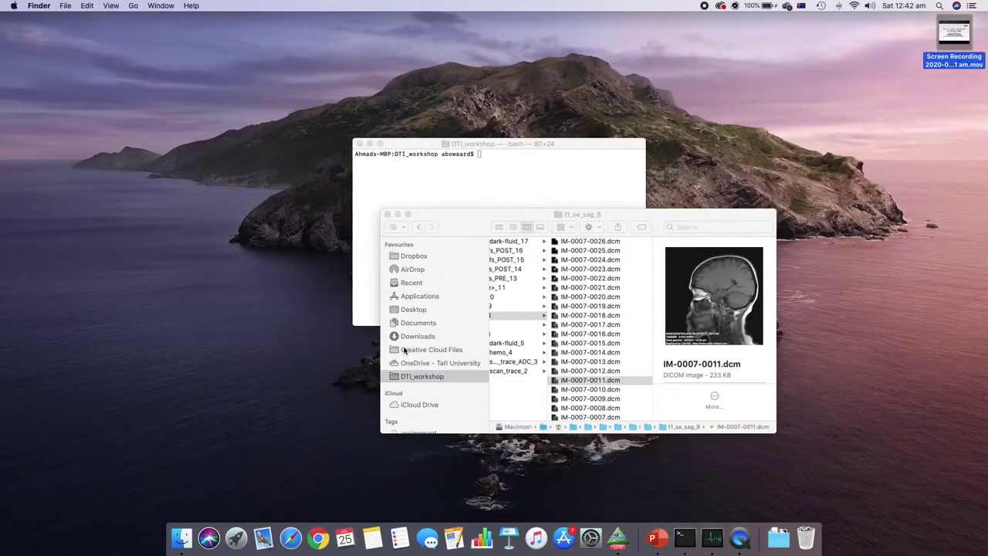
pyautogui.hscroll(-10, 570, 343)
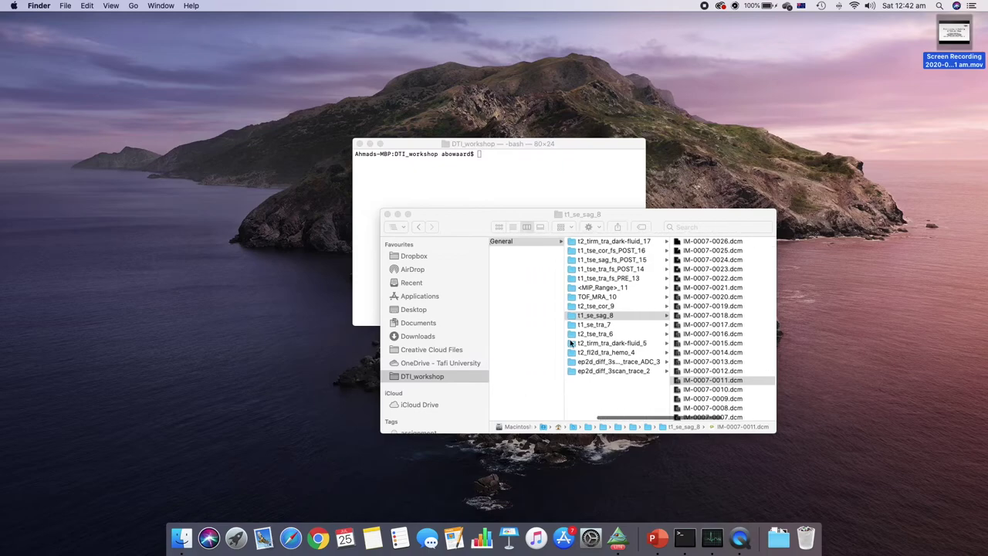
pyautogui.hscroll(-5, 533, 287)
pyautogui.hscroll(8, 534, 287)
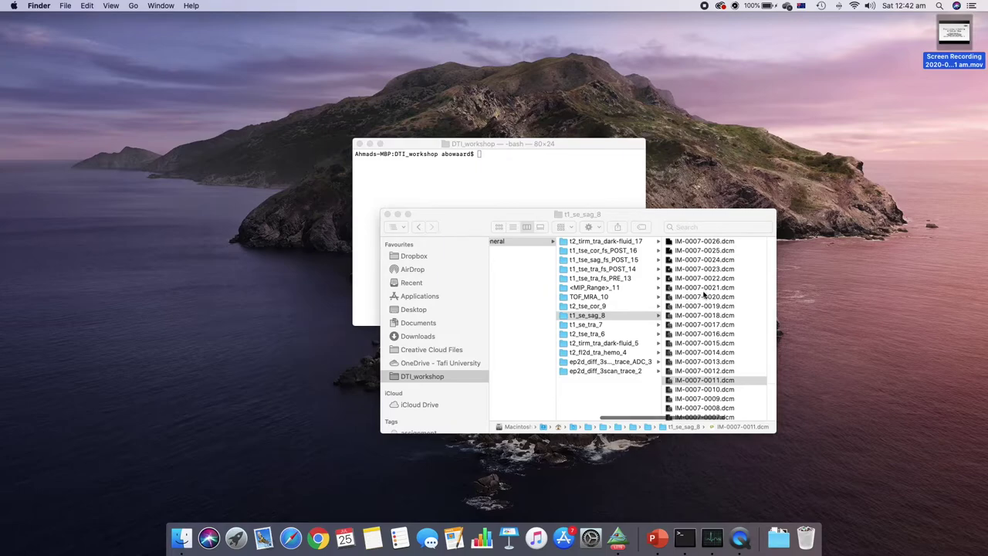
# Check the preprocessing steps in the PowerPoint presentation and return to Finder
pyautogui.press('super+Tab')
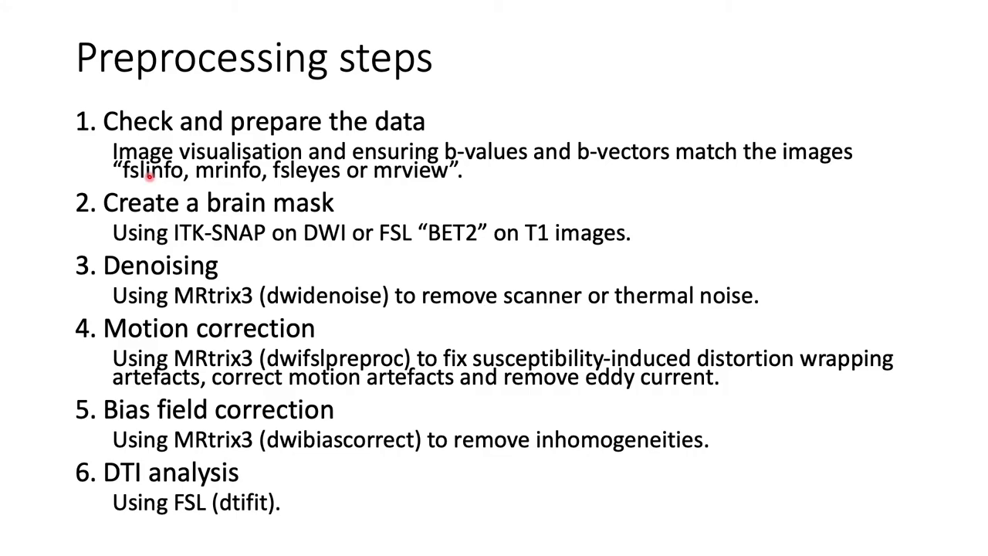
pyautogui.press('Right')
pyautogui.press('Right')
pyautogui.press('super+Tab')
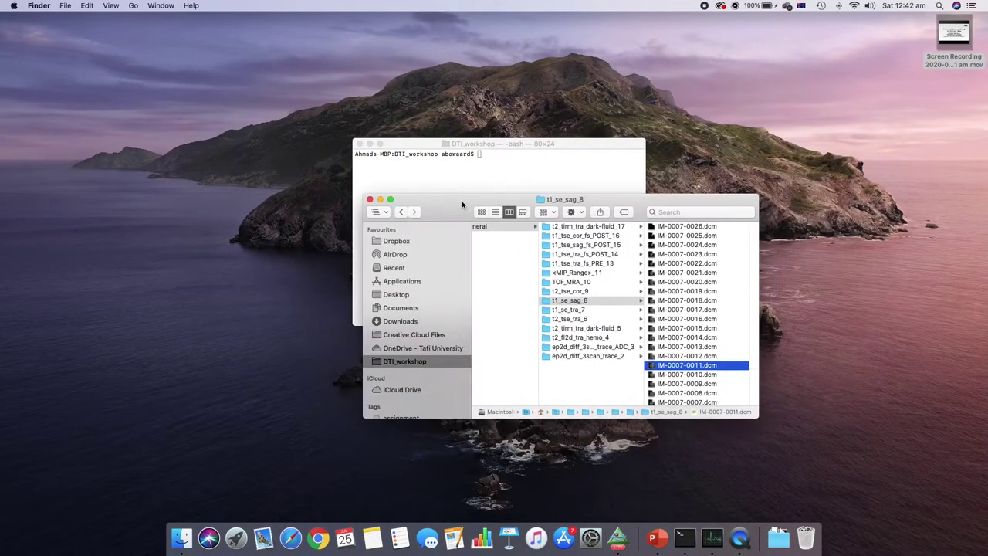
# Find mipav with the system search and launch it
pyautogui.press('super+space')
pyautogui.write('q')
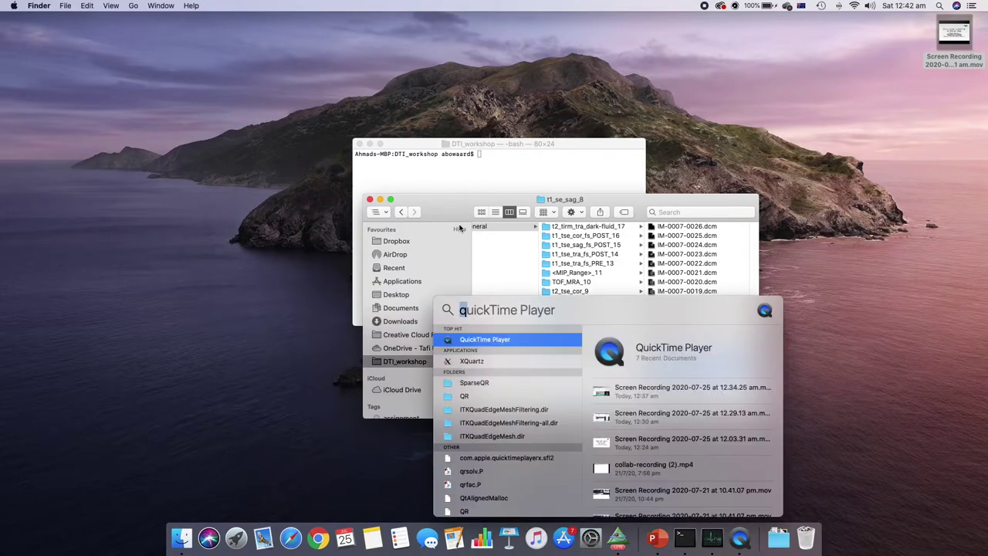
pyautogui.write('mipav')
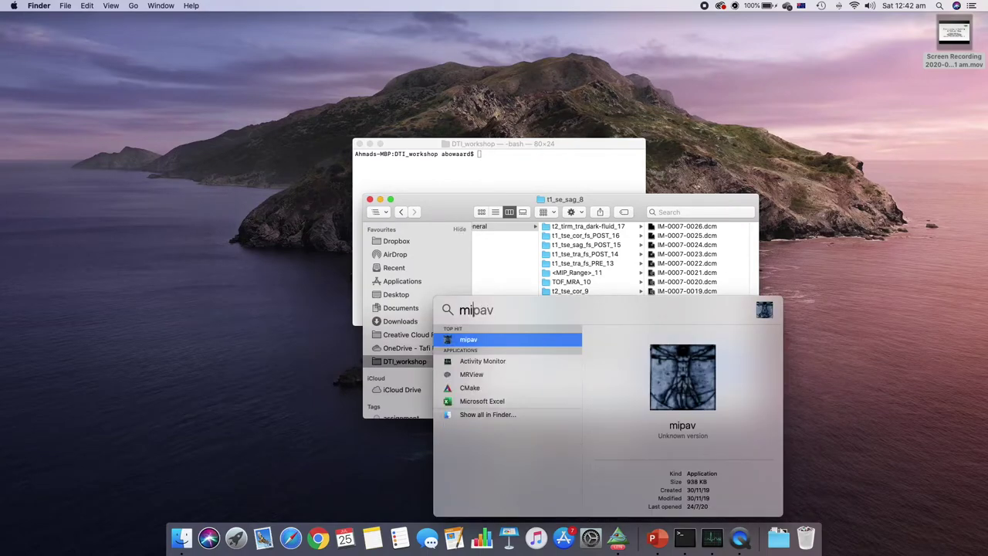
pyautogui.press('Return')
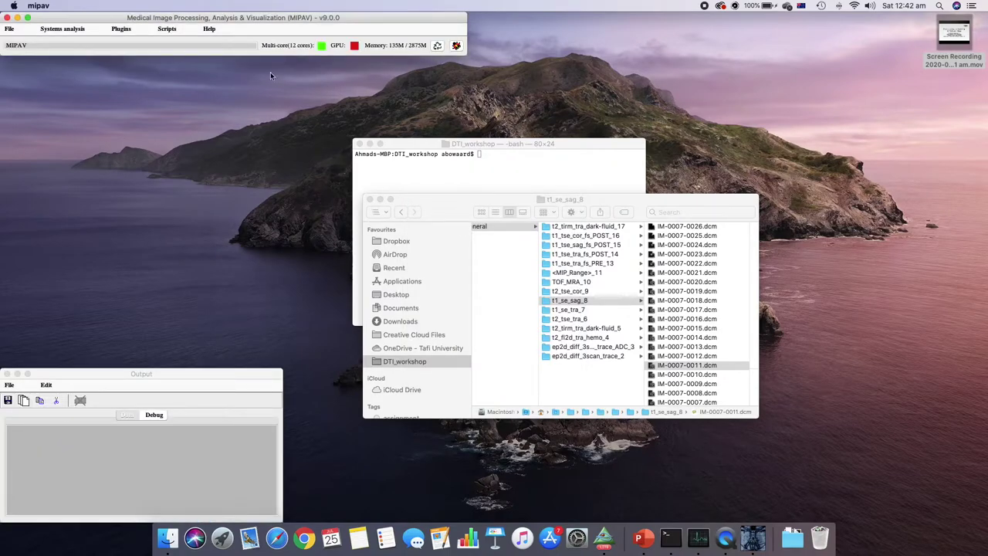
# Shift the MIPAV main and Output windows slightly, and check the Output window's debug and data logs
pyautogui.moveTo(239, 18); pyautogui.dragTo(250, 25)
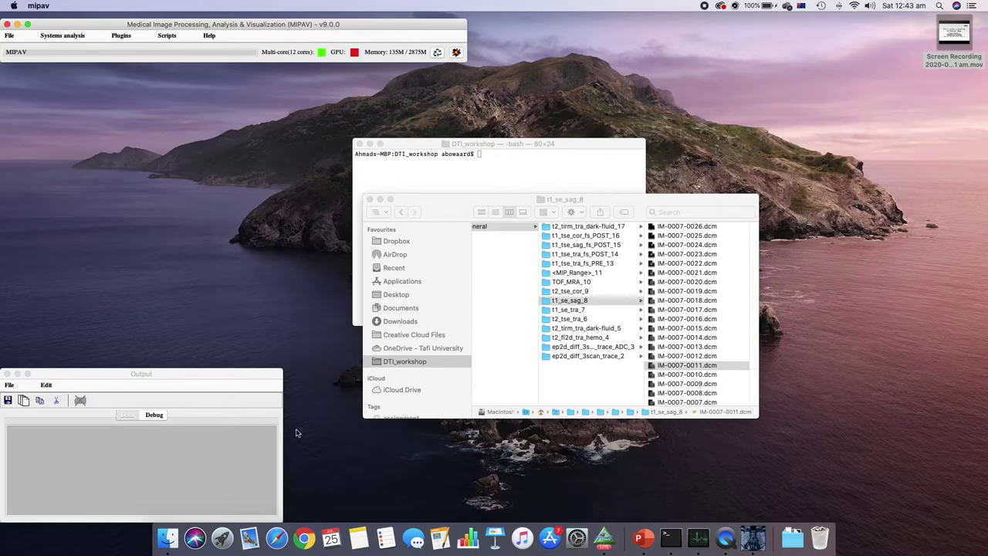
pyautogui.moveTo(176, 377); pyautogui.dragTo(189, 377)
pyautogui.click(168, 415)
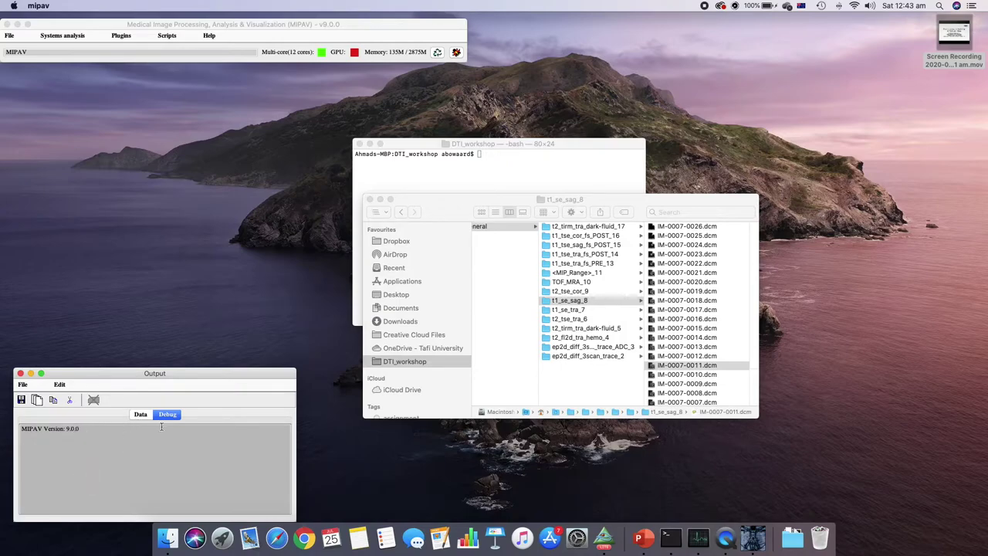
pyautogui.click(139, 415)
pyautogui.moveTo(45, 19); pyautogui.dragTo(53, 17)
# Start opening an image from disk and set the browsing location to the Documents folder
pyautogui.click(17, 35)
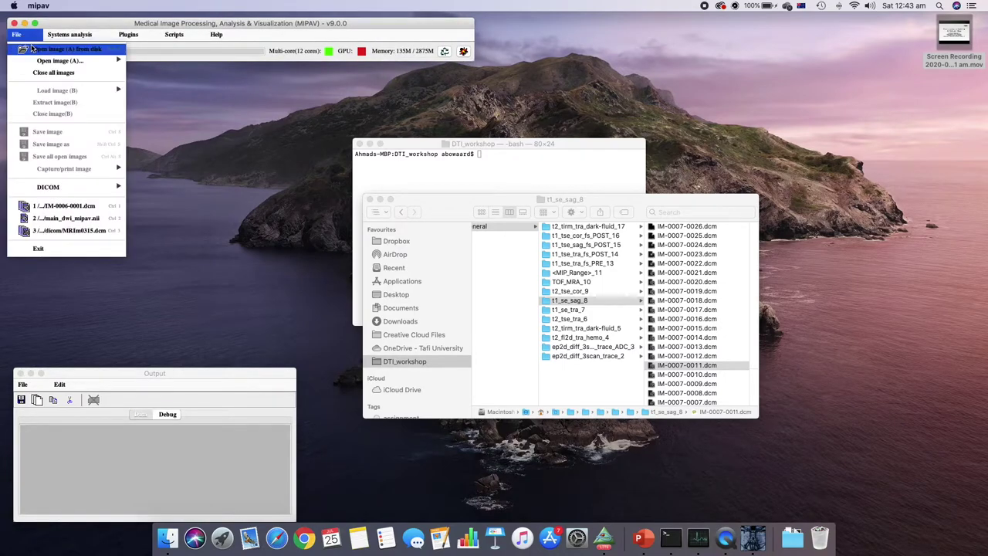
pyautogui.click(32, 49)
pyautogui.click(245, 34)
pyautogui.click(245, 34)
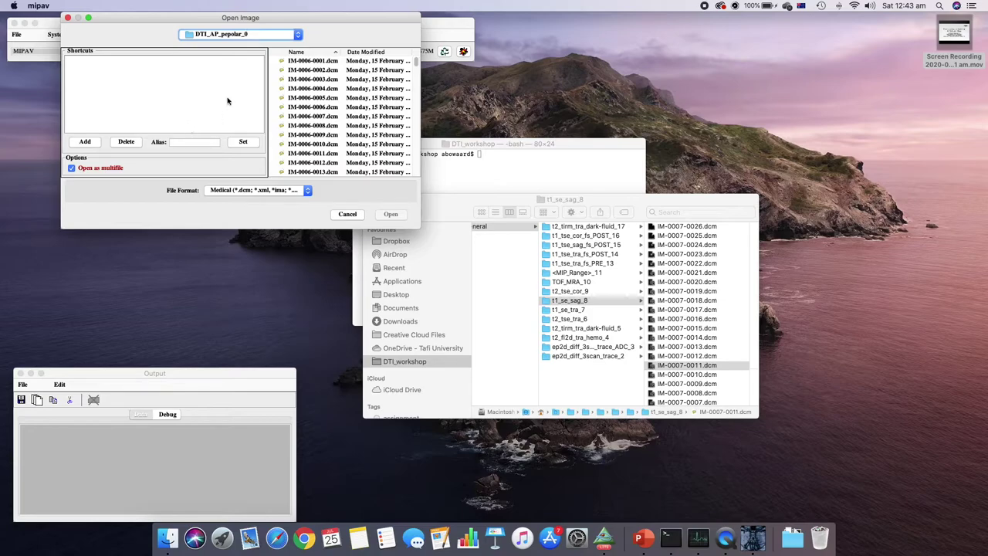
pyautogui.click(190, 35)
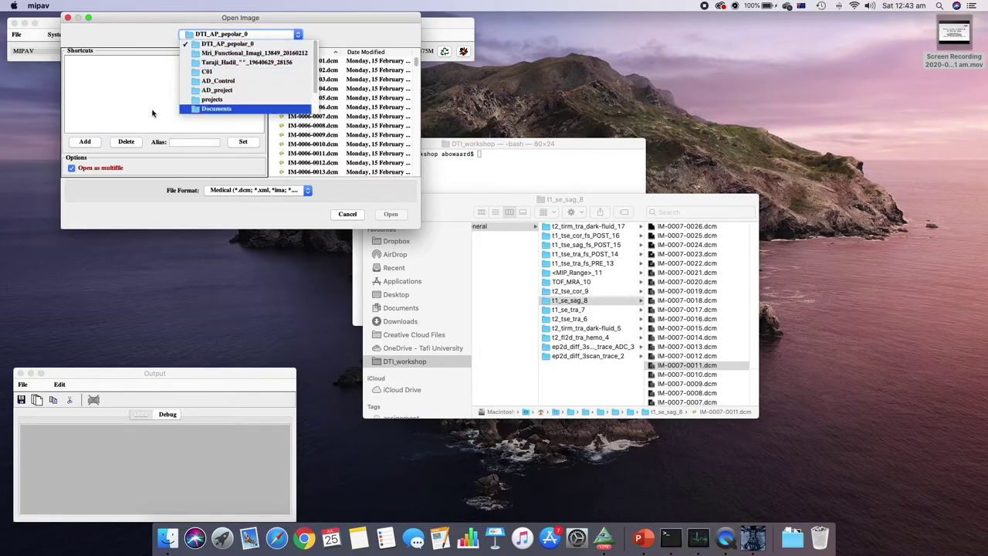
pyautogui.scroll(-3, 230, 116)
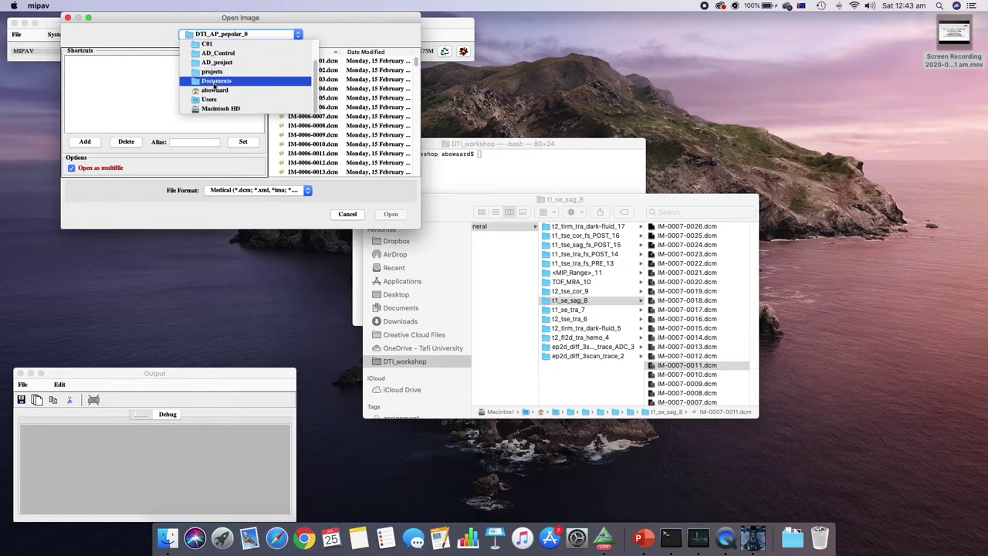
pyautogui.click(215, 82)
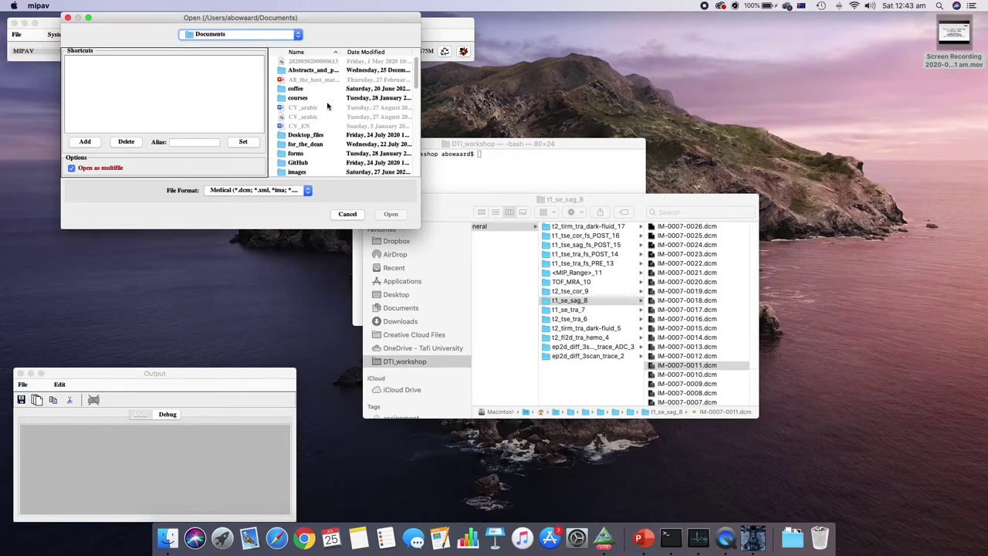
# Navigate from Documents through voluntary_social_services and DTI_workshop into the Osirix_test folder
pyautogui.click(325, 154)
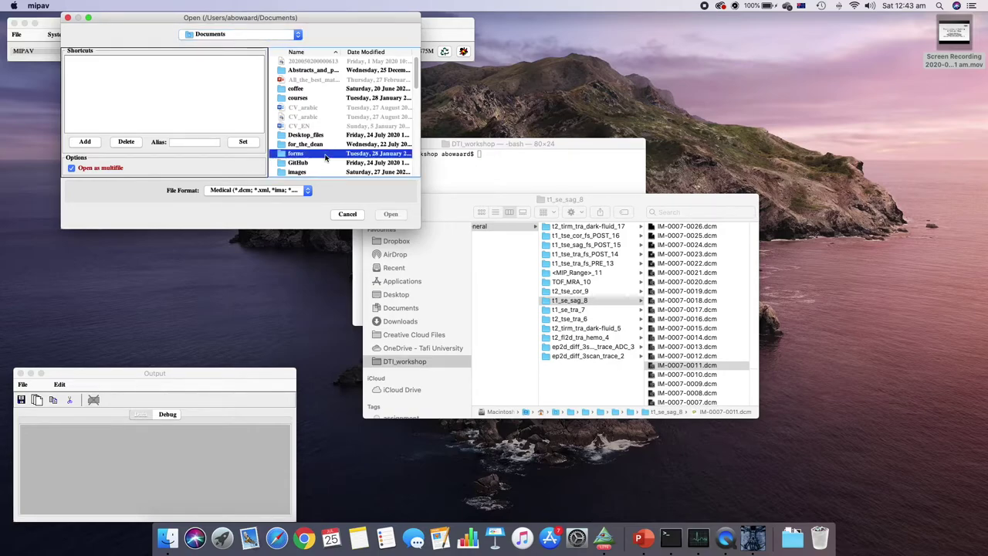
pyautogui.press('Down')
pyautogui.press('Down')
pyautogui.scroll(-10, 325, 157)
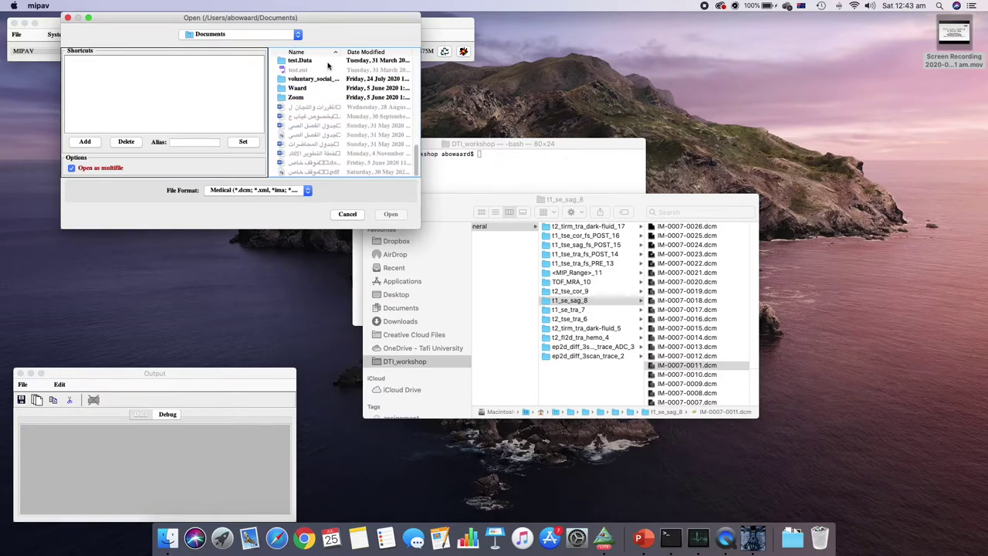
pyautogui.doubleClick(328, 78)
pyautogui.doubleClick(308, 70)
pyautogui.click(302, 115)
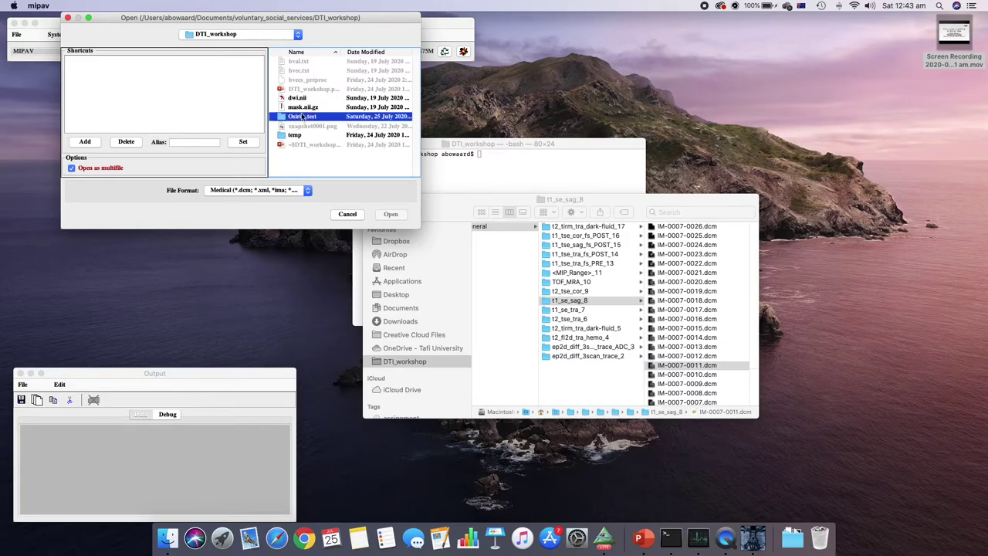
pyautogui.doubleClick(301, 116)
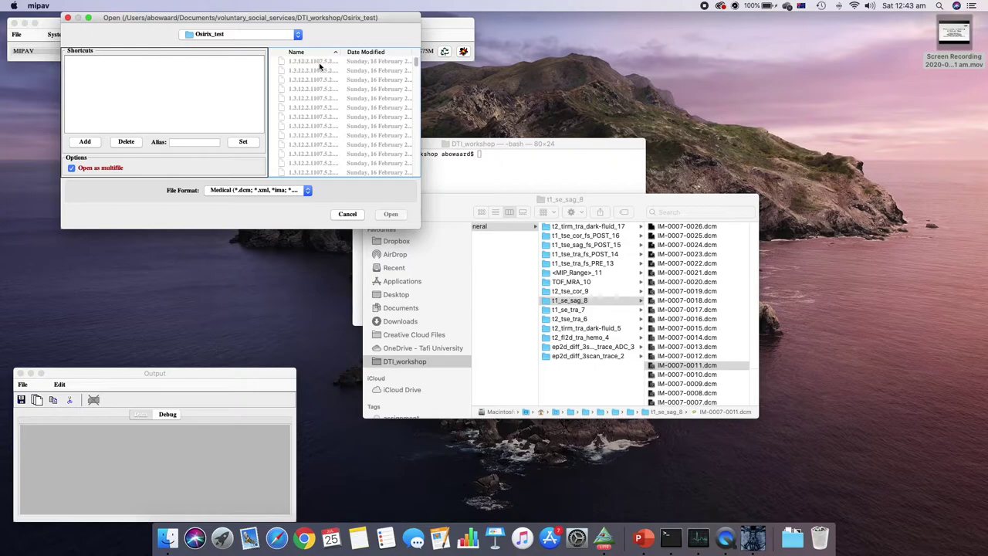
# Reverse the name sorting and go through patient and Head_General into the t1_se_tra_7 folder
pyautogui.click(319, 53)
pyautogui.doubleClick(318, 61)
pyautogui.click(321, 61)
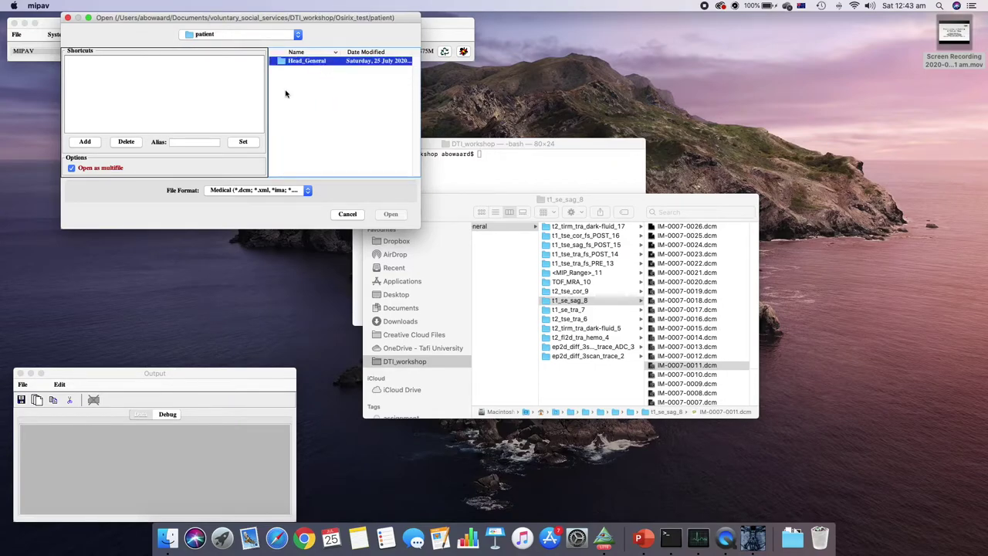
pyautogui.doubleClick(291, 62)
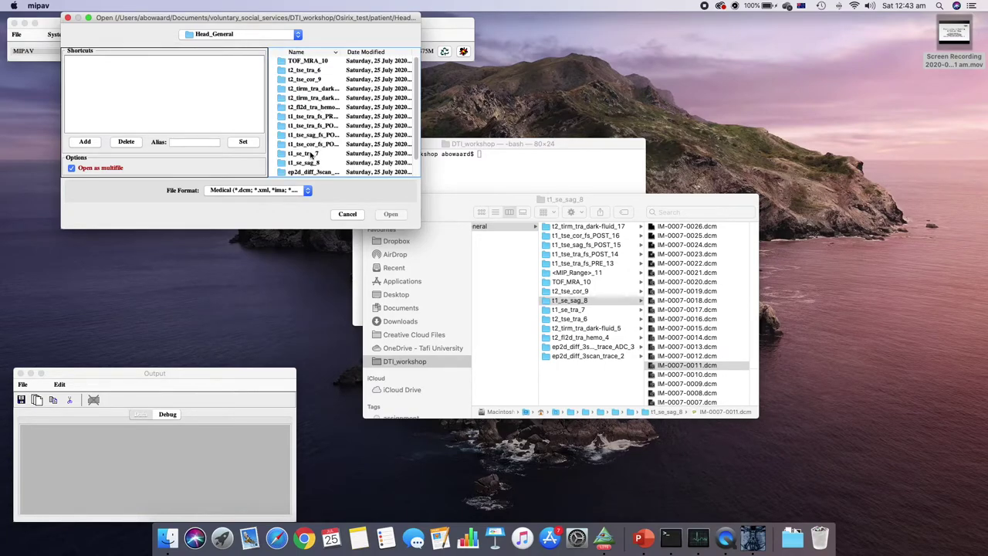
pyautogui.doubleClick(300, 155)
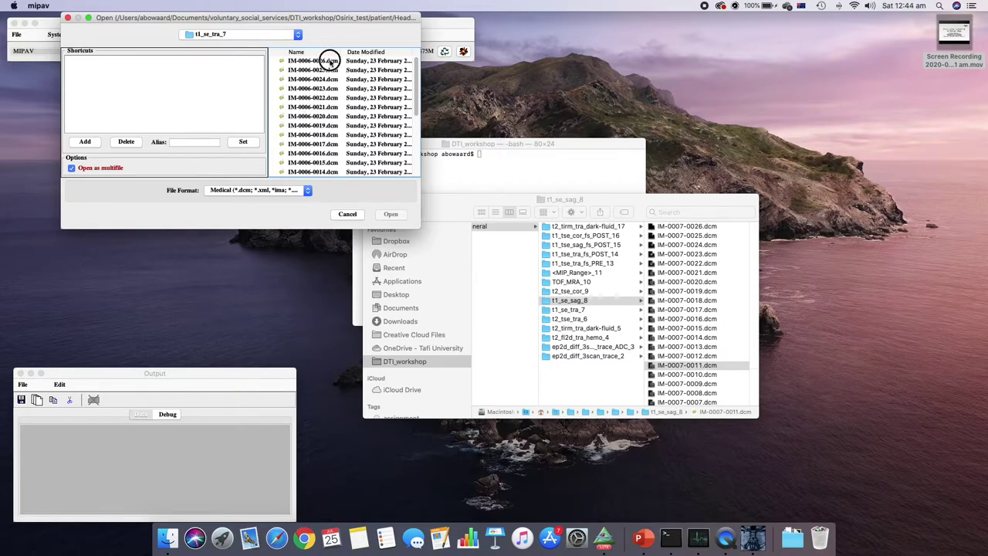
# Open IM-0006-0026.dcm from t1_se_tra_7 as a multifile series and look at the loaded axial brain image
pyautogui.click(331, 62)
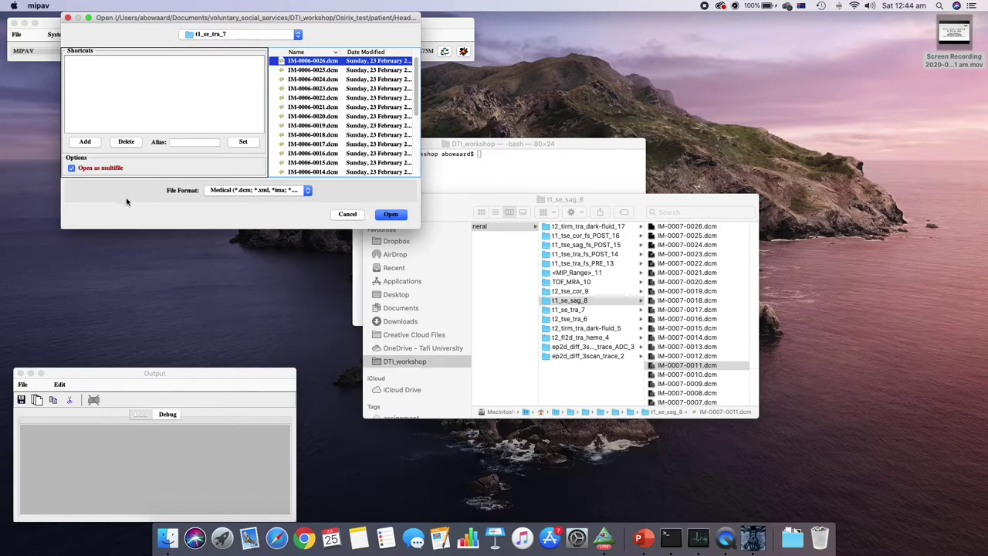
pyautogui.click(71, 166)
pyautogui.click(392, 214)
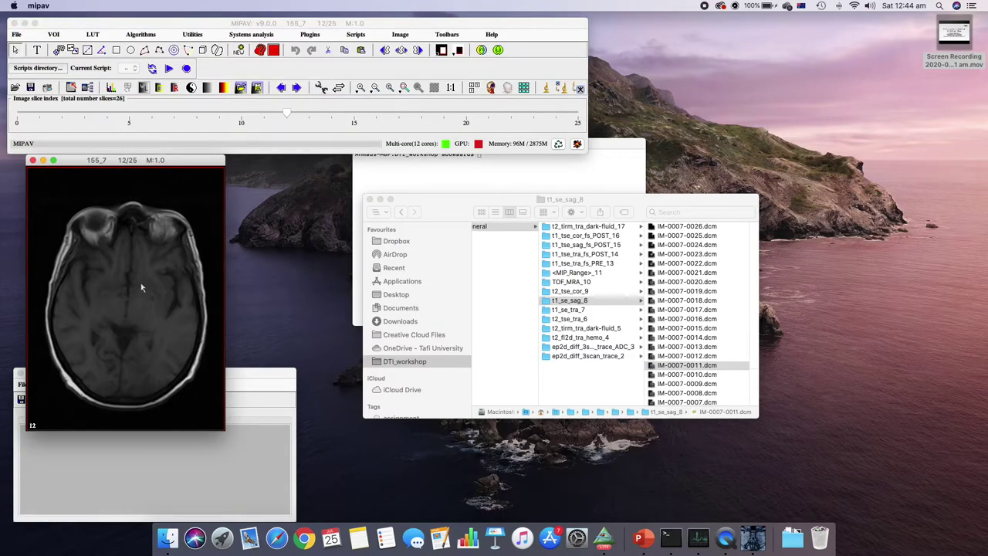
pyautogui.moveTo(286, 115)
pyautogui.mouseDown()
pyautogui.moveTo(170, 118)
pyautogui.moveTo(375, 112)
pyautogui.moveTo(286, 113)
pyautogui.mouseUp()
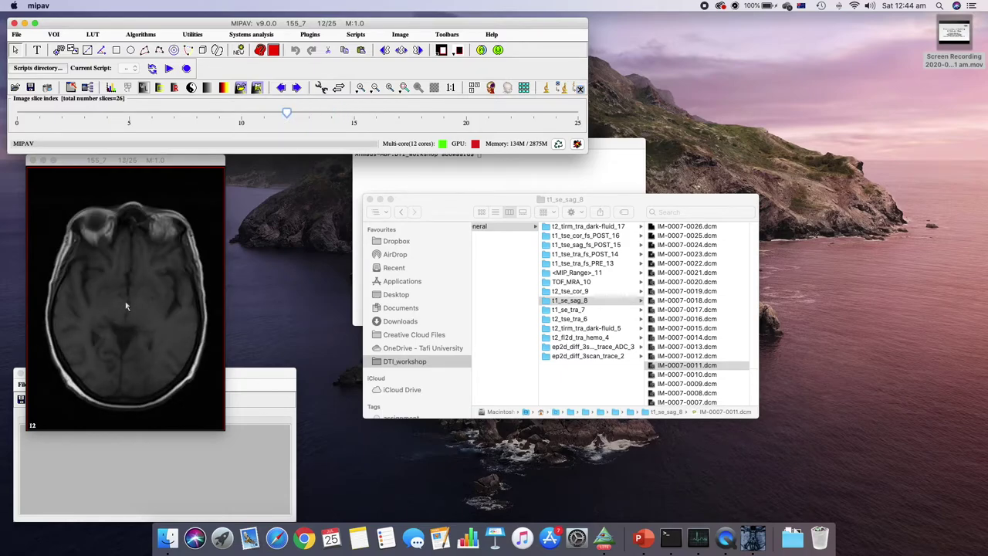
pyautogui.click(120, 160)
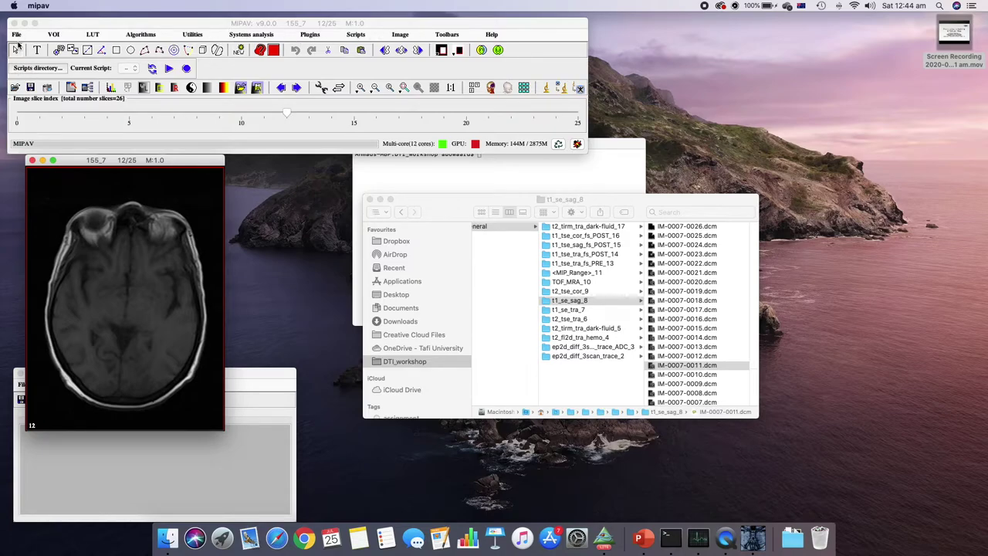
# Close the axial brain image, start opening another image from disk, and go up to the DTI_workshop folder
pyautogui.click(31, 160)
pyautogui.click(16, 35)
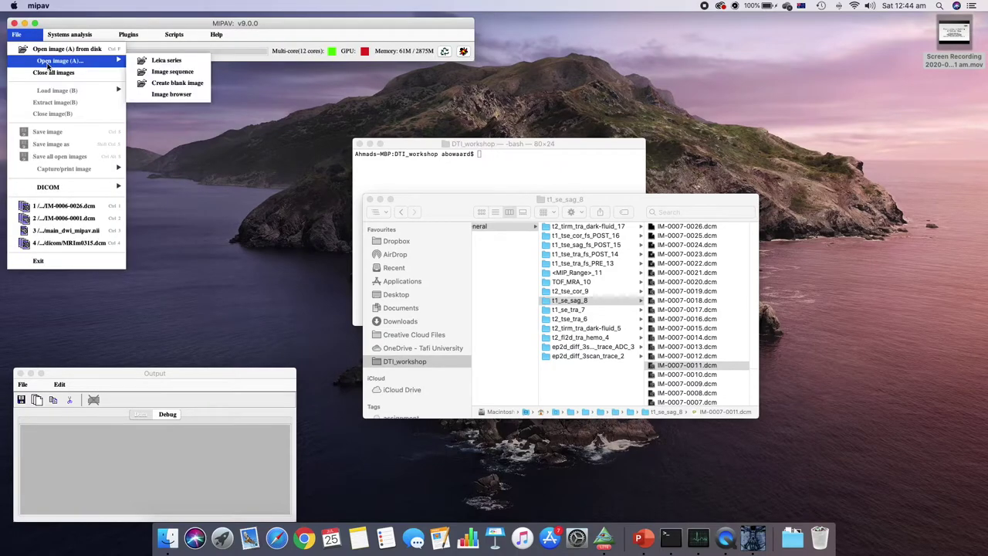
pyautogui.click(36, 50)
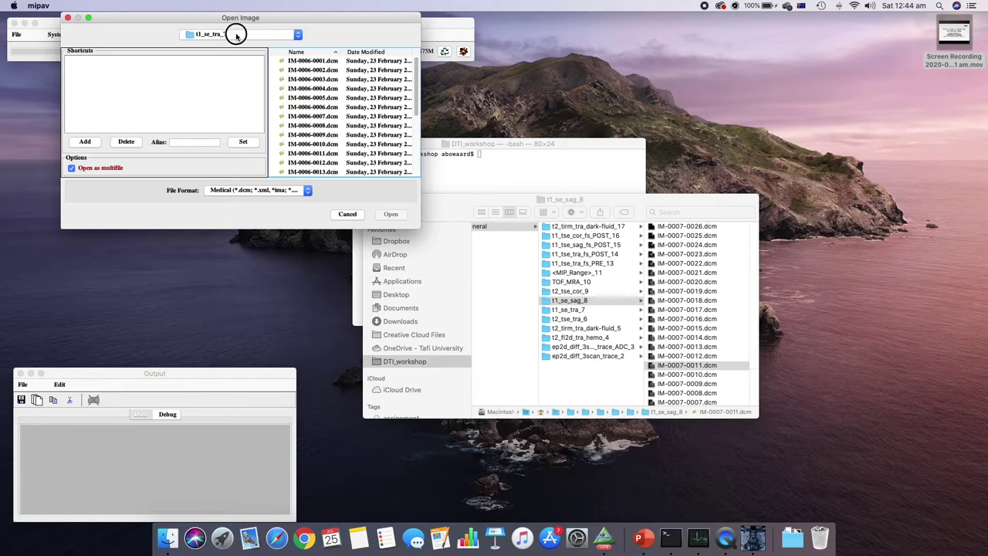
pyautogui.click(236, 36)
pyautogui.click(224, 60)
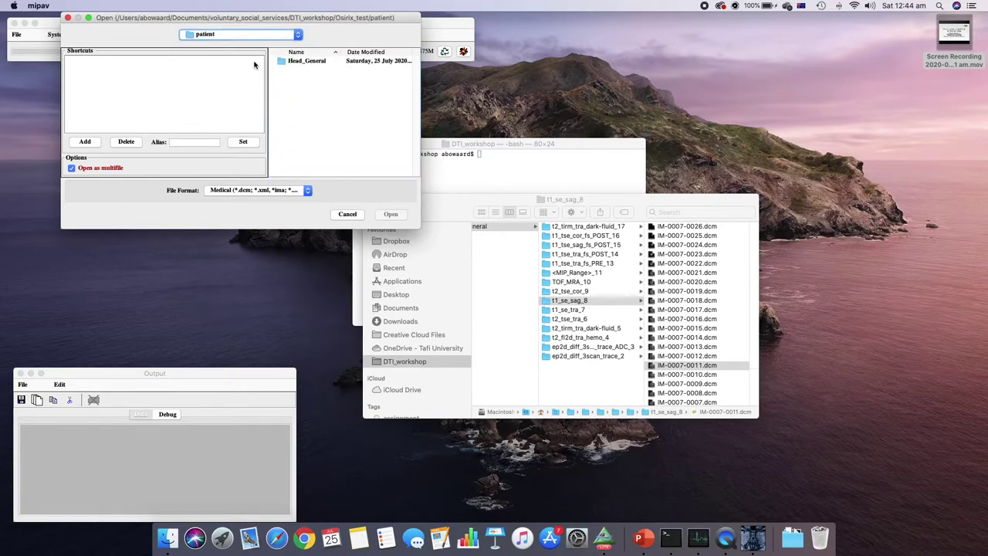
pyautogui.click(251, 35)
pyautogui.click(217, 53)
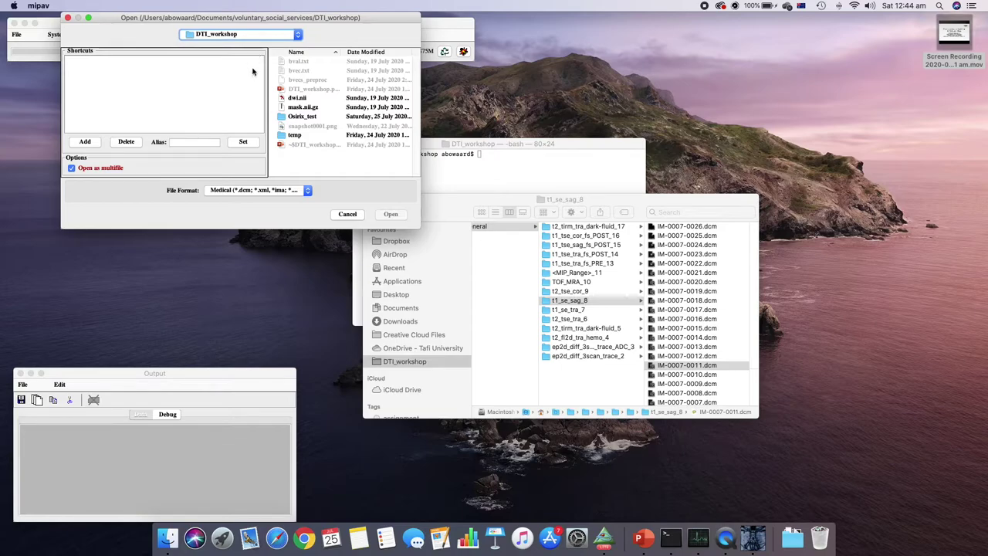
# Go into the temp folder of DTI_workshop and look through its files for an image to open
pyautogui.click(301, 136)
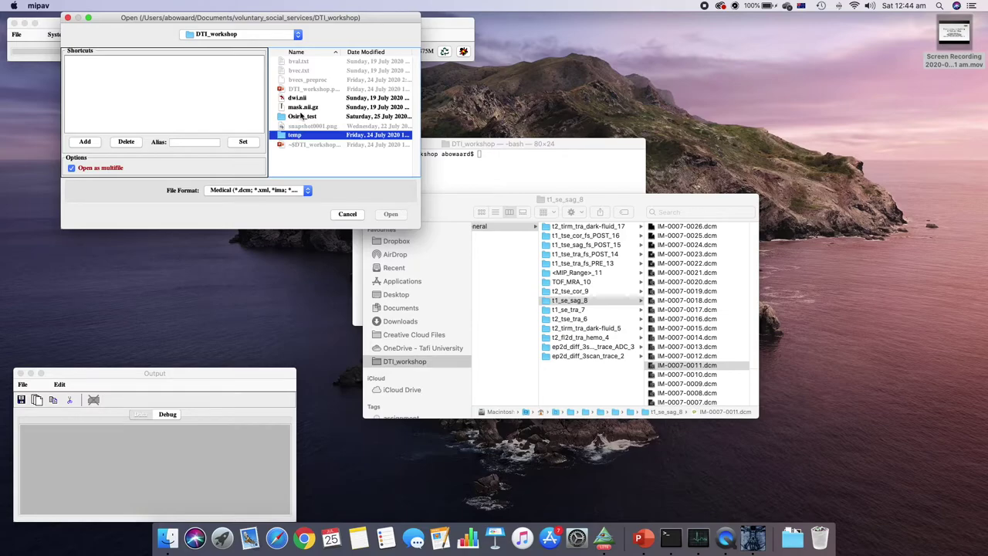
pyautogui.click(299, 117)
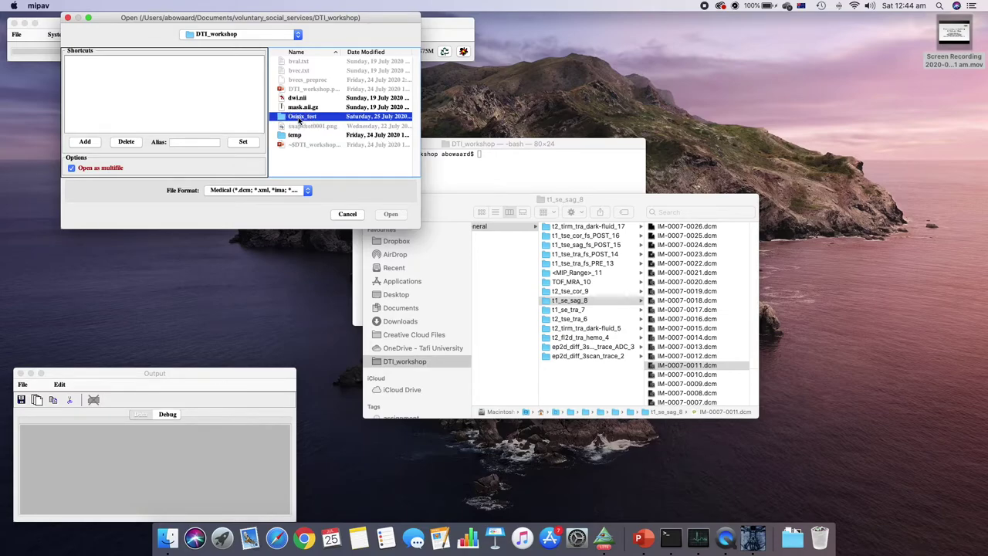
pyautogui.click(292, 137)
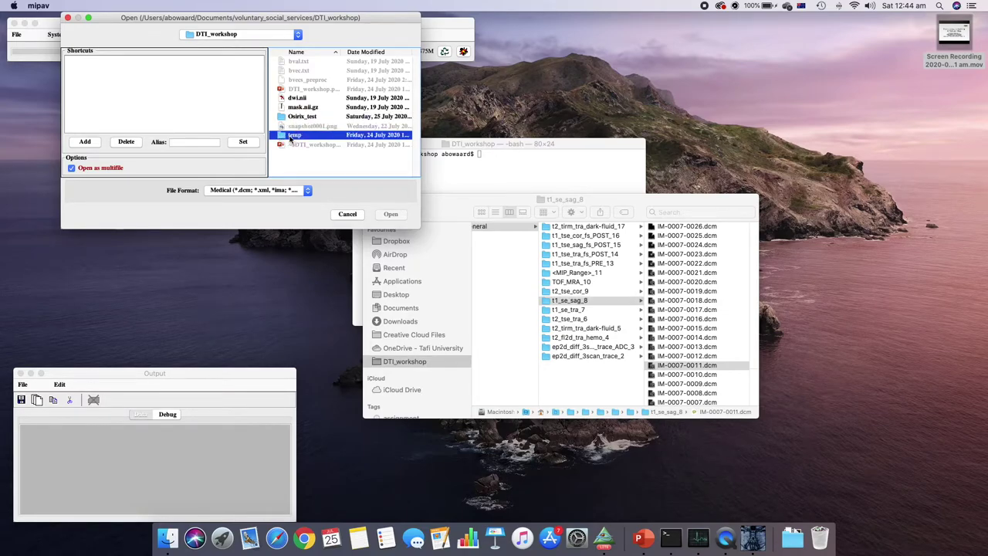
pyautogui.doubleClick(292, 136)
pyautogui.scroll(-3, 287, 116)
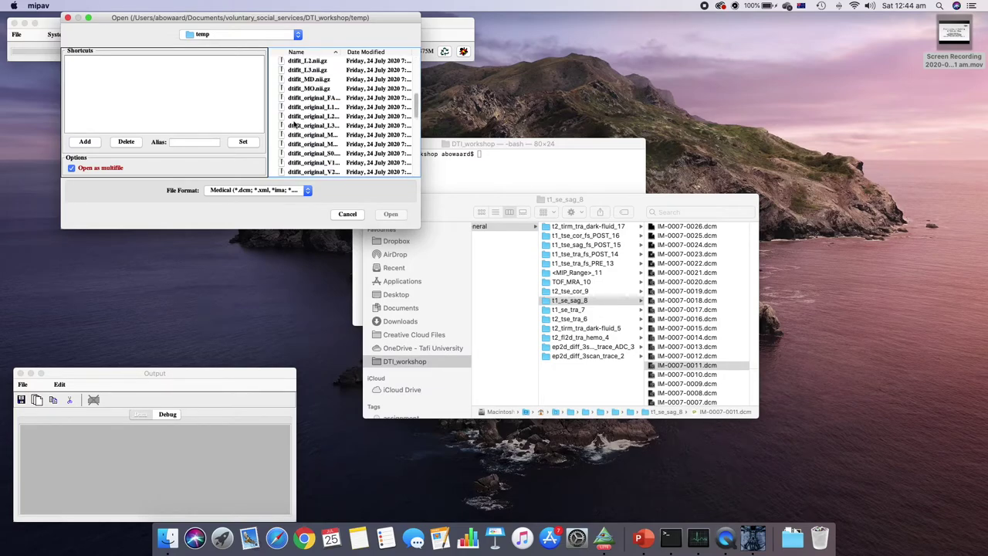
pyautogui.scroll(3, 290, 119)
pyautogui.scroll(-3, 294, 124)
pyautogui.scroll(-5, 294, 124)
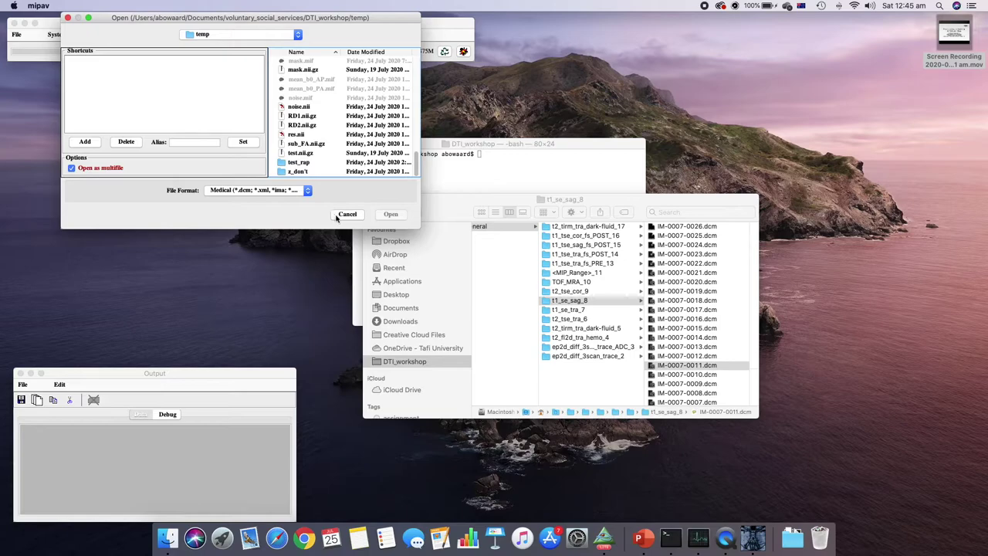
# Go back up to the Documents folder and enter its projects folder
pyautogui.click(242, 36)
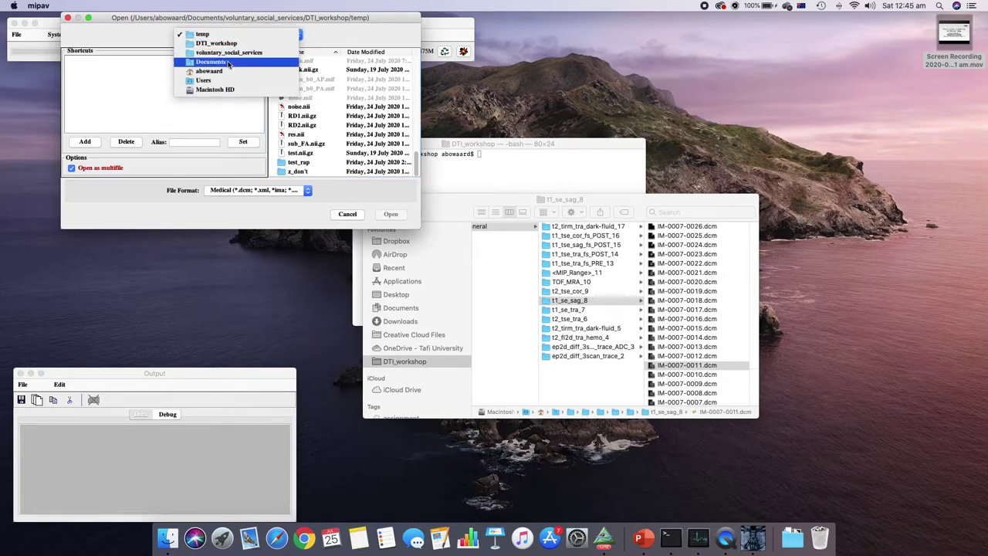
pyautogui.click(223, 63)
pyautogui.scroll(-15, 301, 134)
pyautogui.scroll(10, 303, 139)
pyautogui.click(299, 145)
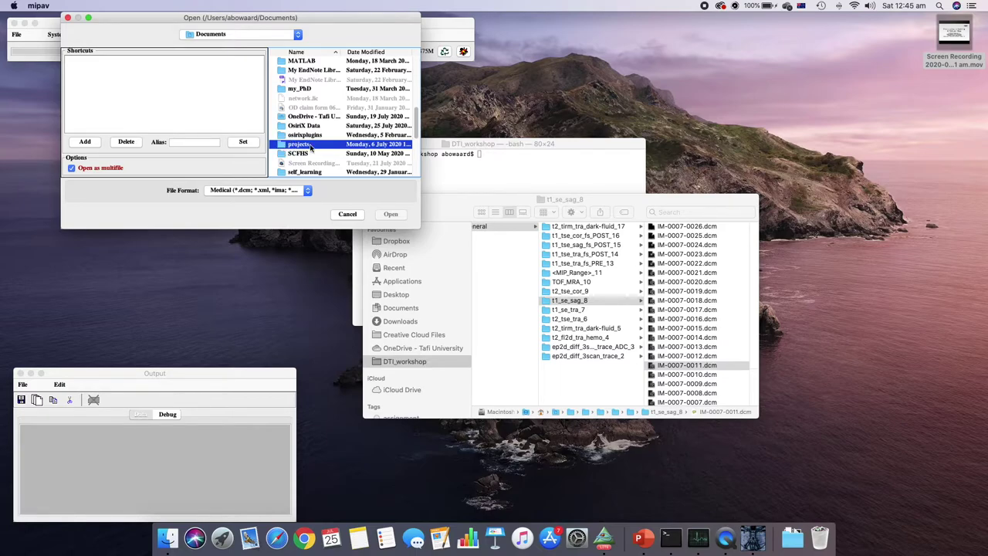
pyautogui.doubleClick(308, 146)
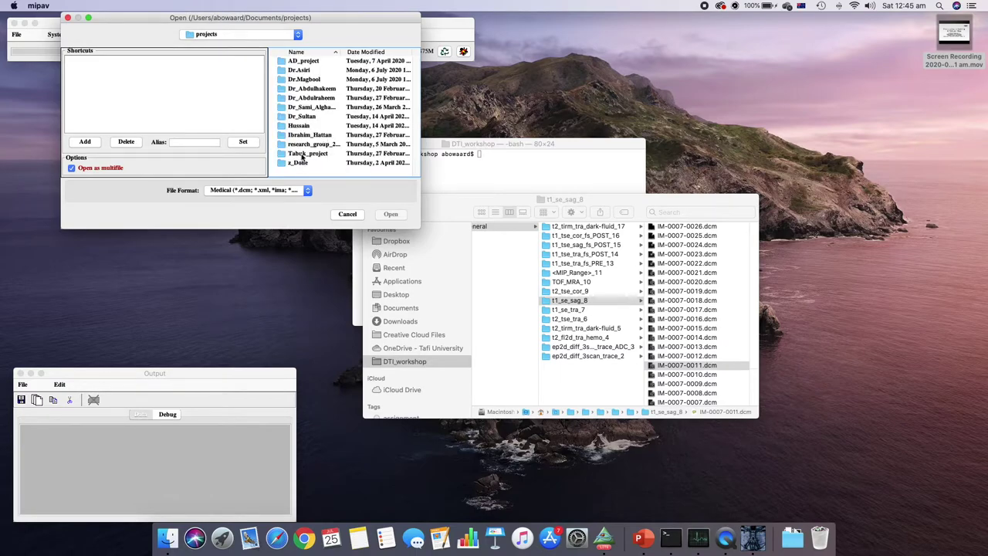
# Navigate through AD_project, AD_Control and C01 into the patient's functional MRI study folder
pyautogui.doubleClick(303, 63)
pyautogui.doubleClick(303, 69)
pyautogui.click(298, 62)
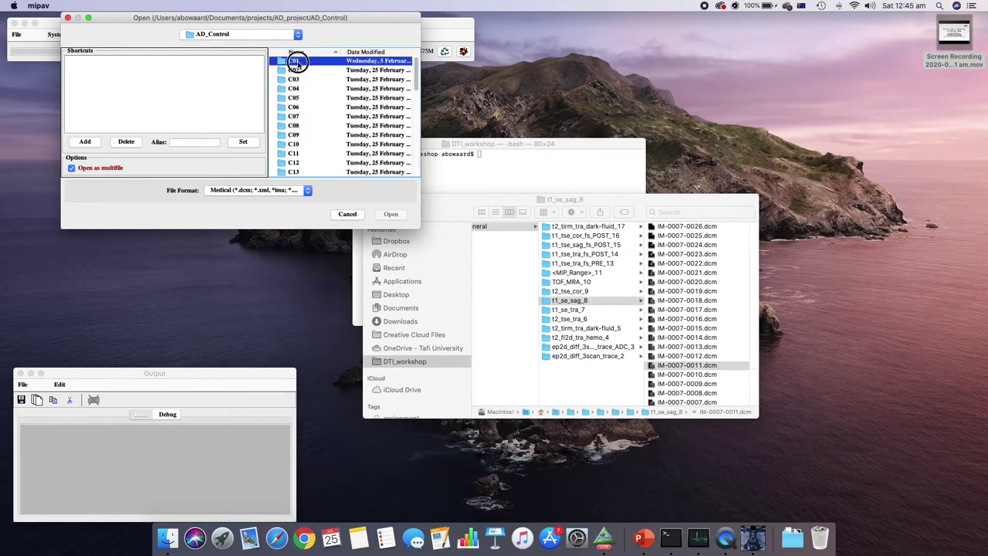
pyautogui.doubleClick(298, 62)
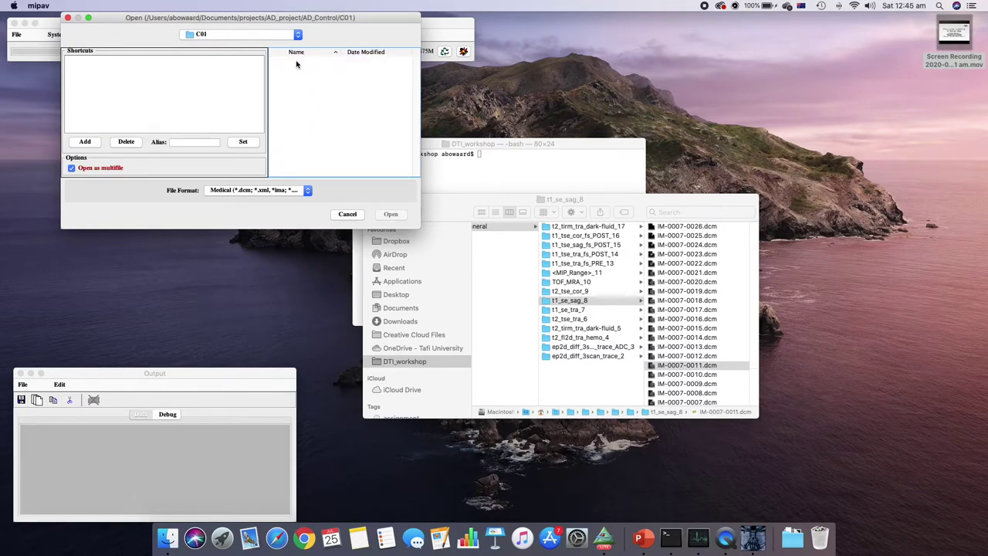
pyautogui.doubleClick(297, 64)
pyautogui.doubleClick(297, 63)
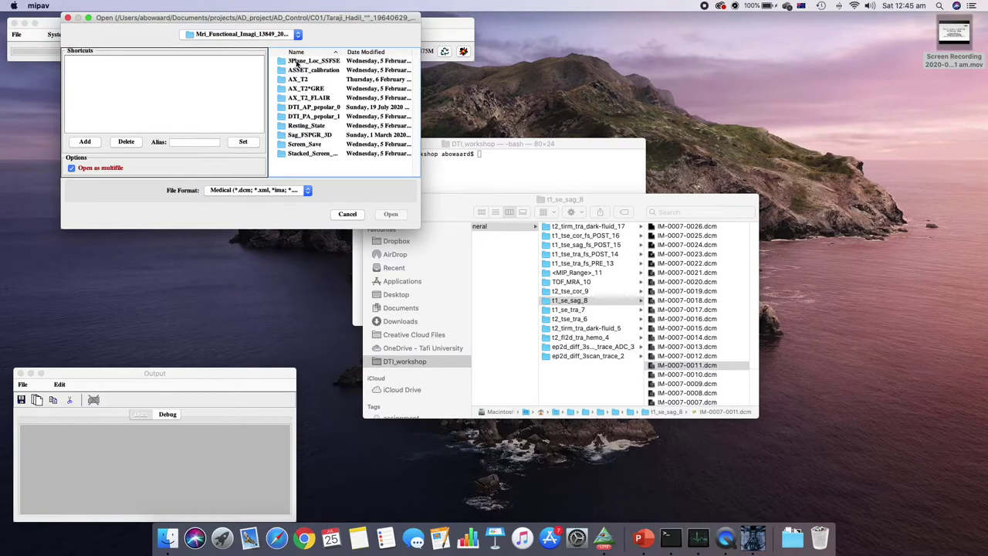
# Open IM-0006-0001.dcm from the DTI_AP_pepolar_0 folder as a multifile series
pyautogui.click(304, 108)
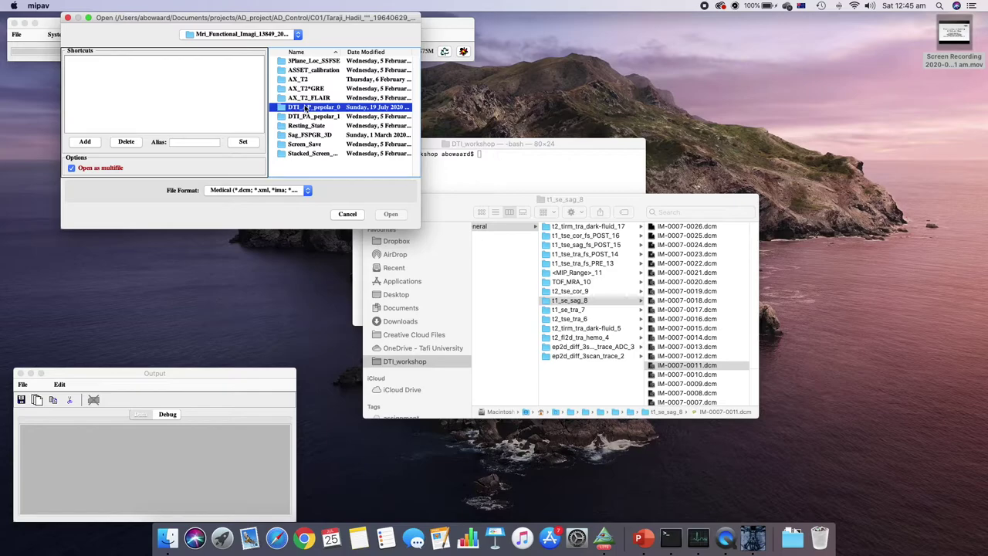
pyautogui.click(305, 106)
pyautogui.click(291, 62)
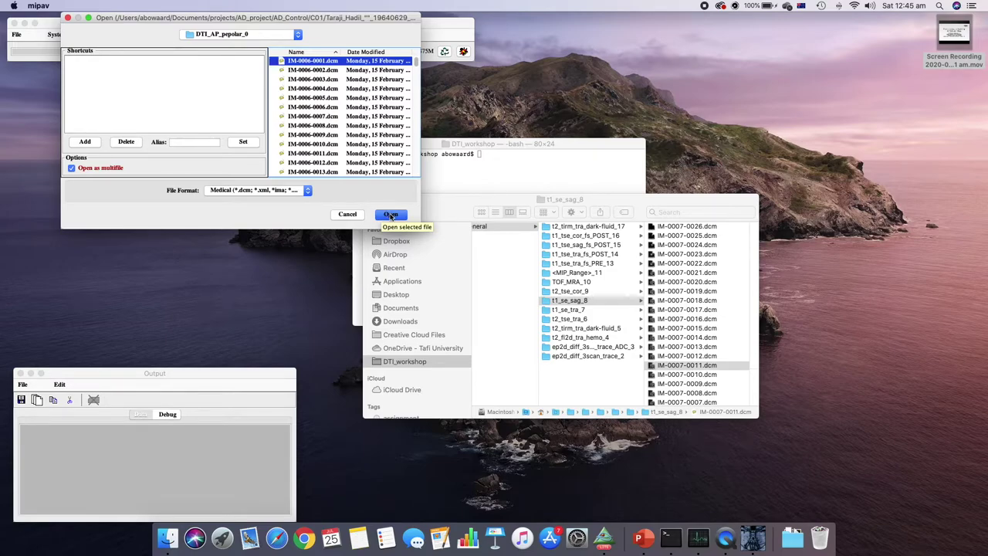
pyautogui.click(390, 216)
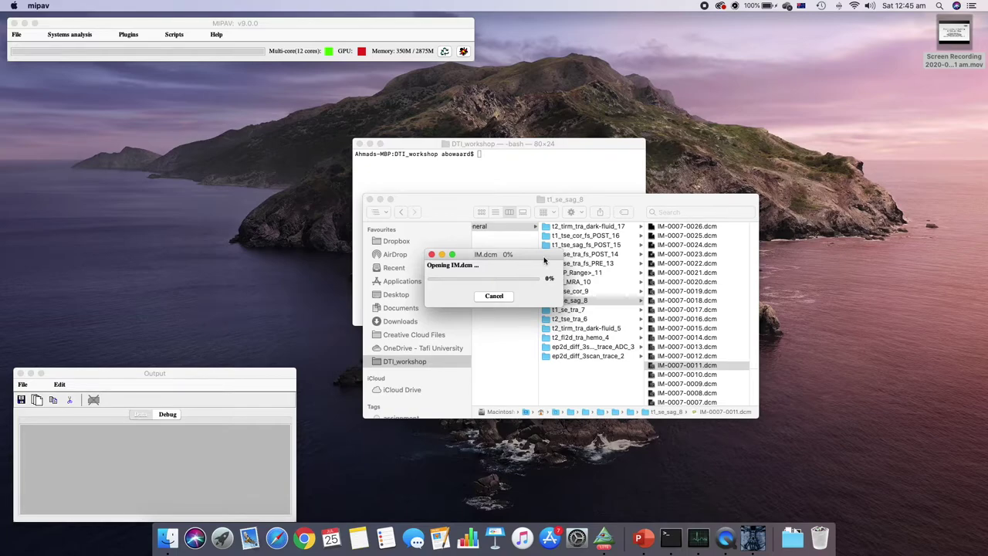
pyautogui.moveTo(544, 260); pyautogui.dragTo(481, 210)
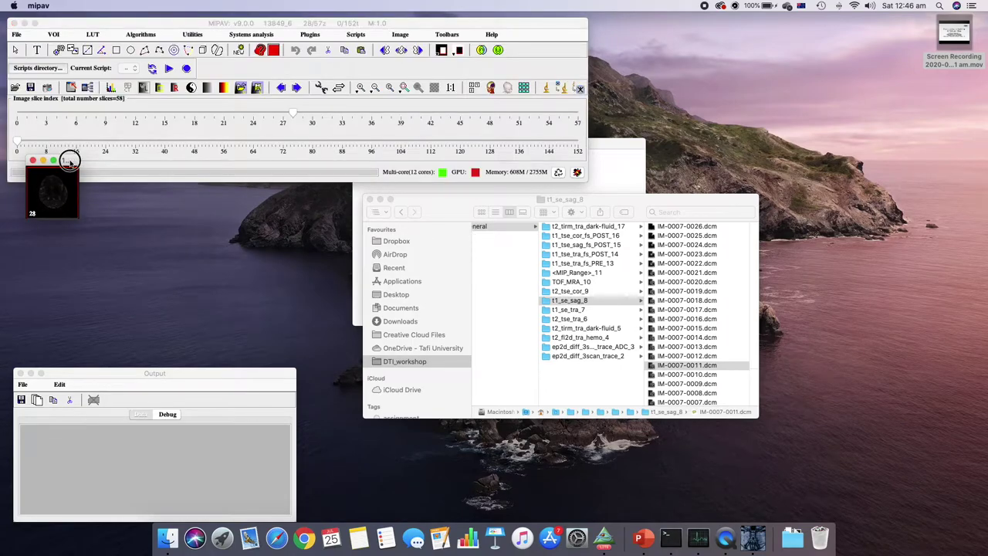
# Place the loaded DTI image clear of the main window and brighten it with level 2618 and window 5243
pyautogui.moveTo(68, 160); pyautogui.dragTo(154, 210)
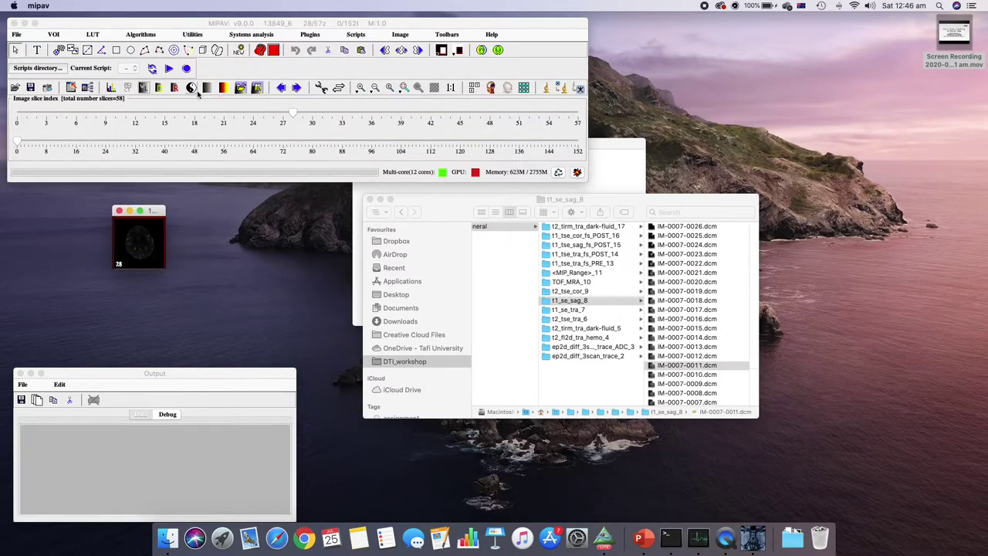
pyautogui.click(143, 87)
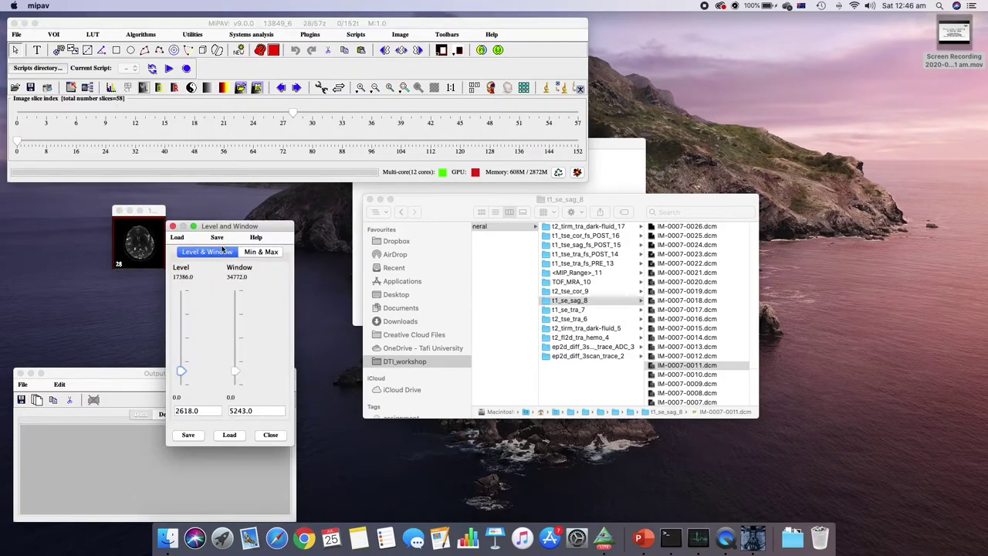
pyautogui.click(178, 225)
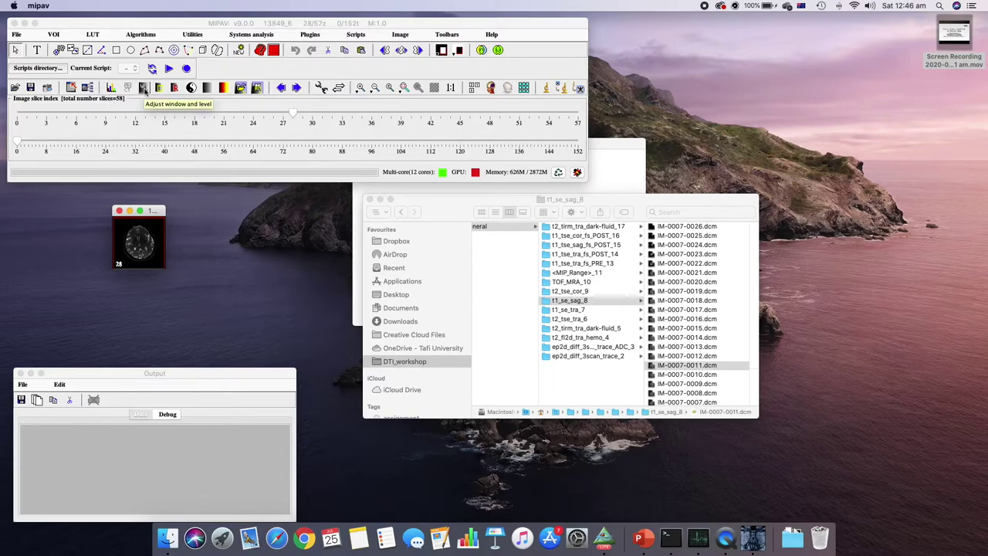
pyautogui.click(144, 87)
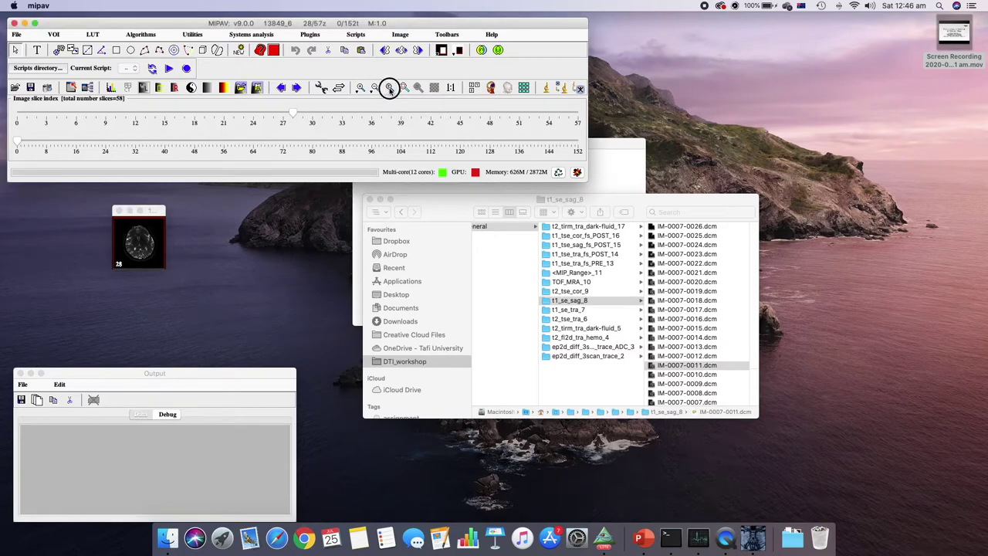
# Magnify the DTI image to 6.1 with Nearest interpolation
pyautogui.click(389, 88)
pyautogui.moveTo(426, 255); pyautogui.dragTo(440, 257)
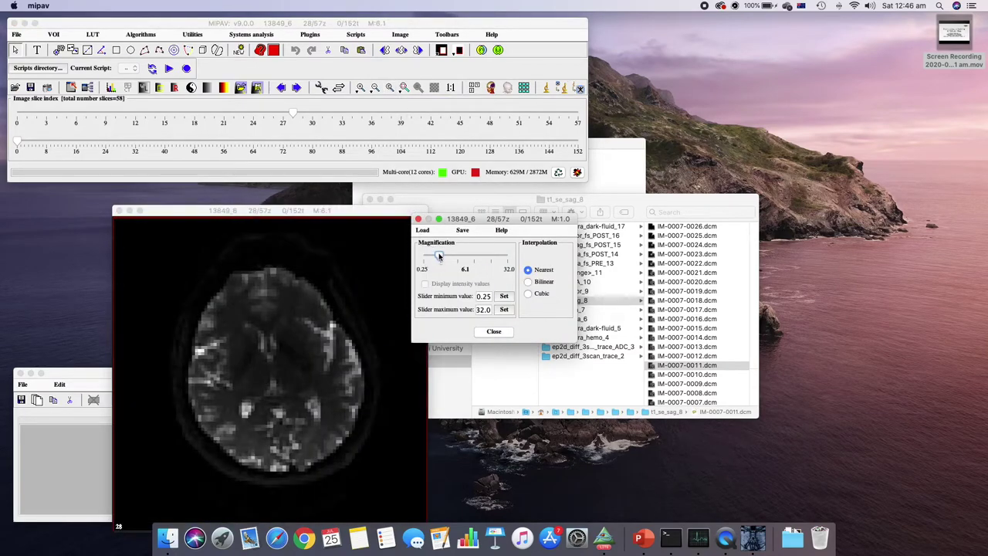
pyautogui.click(417, 218)
# Show slice 21 of the DTI image and switch to diffusion volume 4
pyautogui.click(292, 111)
pyautogui.moveTo(292, 111); pyautogui.dragTo(223, 116)
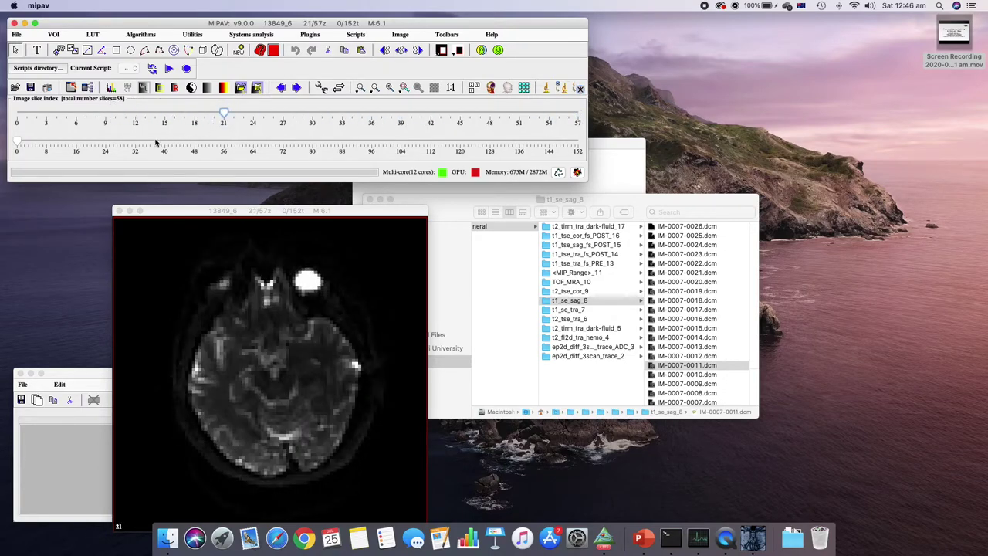
pyautogui.click(18, 143)
pyautogui.moveTo(18, 143)
pyautogui.mouseDown()
pyautogui.moveTo(190, 146)
pyautogui.moveTo(11, 136)
pyautogui.moveTo(31, 141)
pyautogui.mouseUp()
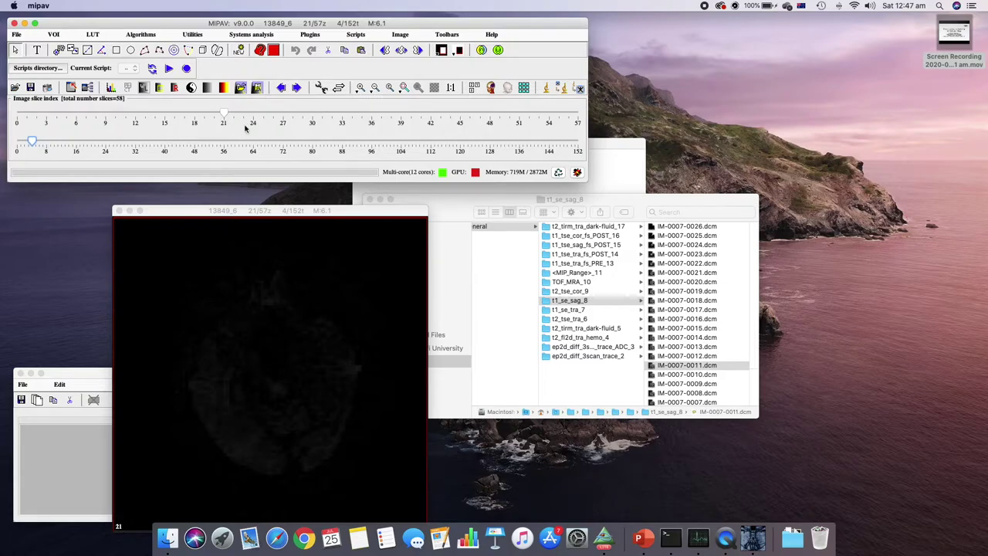
# Check the level and window settings beside the dark diffusion volume and close them without changes
pyautogui.click(143, 88)
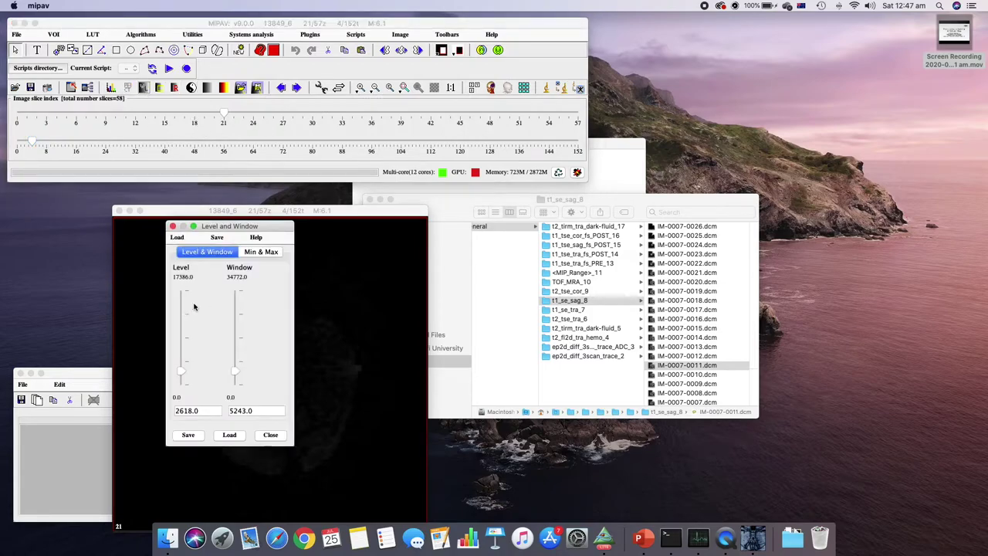
pyautogui.moveTo(207, 226); pyautogui.dragTo(507, 225)
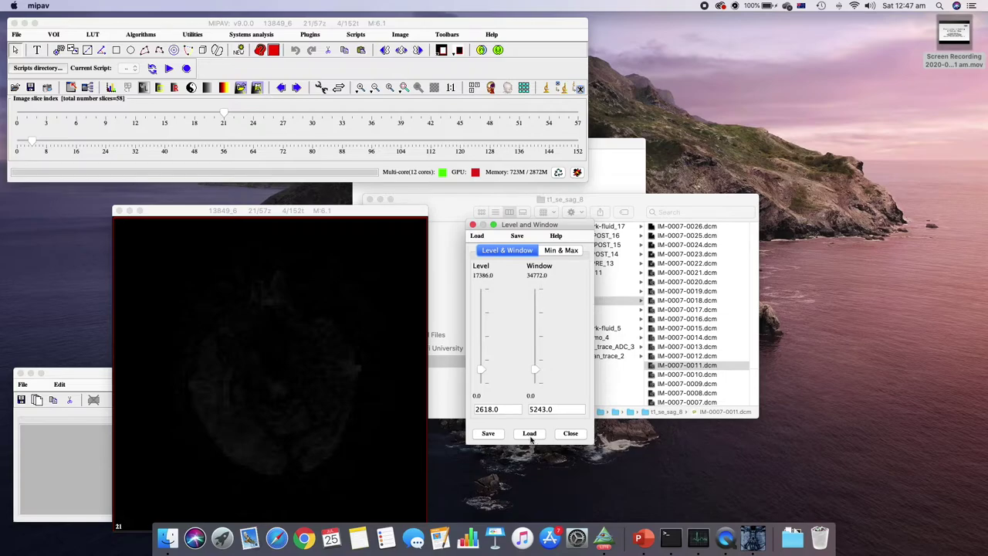
pyautogui.click(473, 225)
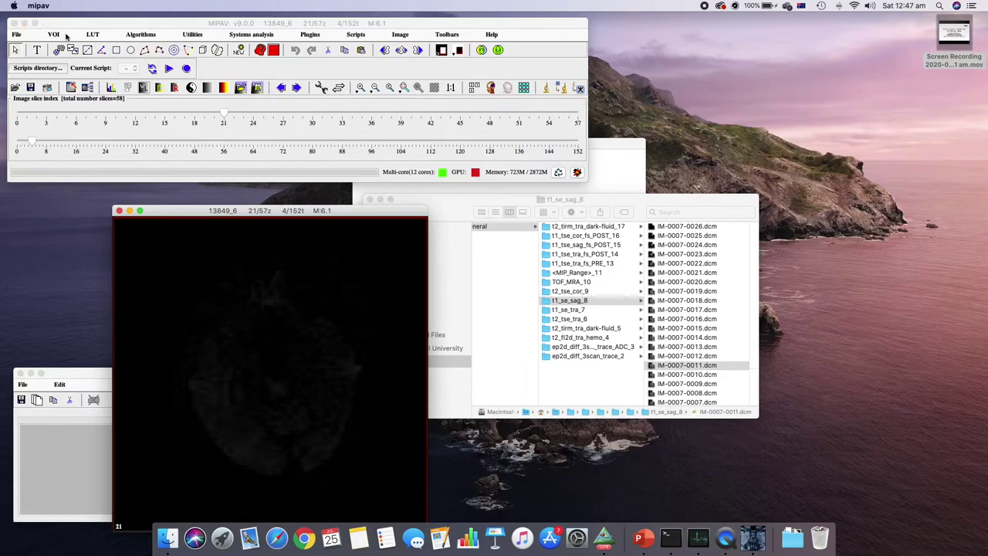
# Convert the 4D DTI image to a single 3D image and place it below the main window
pyautogui.click(292, 24)
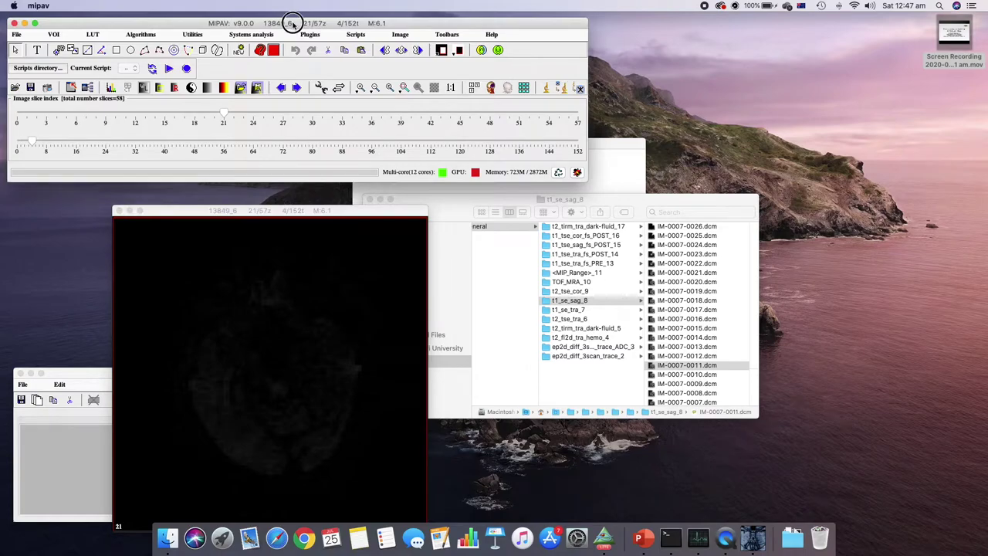
pyautogui.moveTo(292, 23); pyautogui.dragTo(293, 21)
pyautogui.click(193, 33)
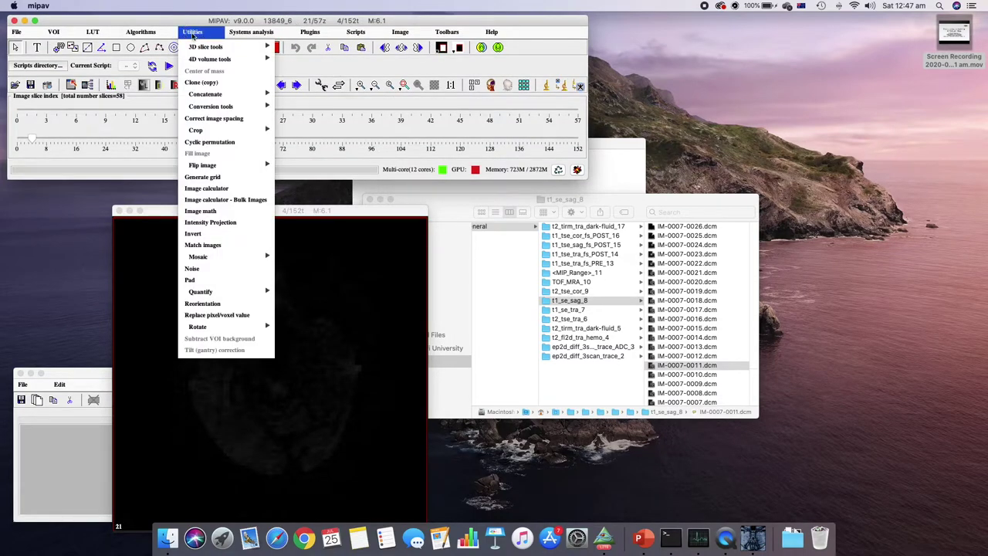
pyautogui.moveTo(210, 49)
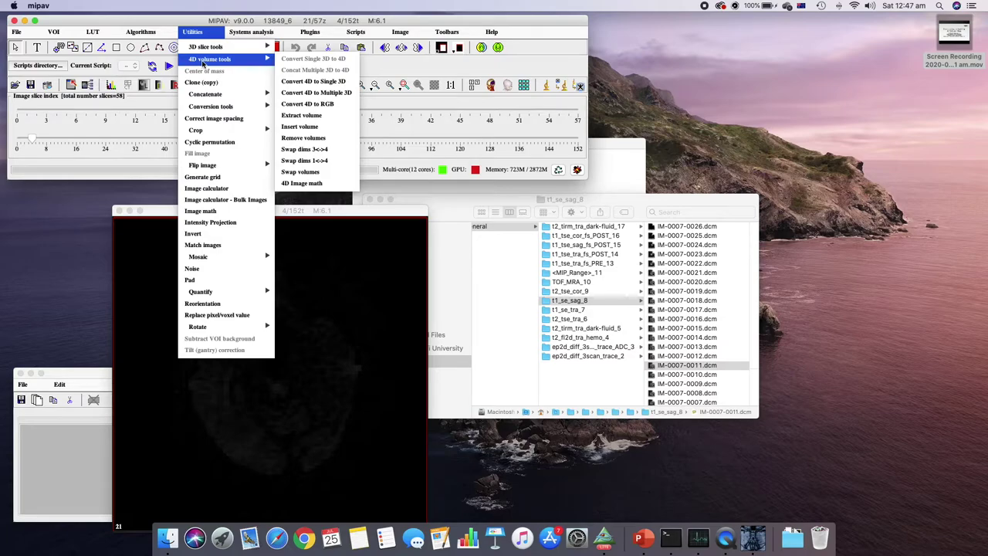
pyautogui.click(327, 82)
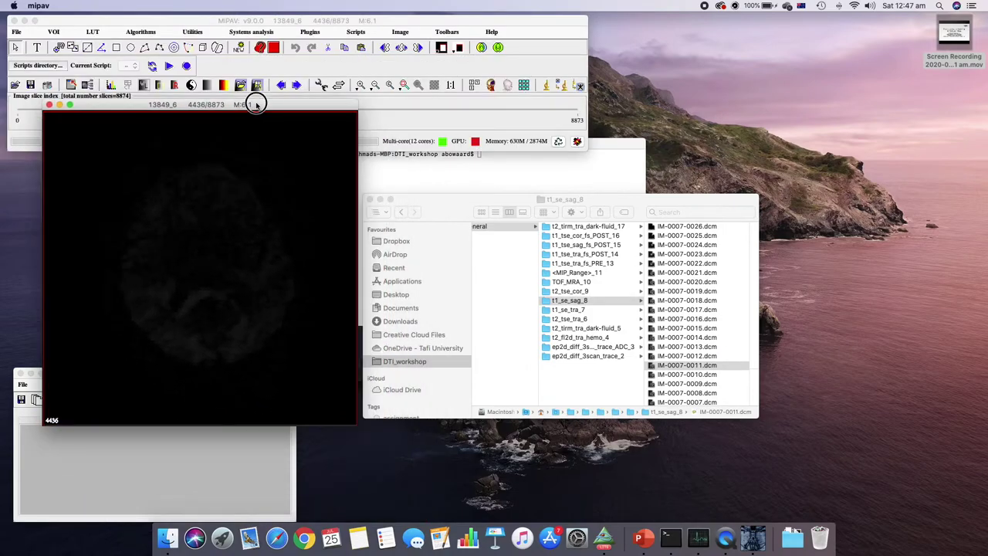
pyautogui.moveTo(210, 99); pyautogui.dragTo(215, 167)
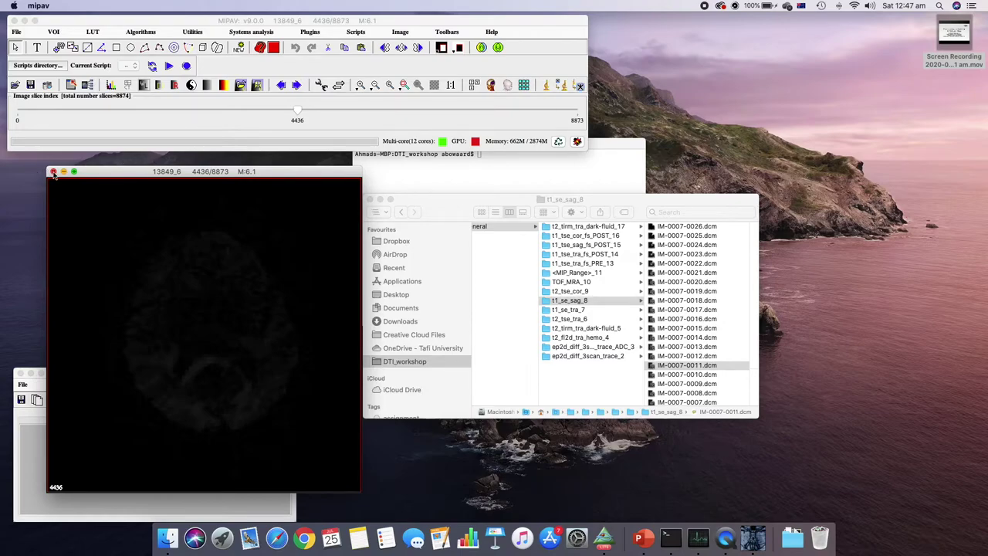
# Try to combine the converted image into a 4D volume with Concat Multiple 3D to 4D
pyautogui.click(193, 31)
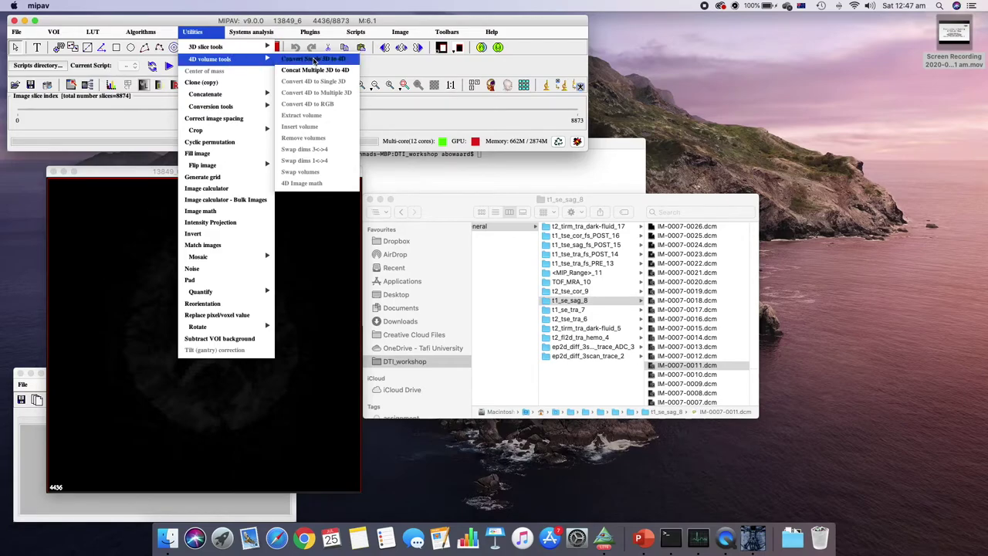
pyautogui.moveTo(245, 51)
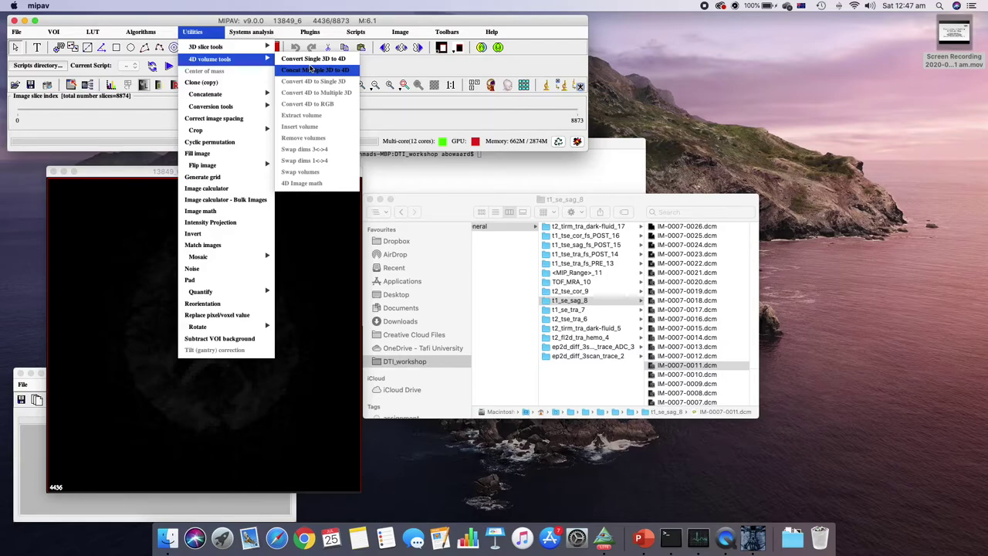
pyautogui.click(311, 70)
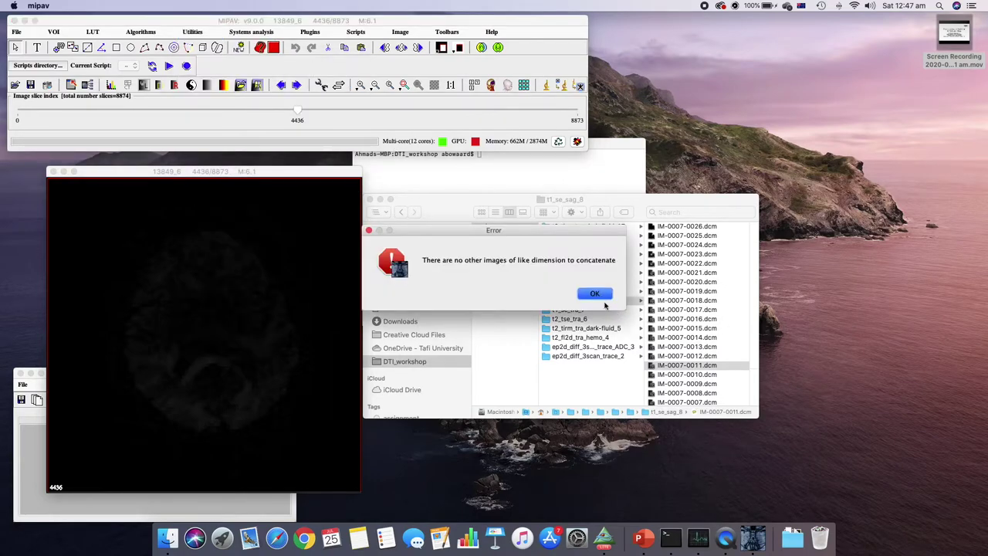
pyautogui.click(601, 295)
# Close the converted 3D image and start opening another image from disk
pyautogui.click(53, 172)
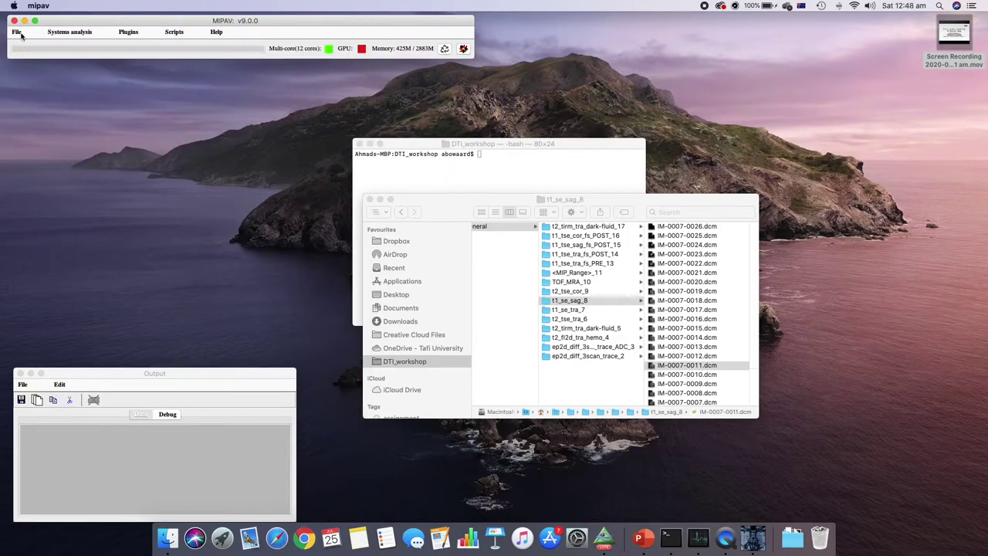
pyautogui.click(21, 36)
pyautogui.click(46, 60)
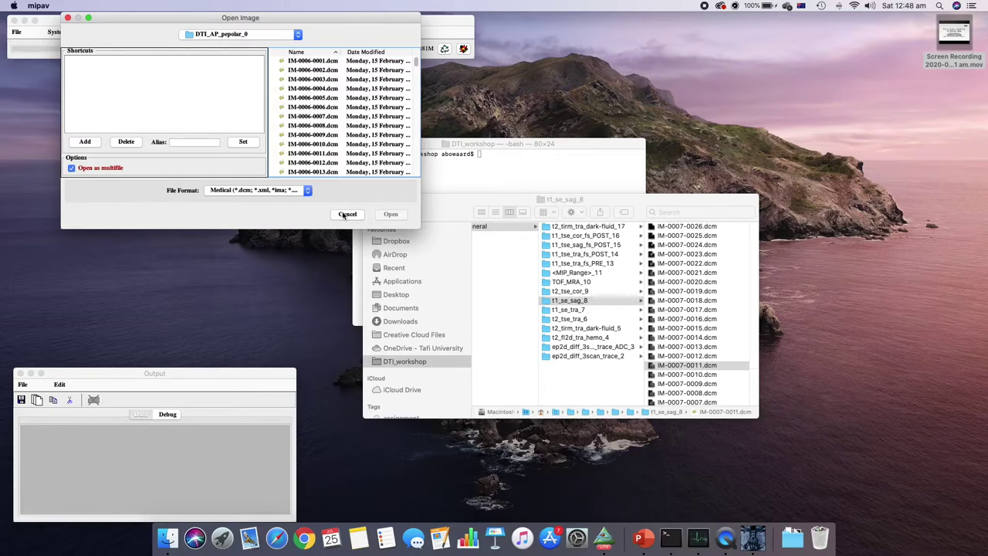
# Open IM-0006-0001.dcm from the DTI_AP_pepolar_0 folder as a multifile image and place it below the main window
pyautogui.click(308, 62)
pyautogui.click(389, 216)
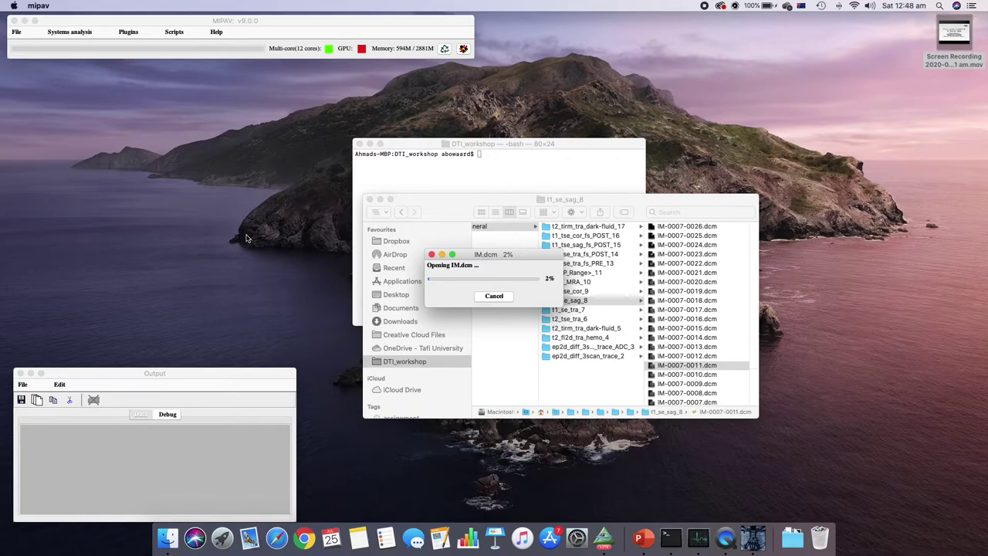
pyautogui.moveTo(515, 255); pyautogui.dragTo(236, 189)
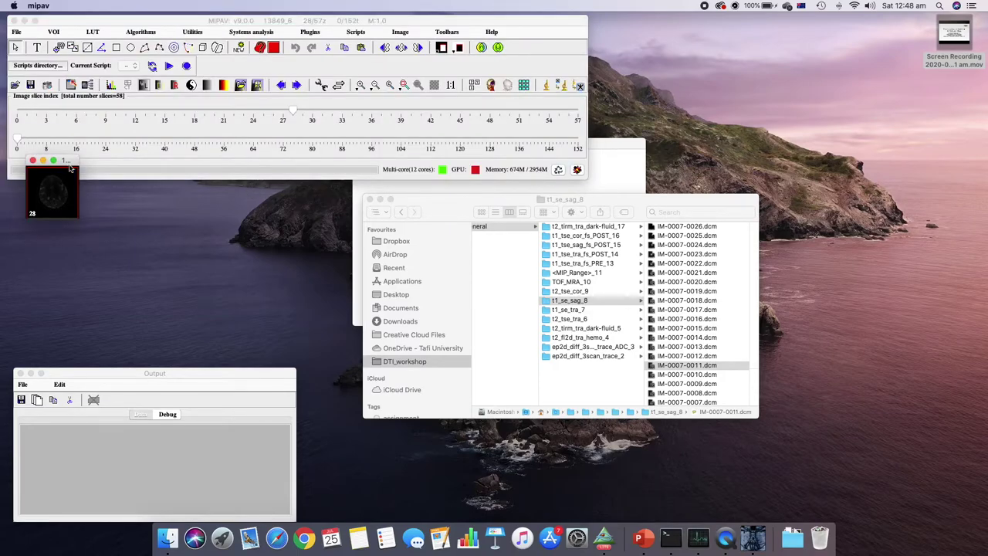
pyautogui.moveTo(68, 160); pyautogui.dragTo(157, 213)
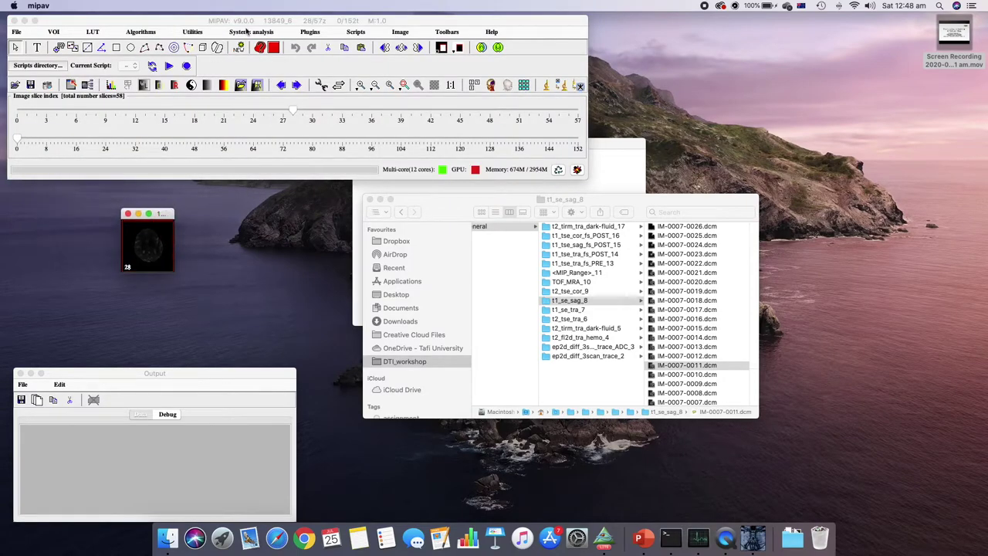
# Check the 4D volume tools available for the DTI image and inspect its level and window settings
pyautogui.click(193, 32)
pyautogui.moveTo(211, 62)
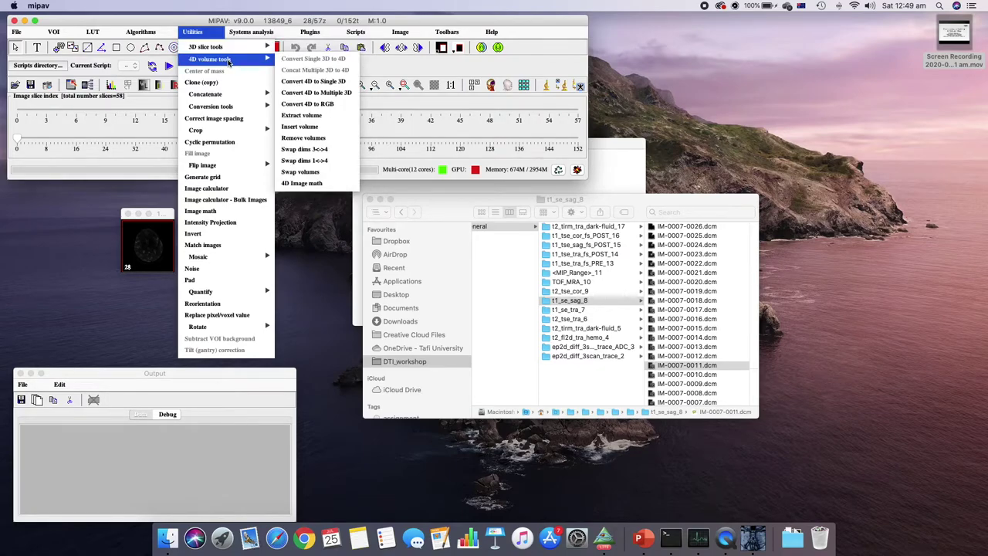
pyautogui.click(190, 33)
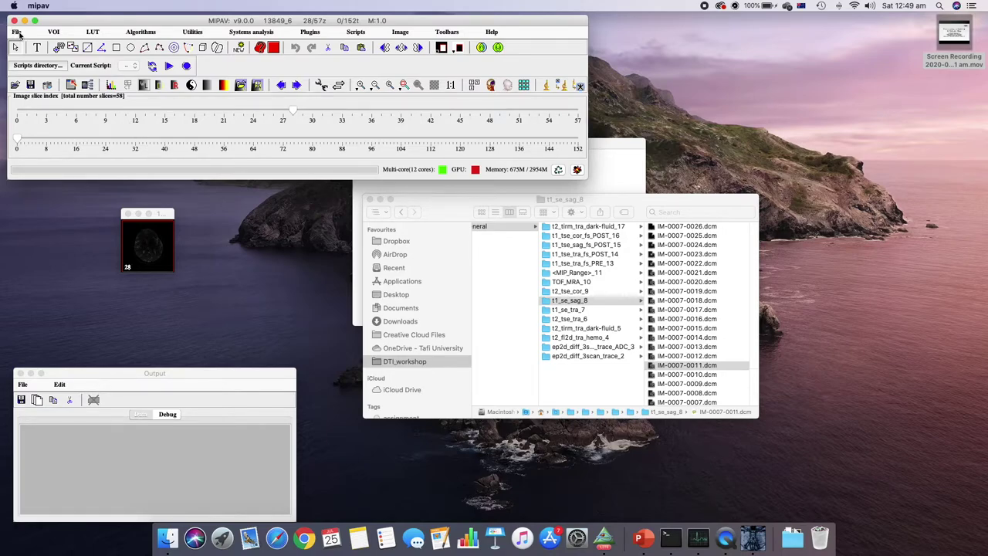
pyautogui.click(143, 85)
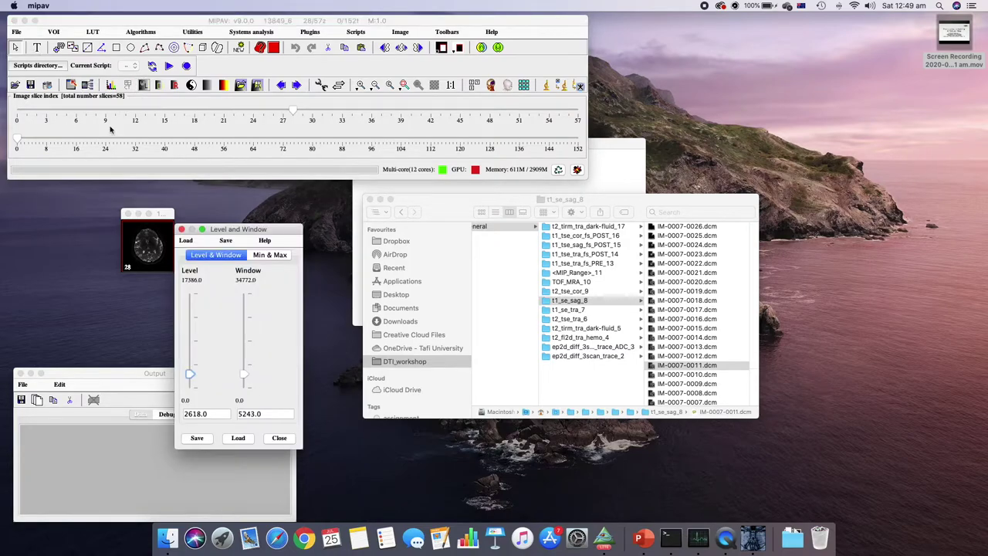
pyautogui.click(181, 229)
pyautogui.moveTo(20, 143)
pyautogui.mouseDown()
pyautogui.moveTo(132, 137)
pyautogui.moveTo(16, 142)
pyautogui.mouseUp()
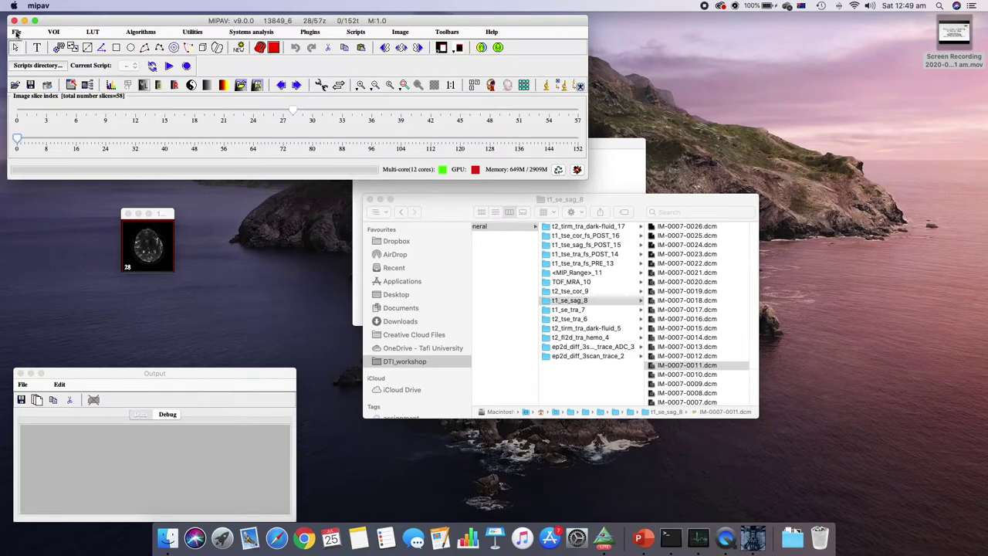
# Save the 4D DTI image as a .nii file with slices 0 to 57 and time periods 0 to 152
pyautogui.click(16, 32)
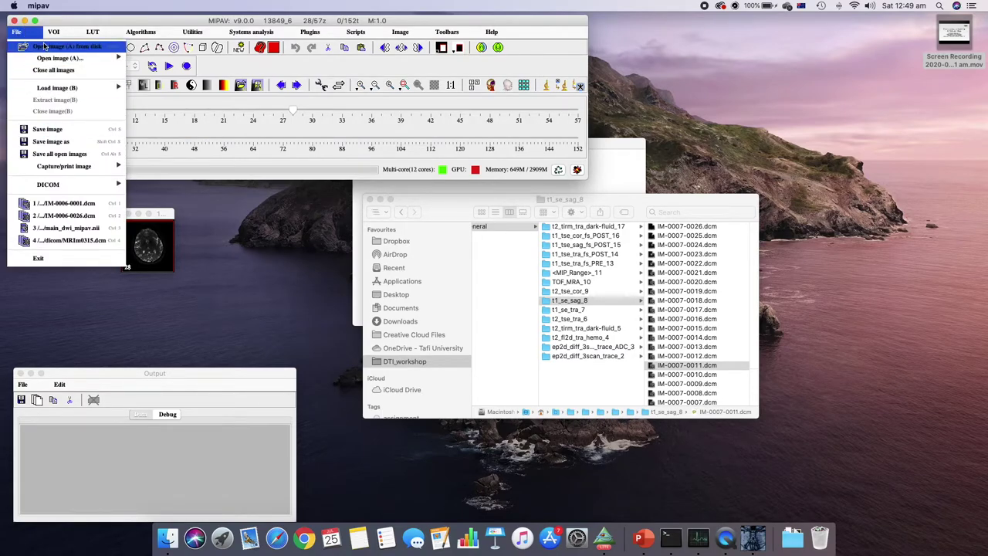
pyautogui.click(83, 146)
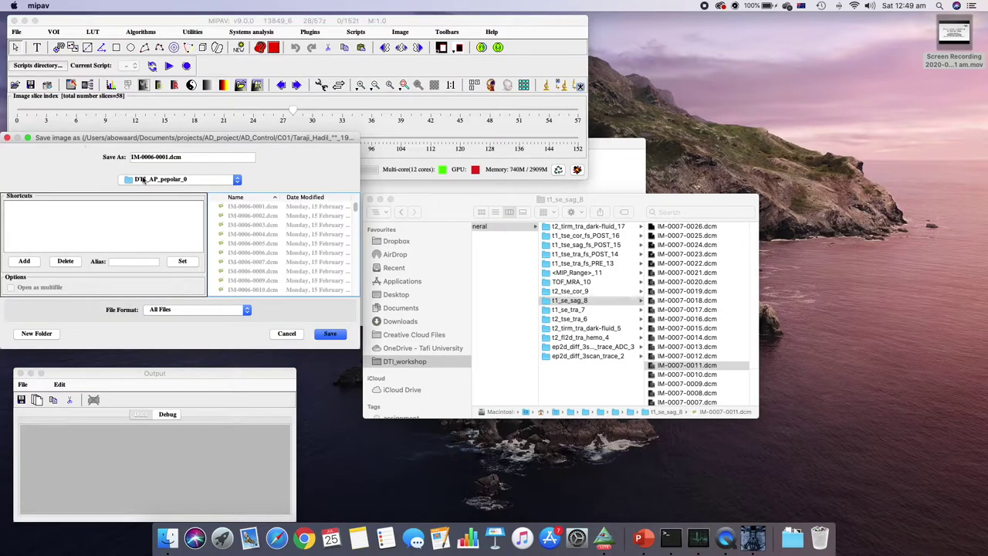
pyautogui.click(194, 157)
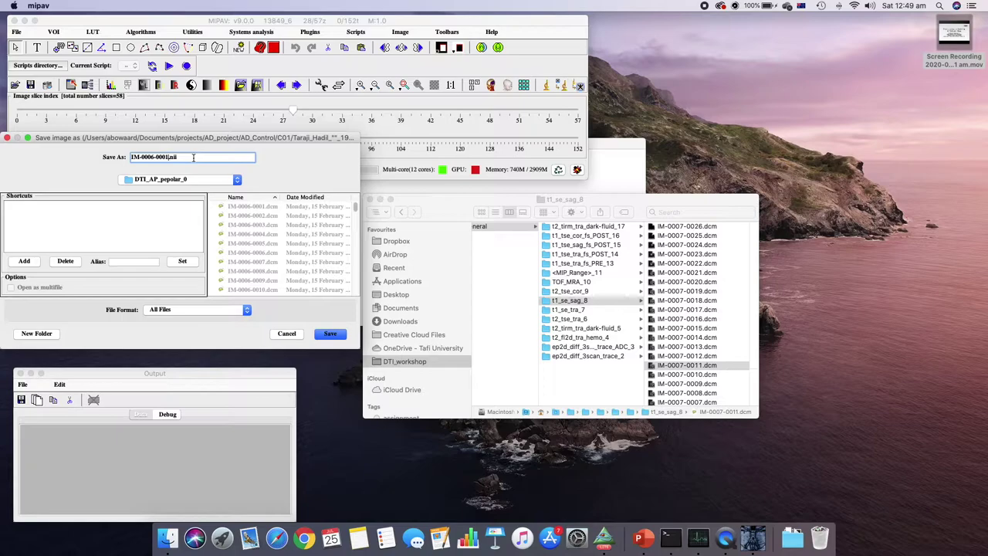
pyautogui.press('BackSpace')
pyautogui.press('BackSpace')
pyautogui.press('BackSpace')
pyautogui.press('BackSpace')
pyautogui.press('BackSpace')
pyautogui.press('BackSpace')
pyautogui.press('BackSpace')
pyautogui.press('BackSpace')
pyautogui.press('BackSpace')
pyautogui.press('BackSpace')
pyautogui.press('BackSpace')
pyautogui.click(330, 335)
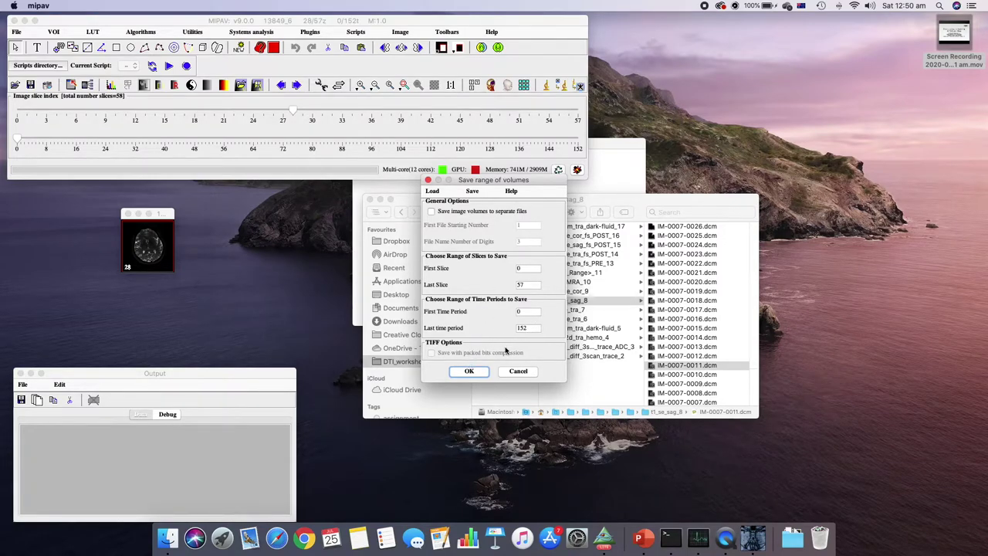
pyautogui.click(468, 372)
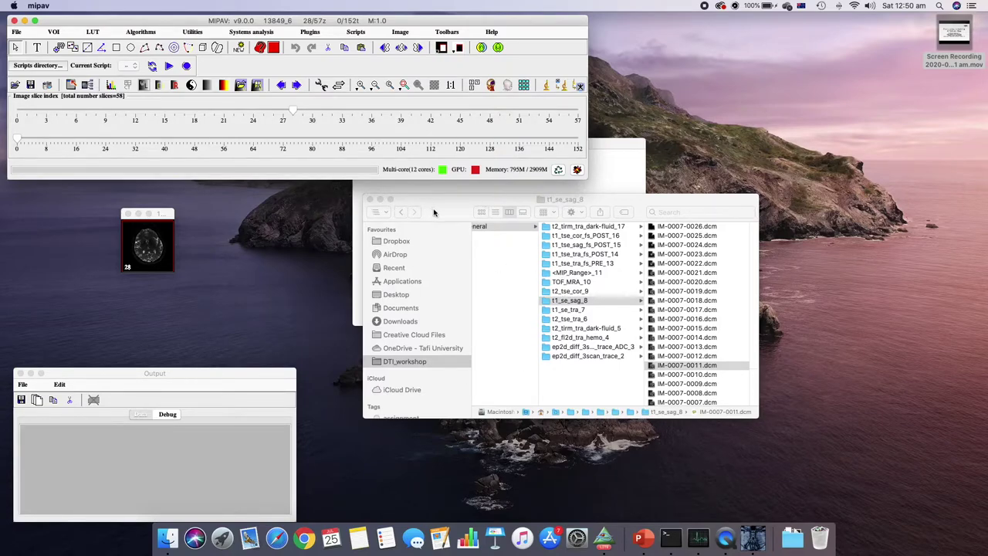
# Return the file browser to the DTI_workshop contents, close the DTI image and exit MIPAV
pyautogui.hscroll(-10, 497, 267)
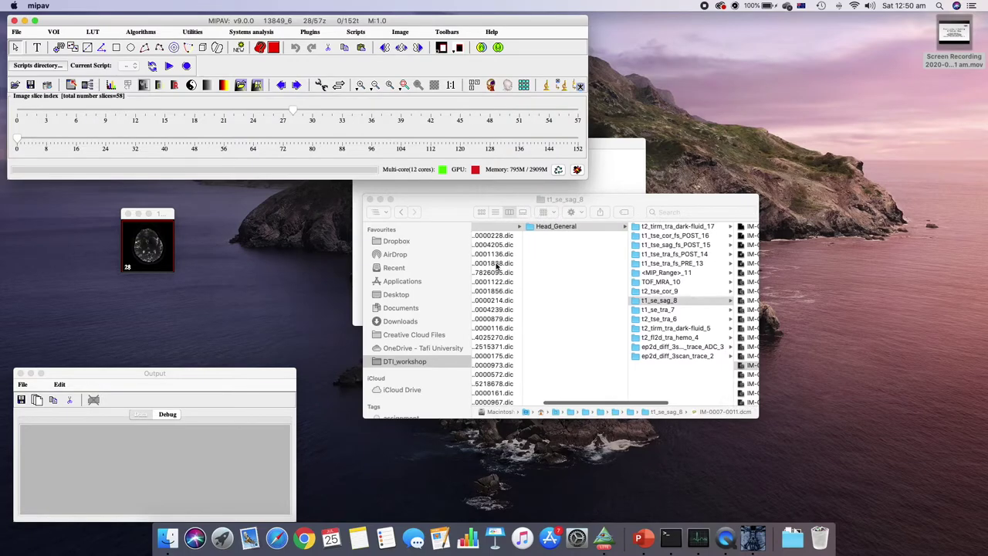
pyautogui.hscroll(-3, 558, 298)
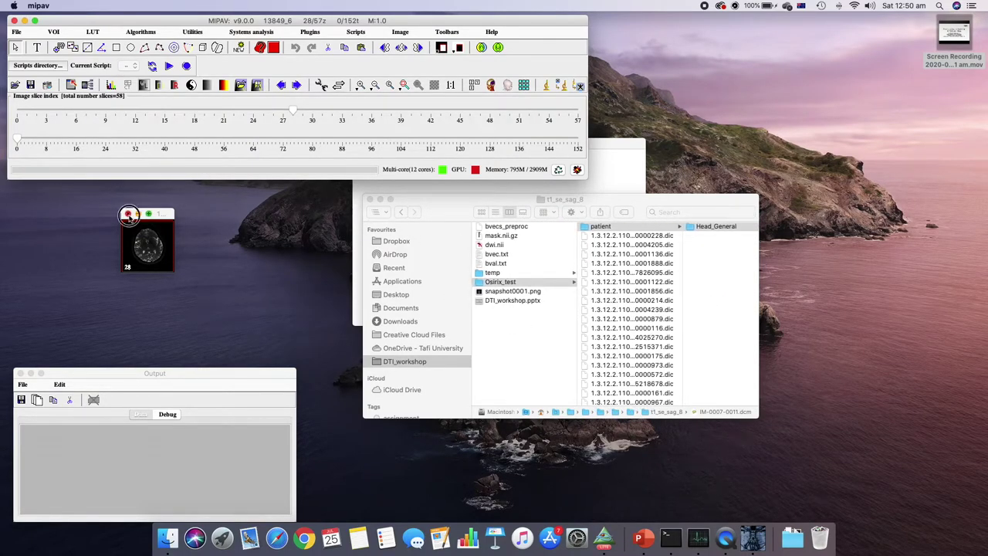
pyautogui.click(128, 213)
pyautogui.click(15, 22)
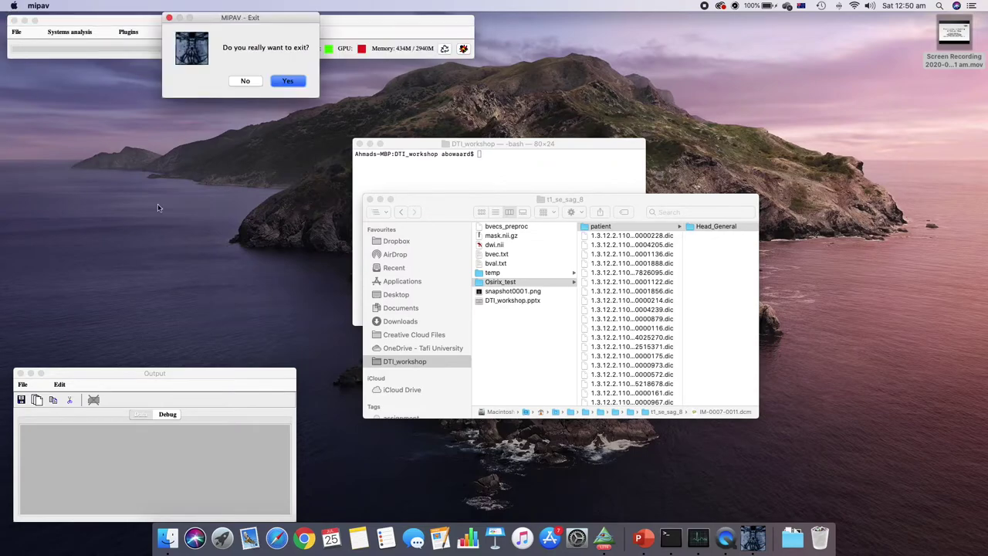
pyautogui.click(290, 82)
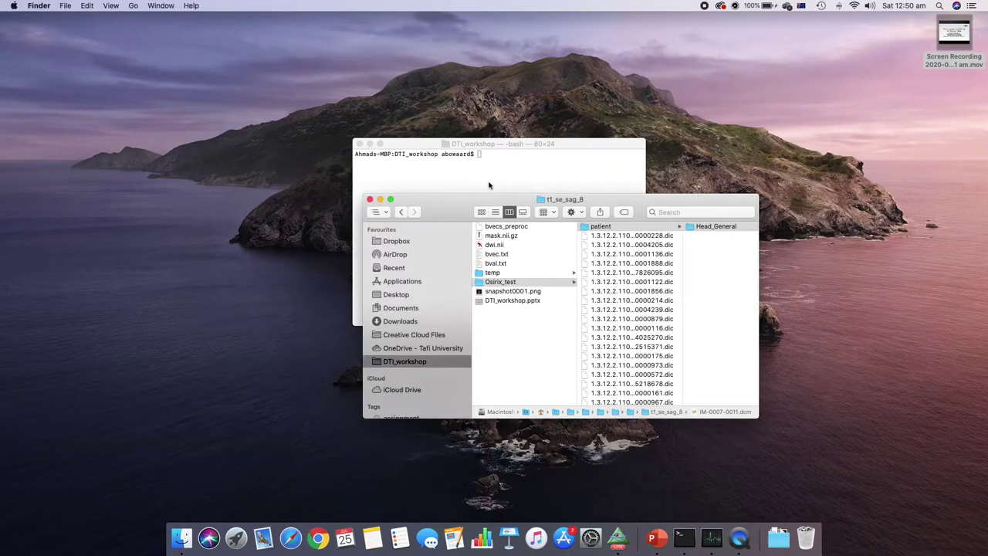
# Check the running applications' energy use in Activity Monitor and close its window
pyautogui.moveTo(457, 207); pyautogui.dragTo(419, 193)
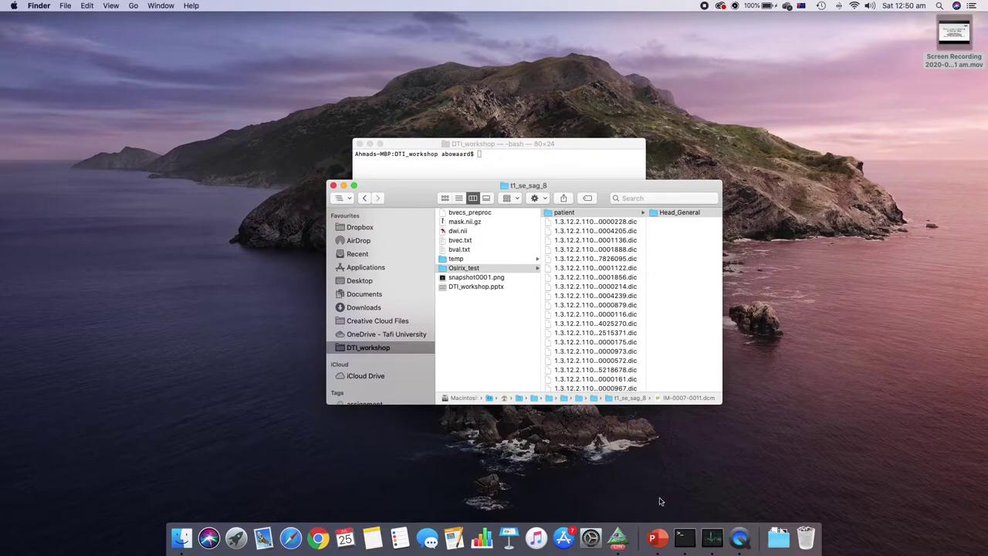
pyautogui.click(712, 538)
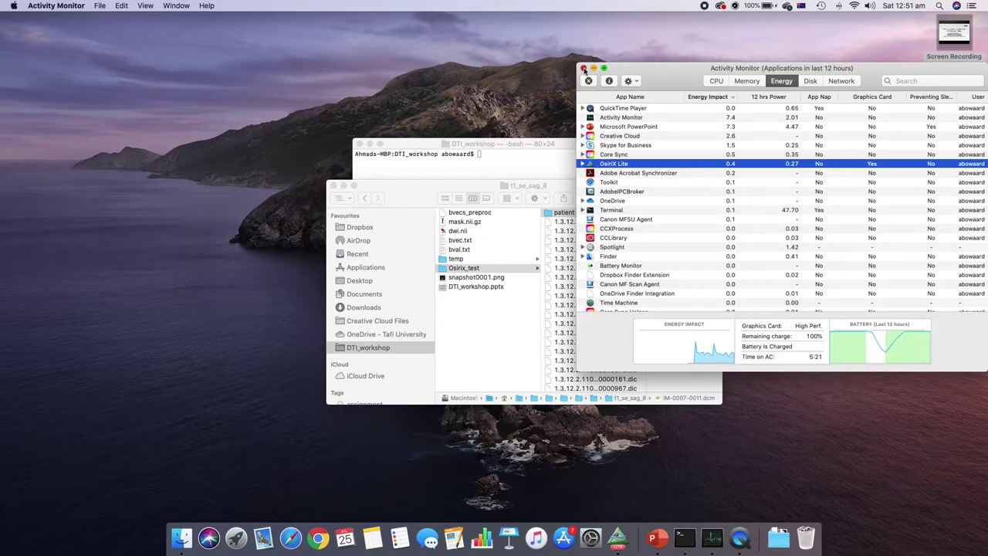
pyautogui.click(583, 69)
# Quit OsiriX Lite, which is still running in the background
pyautogui.hotkey('ctrl', 'Down')
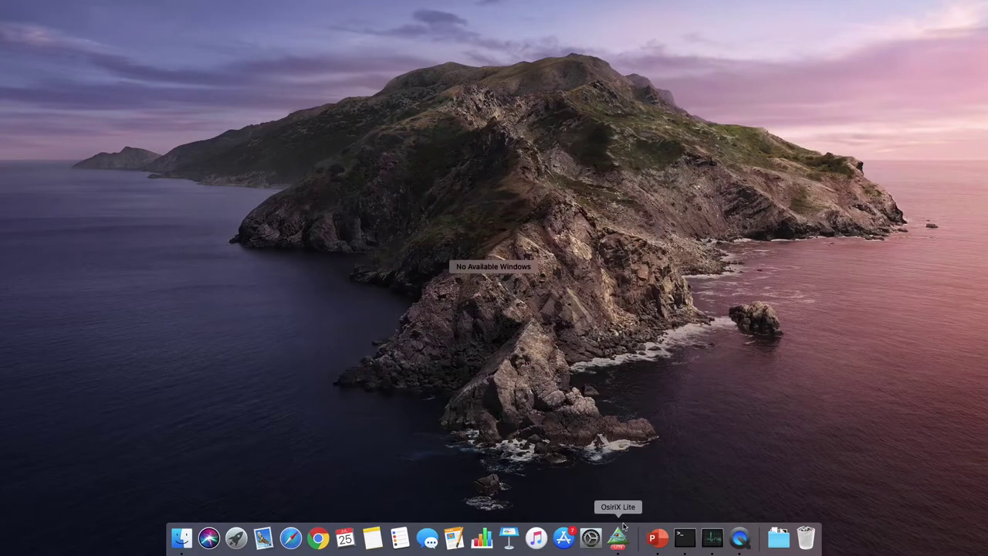
pyautogui.click(622, 539)
pyautogui.rightClick(621, 539)
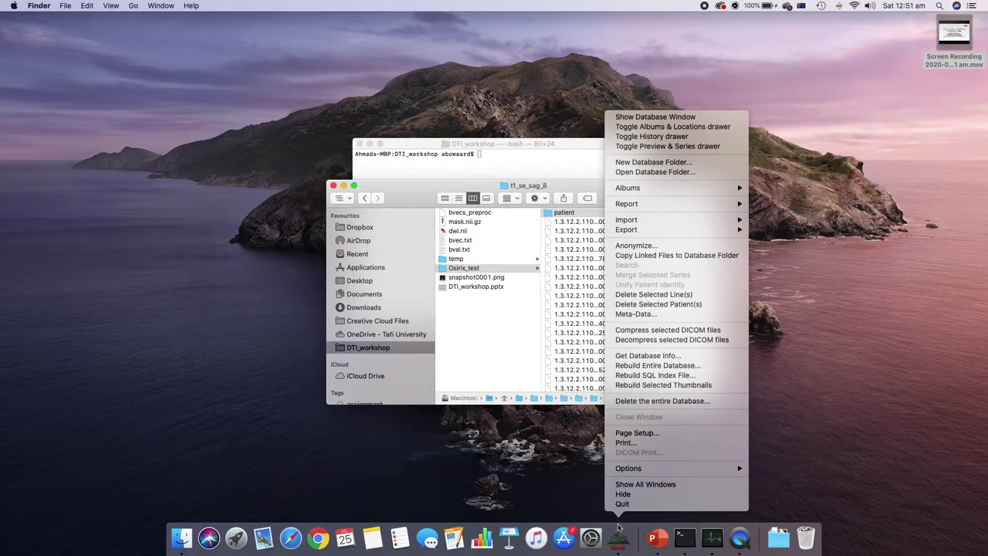
pyautogui.click(624, 504)
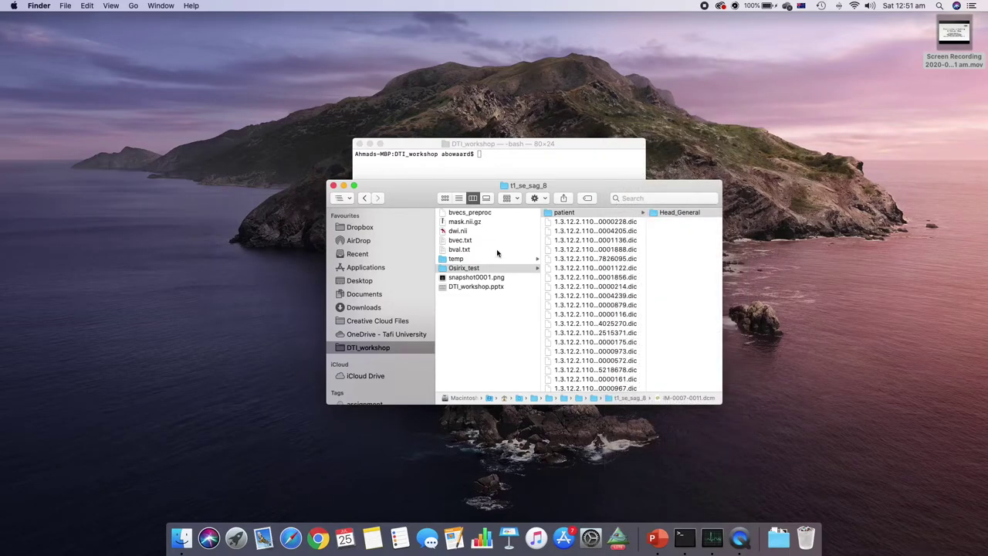
# Switch to Terminal, move its window clear of the folder columns and list the DTI_workshop directory with ls
pyautogui.hotkey('ctrl', 'Right')
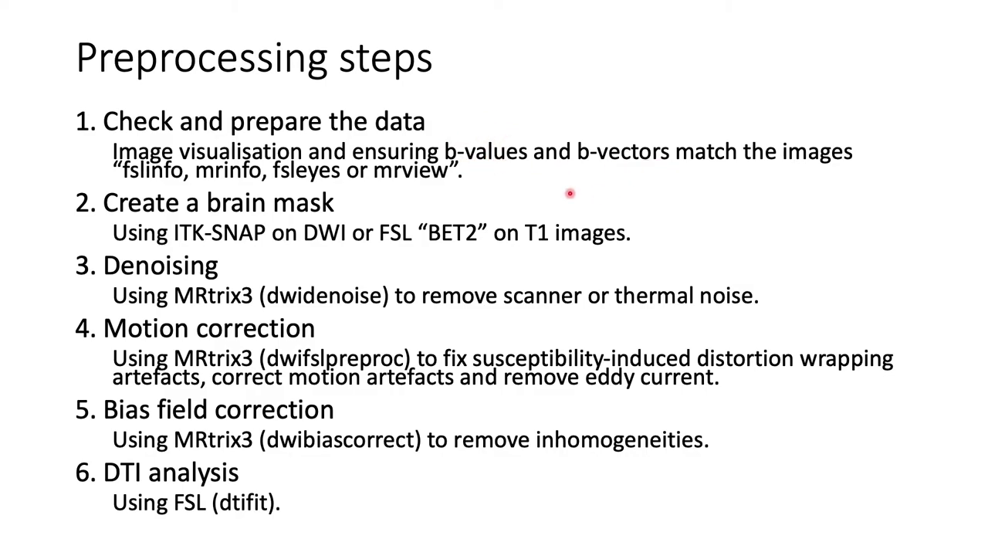
pyautogui.hotkey('ctrl', 'Left')
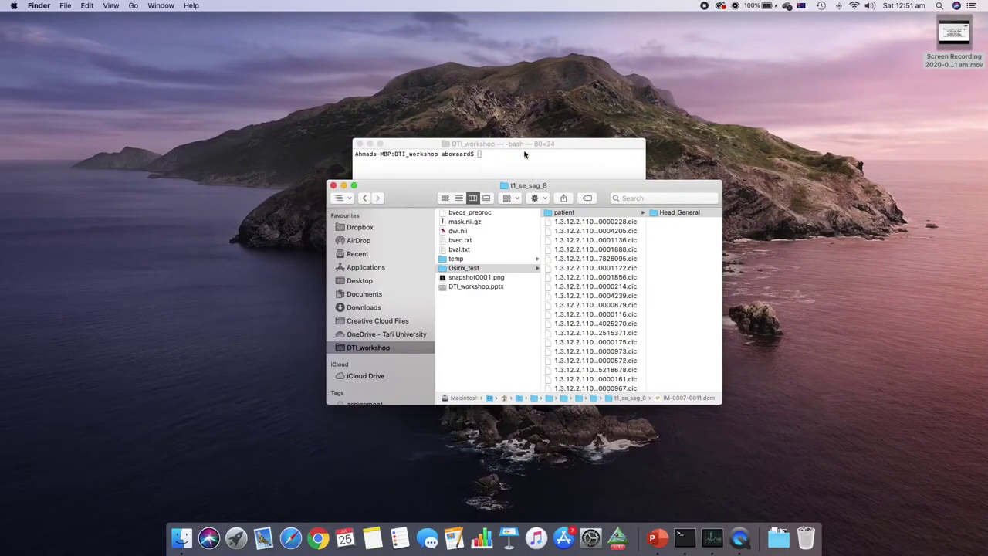
pyautogui.click(564, 146)
pyautogui.moveTo(565, 146); pyautogui.dragTo(290, 143)
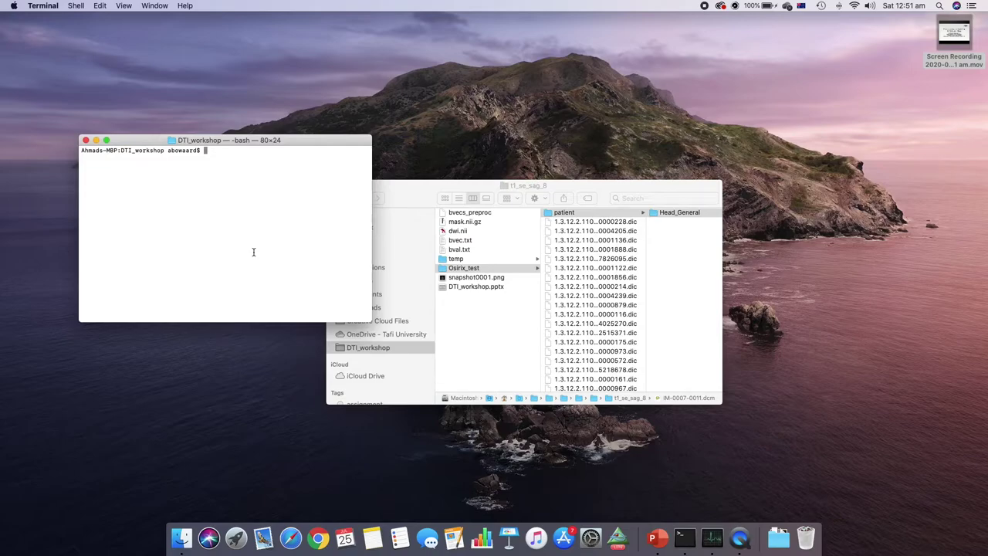
pyautogui.doubleClick(127, 150)
pyautogui.click(209, 240)
pyautogui.write('ls')
pyautogui.press('Return')
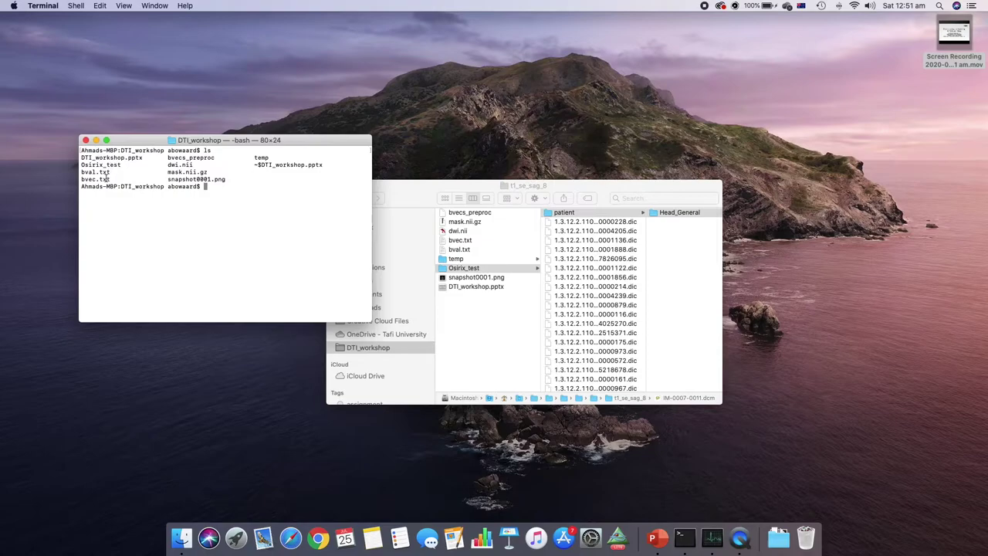
# Open dwi.nii in FSLeyes as a background process from the terminal and adjust the viewer window's position
pyautogui.doubleClick(179, 165)
pyautogui.write('fsleyes dw')
pyautogui.press('Tab')
pyautogui.write('&')
pyautogui.press('Return')
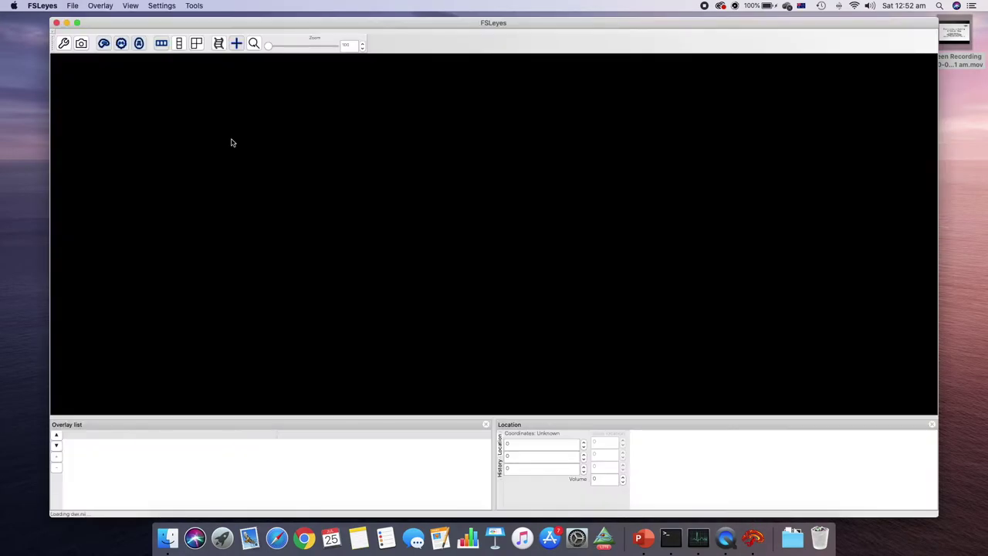
pyautogui.moveTo(247, 17); pyautogui.dragTo(240, 13)
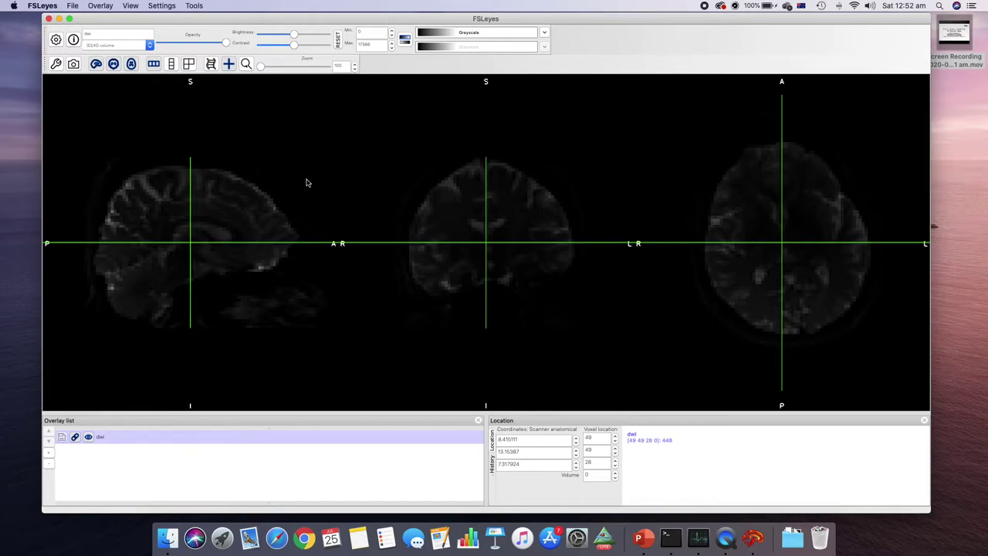
# Try display range maximums of 600 and 1000 on the dwi overlay
pyautogui.doubleClick(371, 44)
pyautogui.write('40')
pyautogui.press('BackSpace')
pyautogui.press('BackSpace')
pyautogui.write('600')
pyautogui.press('Return')
pyautogui.doubleClick(375, 45)
pyautogui.write('1000')
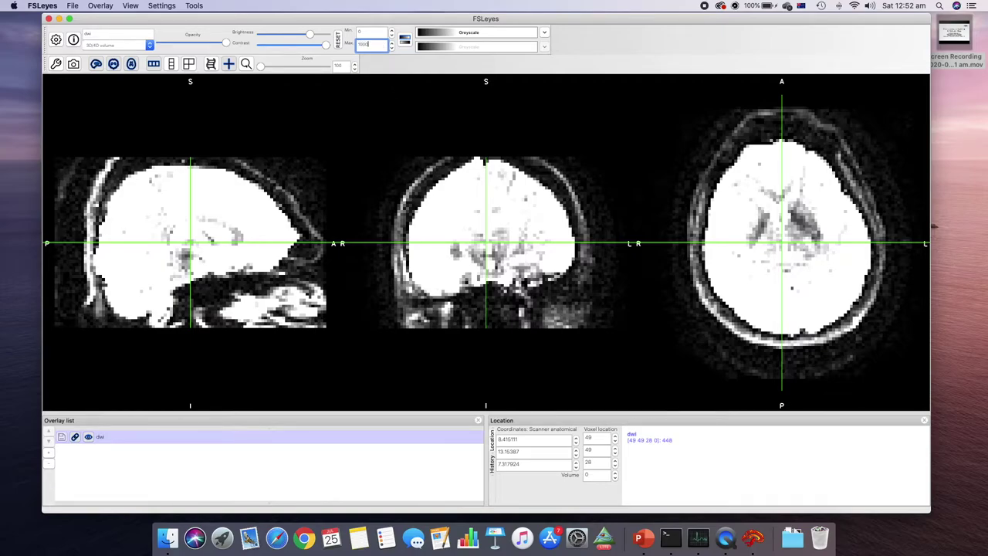
pyautogui.press('Return')
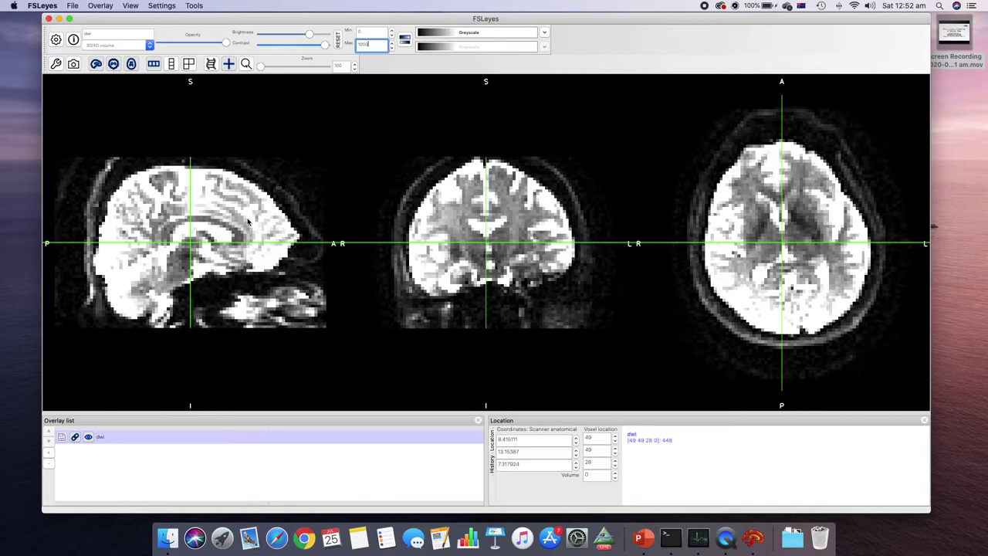
# Set the dwi overlay's display range maximum to 5000 and shift the viewer window slightly
pyautogui.press('BackSpace')
pyautogui.press('BackSpace')
pyautogui.press('BackSpace')
pyautogui.press('BackSpace')
pyautogui.write('5000')
pyautogui.press('Return')
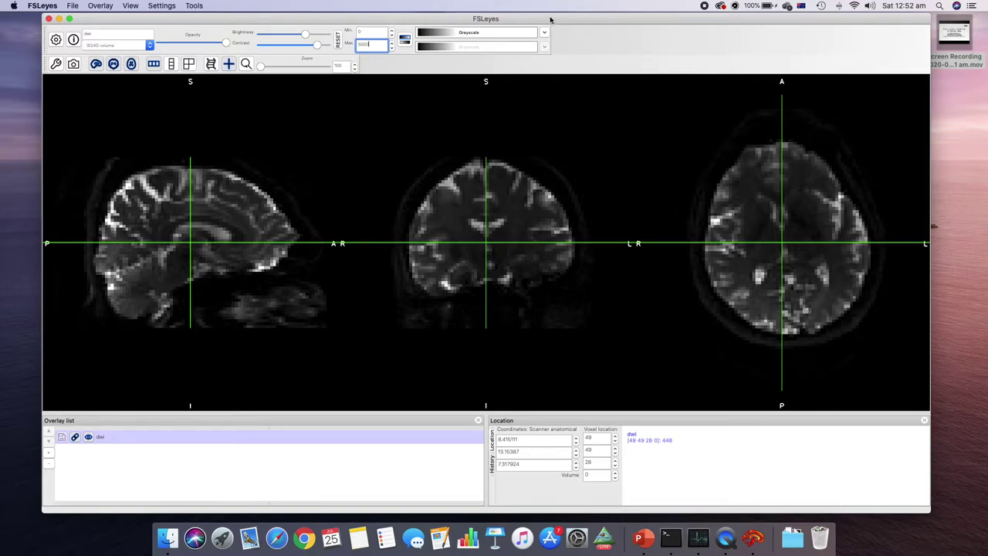
pyautogui.moveTo(546, 20); pyautogui.dragTo(539, 16)
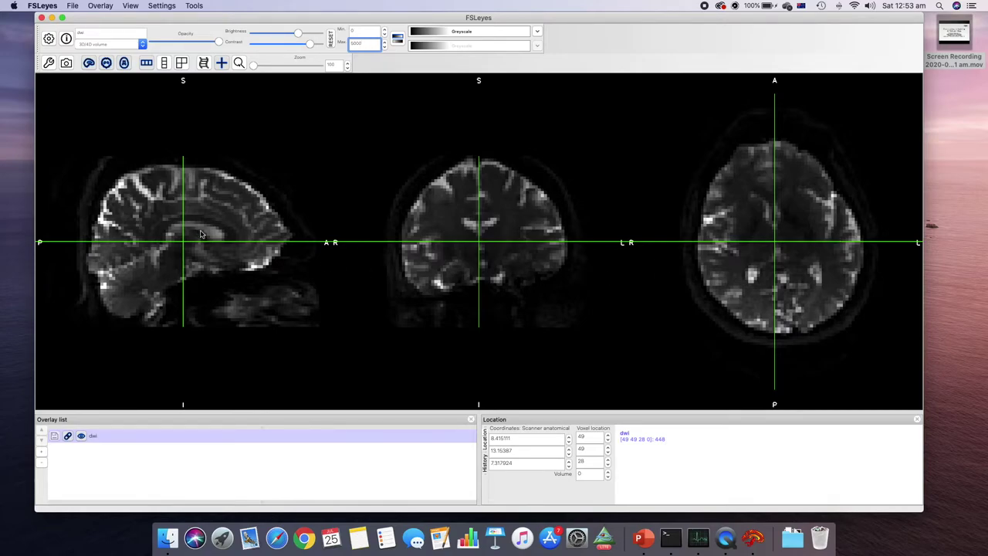
# Hide and restore the sagittal, coronal and axial views one after another
pyautogui.click(90, 63)
pyautogui.click(90, 62)
pyautogui.click(106, 62)
pyautogui.click(106, 63)
pyautogui.click(124, 63)
pyautogui.click(123, 63)
# Examine the overlay list and the crosshair's scanner coordinates and voxel location
pyautogui.click(140, 457)
pyautogui.click(549, 460)
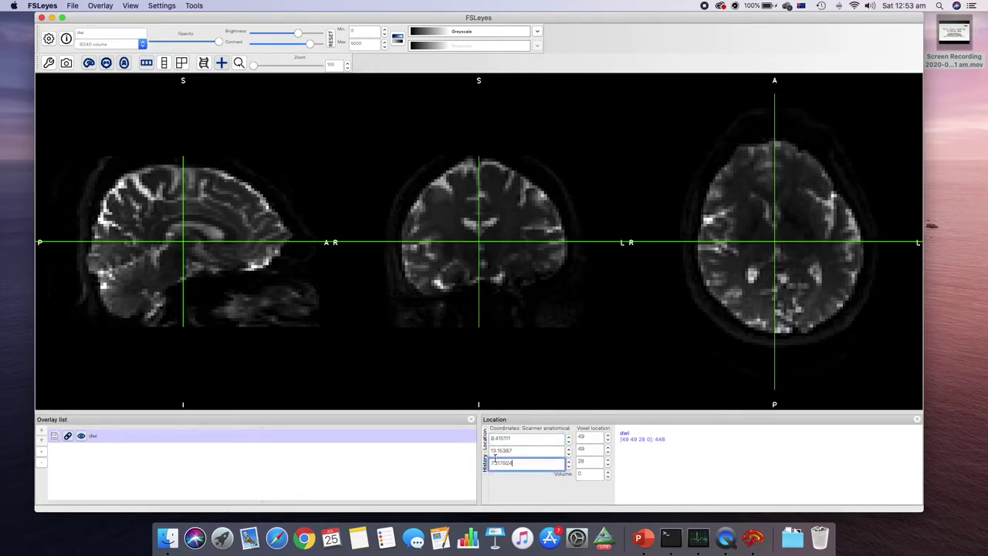
pyautogui.click(591, 435)
pyautogui.click(592, 460)
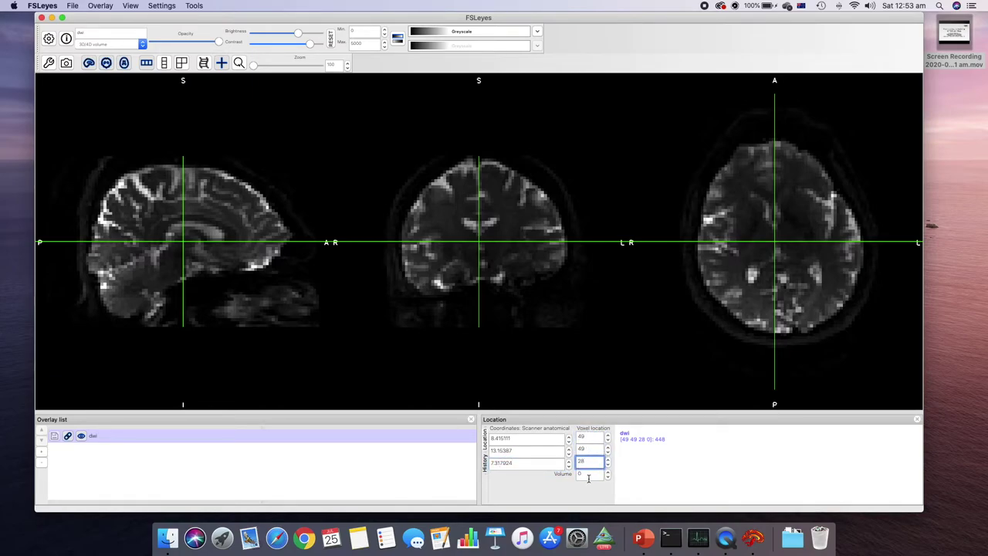
# View volume 1 of the dwi image and step through volumes 2 and 3
pyautogui.click(589, 473)
pyautogui.moveTo(589, 474)
pyautogui.mouseDown()
pyautogui.moveTo(578, 475)
pyautogui.moveTo(587, 476)
pyautogui.mouseUp()
pyautogui.write('1')
pyautogui.press('Return')
pyautogui.press('Up')
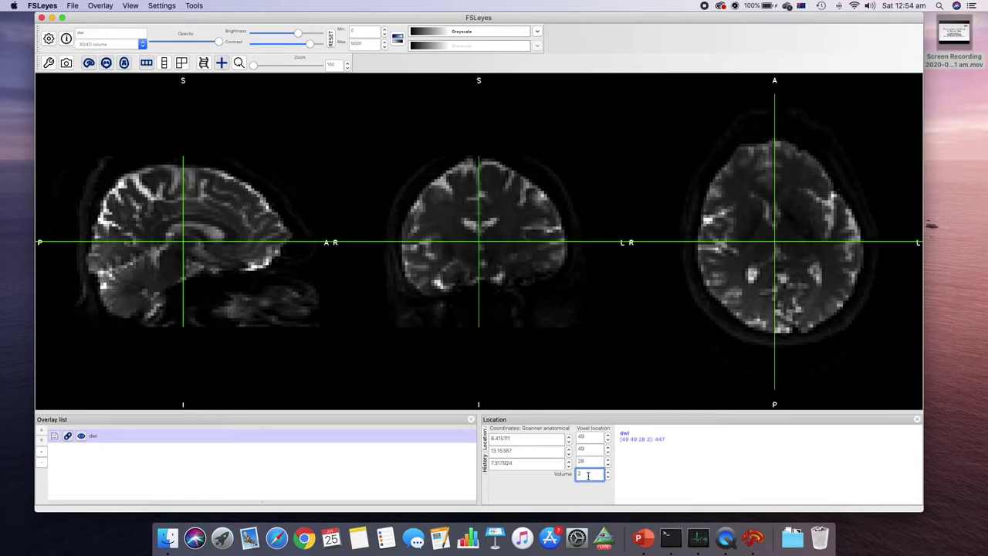
pyautogui.press('Up')
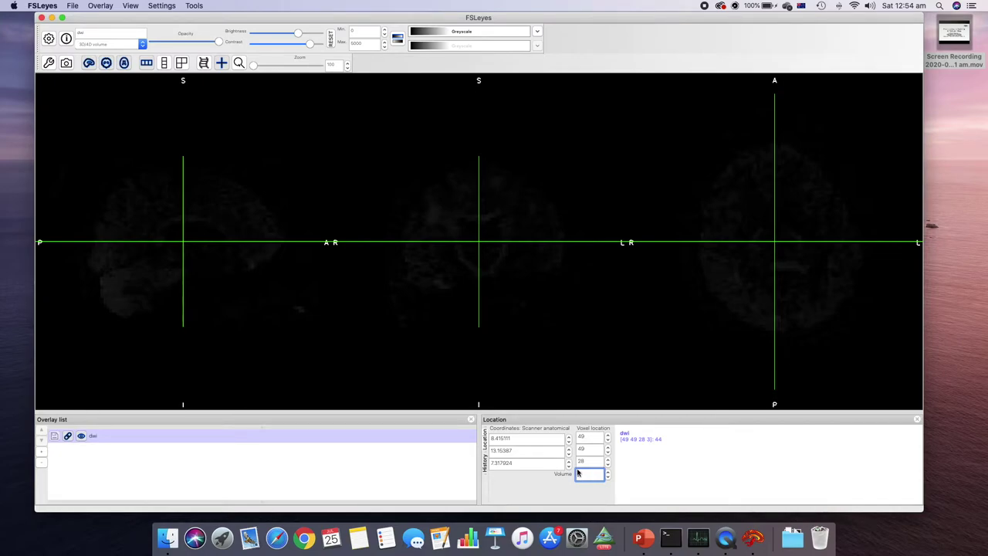
# Set the dwi overlay's display range maximum to 400
pyautogui.click(357, 43)
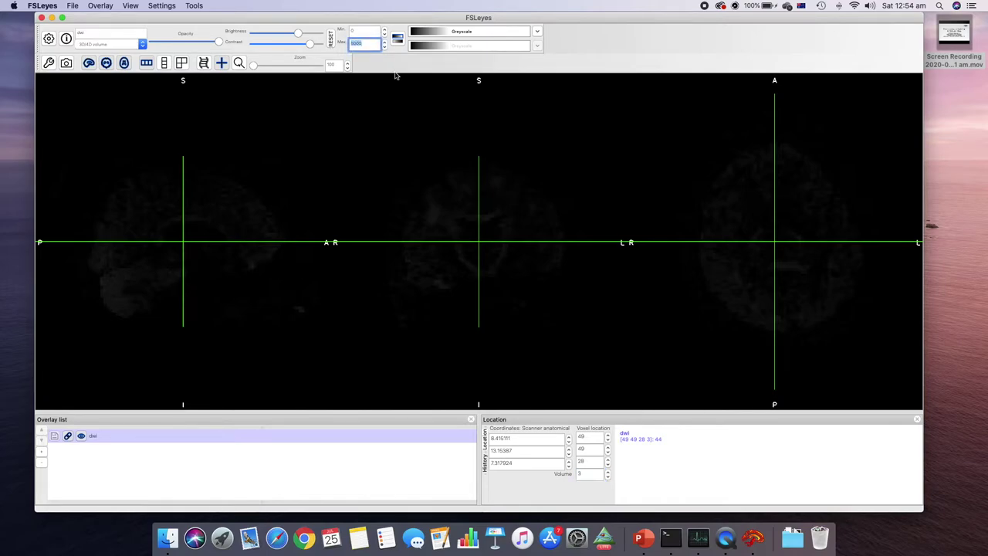
pyautogui.write('400')
pyautogui.press('Return')
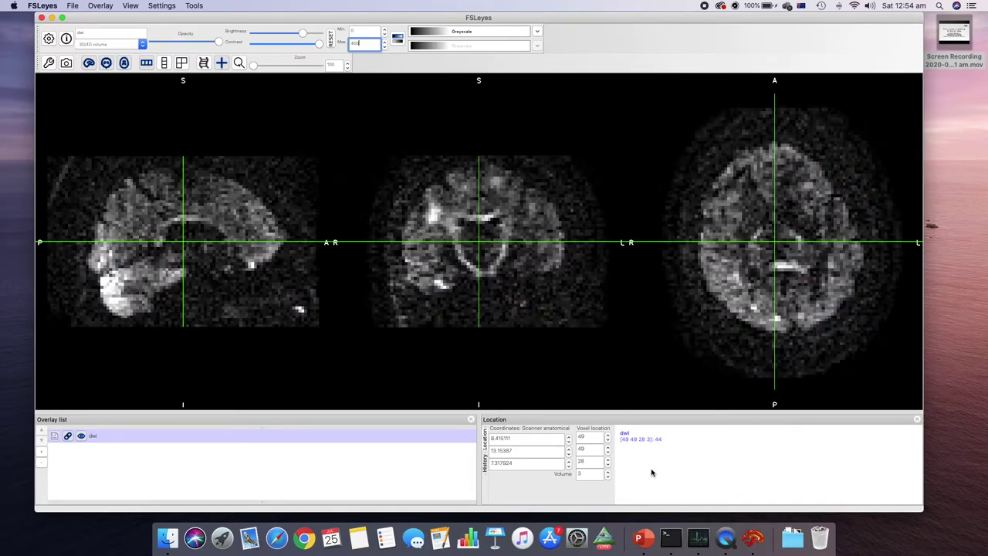
# Step through the diffusion-weighted volumes of the dwi image from volume 4 up to volume 89
pyautogui.click(592, 474)
pyautogui.press('Up')
pyautogui.press('Up')
pyautogui.press('Up')
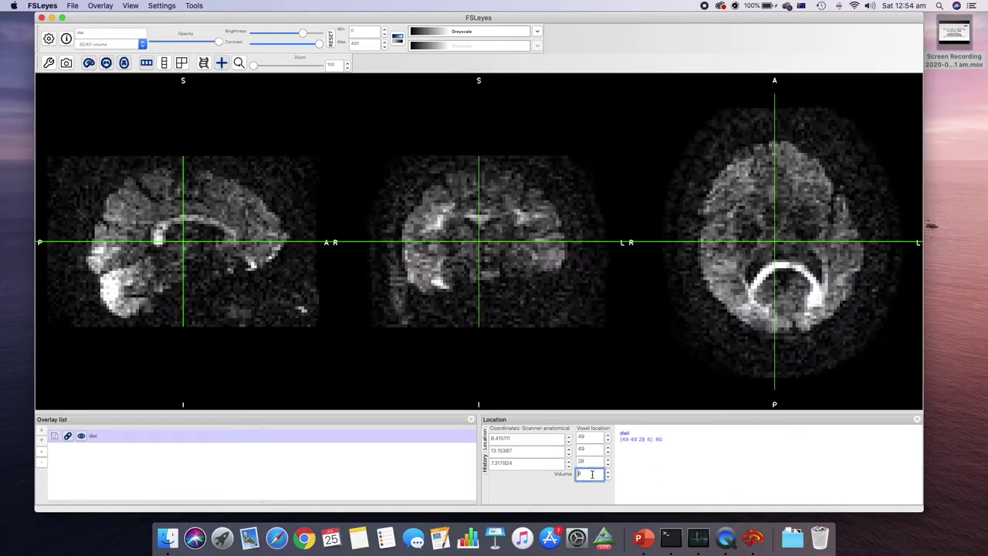
pyautogui.press('Up')
pyautogui.press('Up')
pyautogui.press('Up')
pyautogui.press('Up')
pyautogui.press('Up')
pyautogui.press('Up')
pyautogui.press('Up')
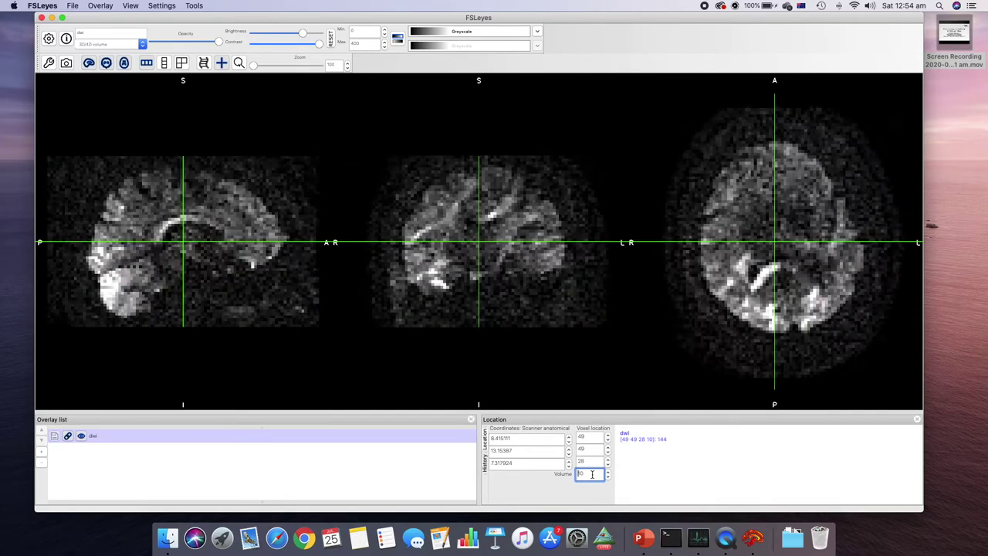
pyautogui.press('Up')
pyautogui.press('Up')
pyautogui.press('Up')
pyautogui.press('Up')
pyautogui.press('Up')
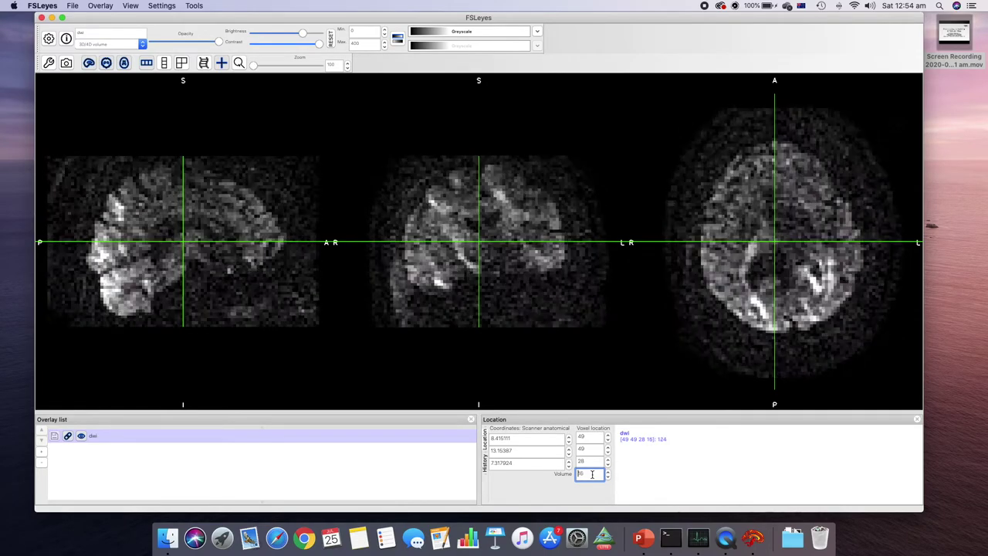
pyautogui.press('Up')
pyautogui.press('Up')
pyautogui.press('Up')
pyautogui.press('Up')
pyautogui.press('Up')
pyautogui.press('Up')
pyautogui.press('Up')
pyautogui.press('Up')
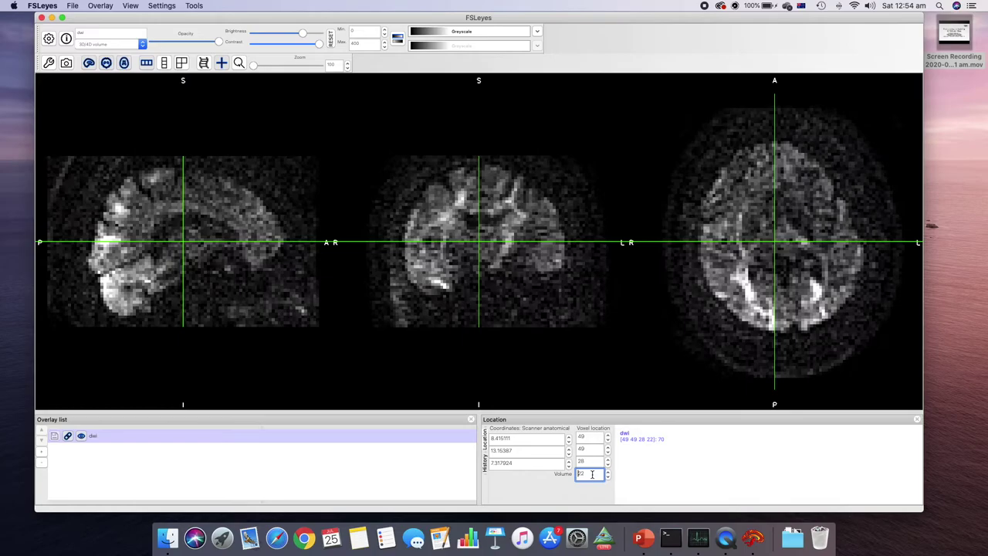
pyautogui.press('Up')
pyautogui.press('Up')
pyautogui.press('Up')
pyautogui.press('Up')
pyautogui.press('Up')
pyautogui.press('Up')
pyautogui.press('Up')
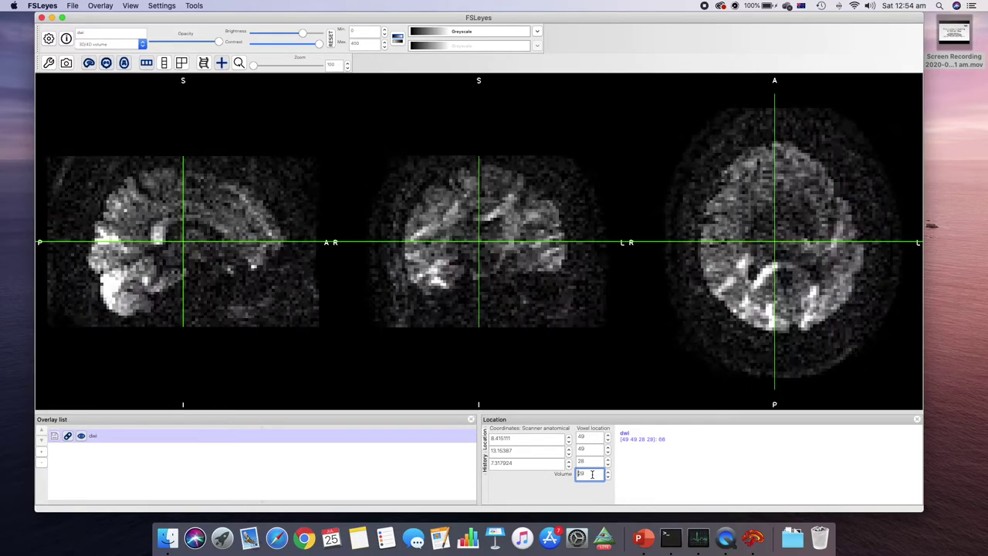
pyautogui.press('Up')
pyautogui.press('Up')
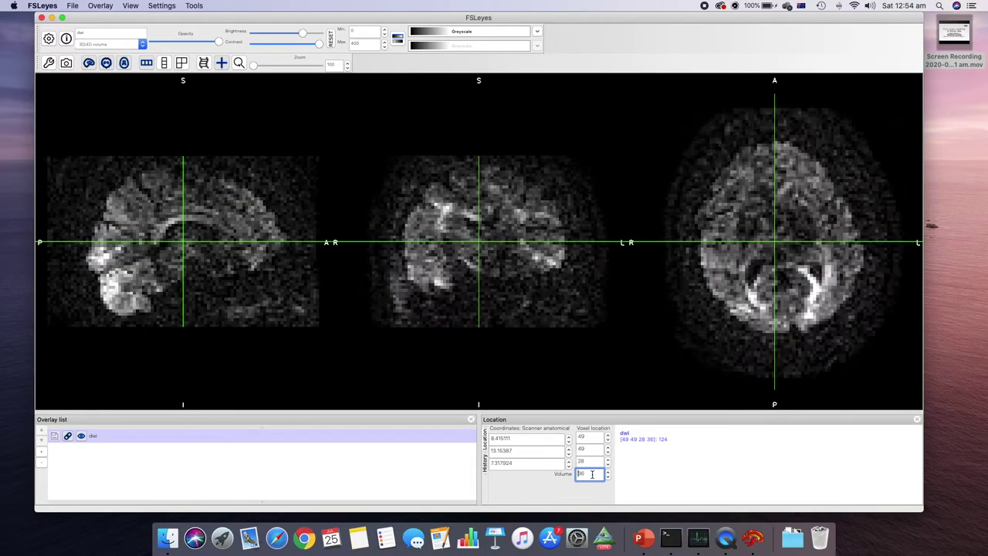
pyautogui.press('Up')
pyautogui.press('Up')
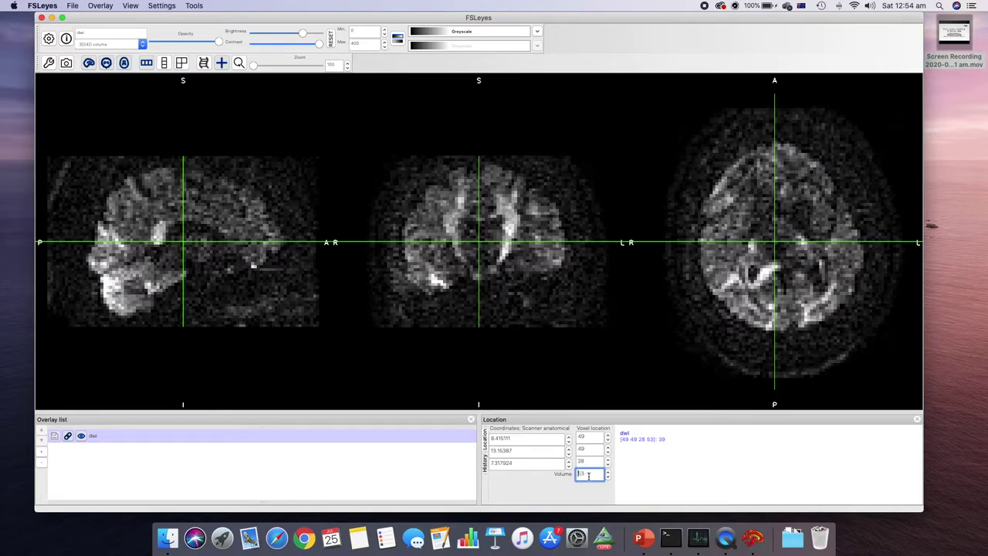
pyautogui.click(203, 63)
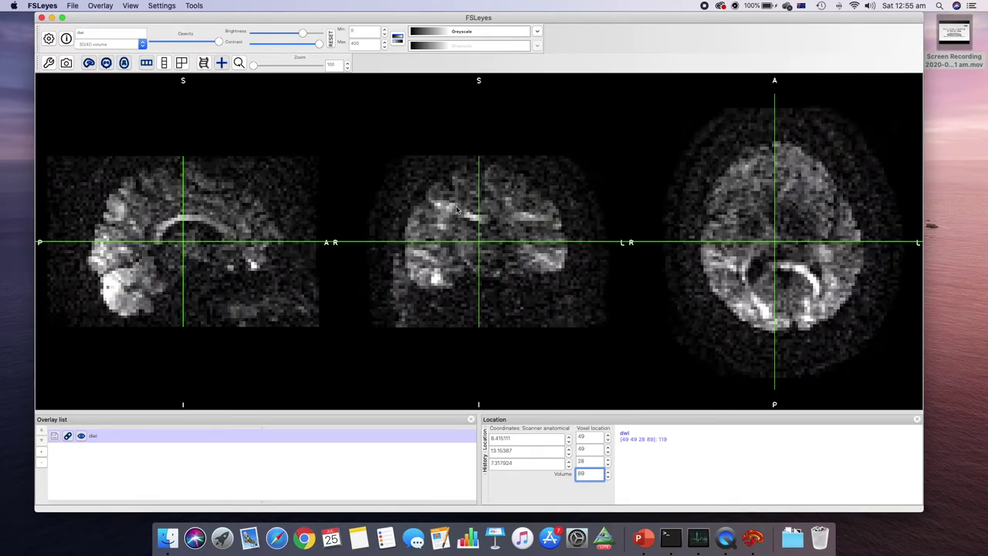
# Display volume 0 of the dwi image and place the crosshair at voxel 36, 49, 32 in the coronal view
pyautogui.doubleClick(585, 473)
pyautogui.write('0')
pyautogui.press('Return')
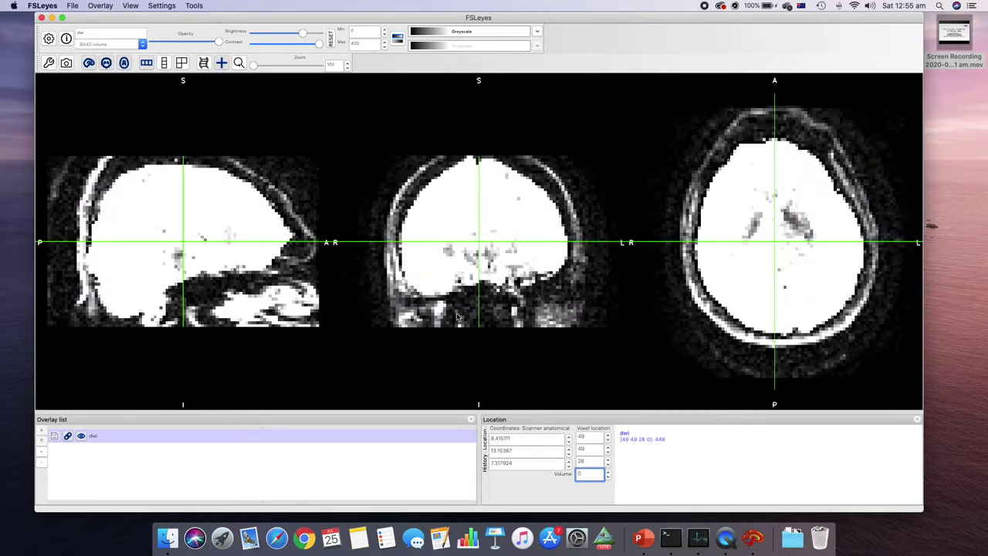
pyautogui.click(440, 231)
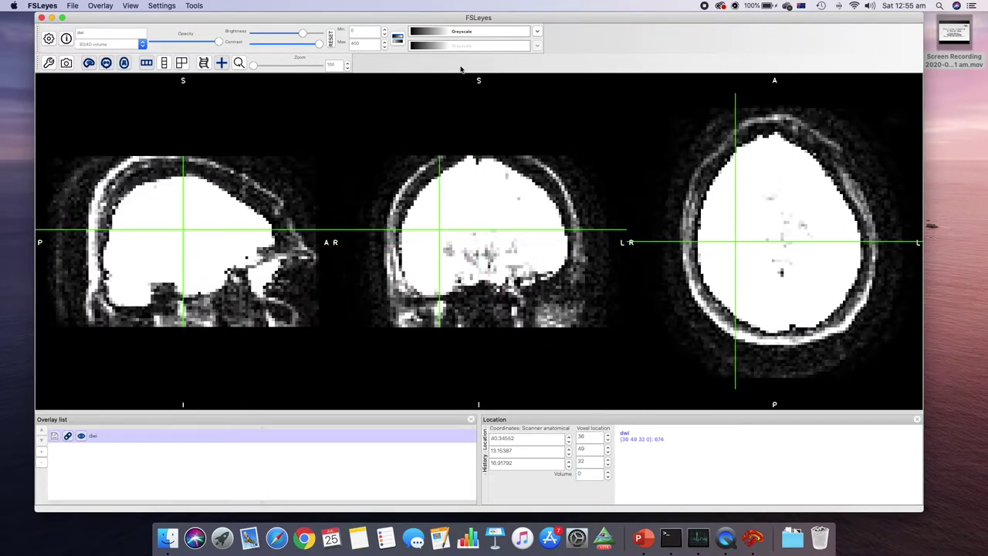
# Set the display range maximum to 5000 and move the crosshair to voxel 40, 49, 34
pyautogui.doubleClick(373, 44)
pyautogui.write('1000')
pyautogui.press('Return')
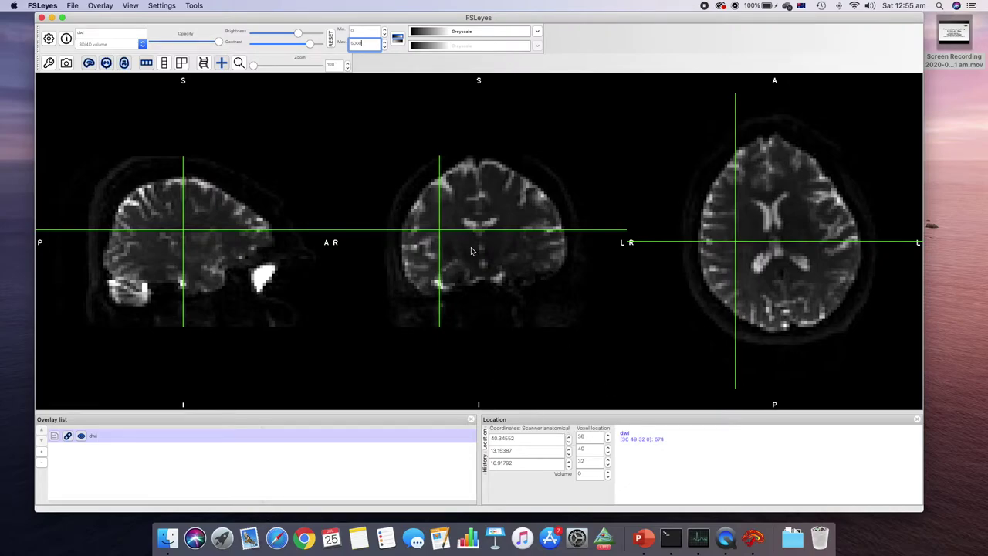
pyautogui.click(452, 226)
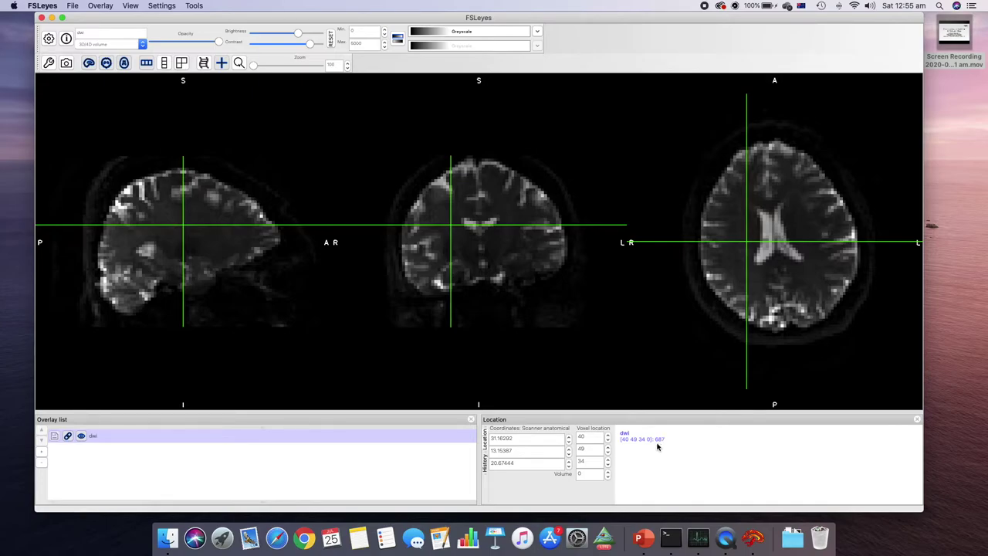
# Step through dwi volumes 1 to 15 and compare the intensity at the crosshair between volumes
pyautogui.click(590, 474)
pyautogui.click(607, 472)
pyautogui.click(607, 471)
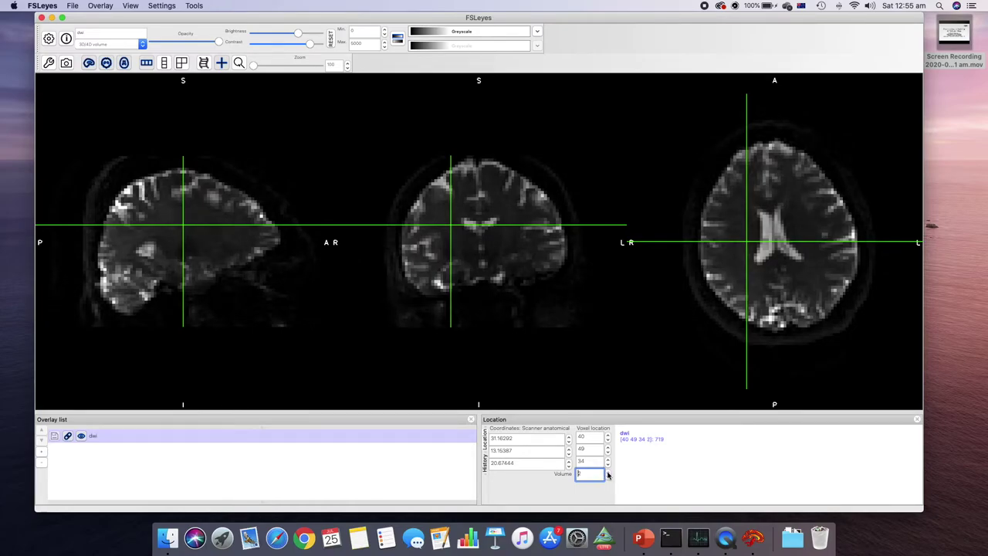
pyautogui.click(607, 473)
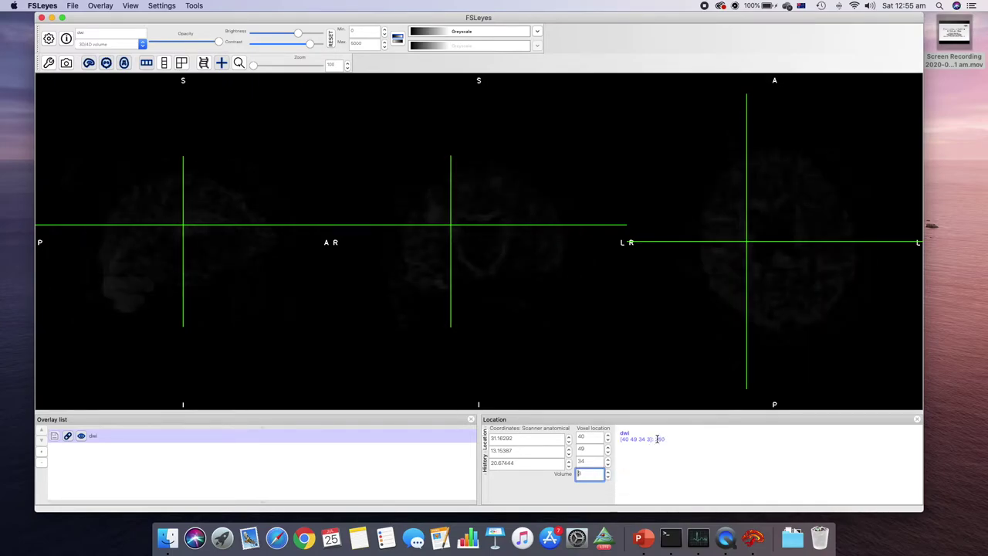
pyautogui.click(607, 472)
pyautogui.click(607, 473)
pyautogui.click(607, 473)
pyautogui.click(608, 473)
pyautogui.click(607, 473)
pyautogui.click(607, 473)
pyautogui.click(608, 474)
pyautogui.click(607, 473)
pyautogui.click(607, 473)
pyautogui.click(608, 473)
pyautogui.click(607, 473)
pyautogui.click(607, 473)
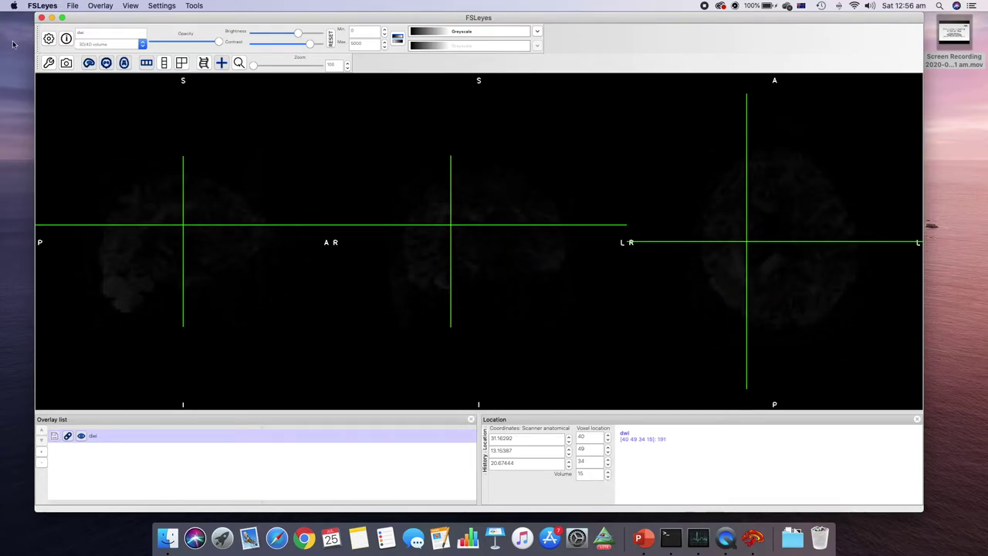
# Browse the higher dwi volumes, advancing past volumes 133 and 136 up to volume 152
pyautogui.click(589, 474)
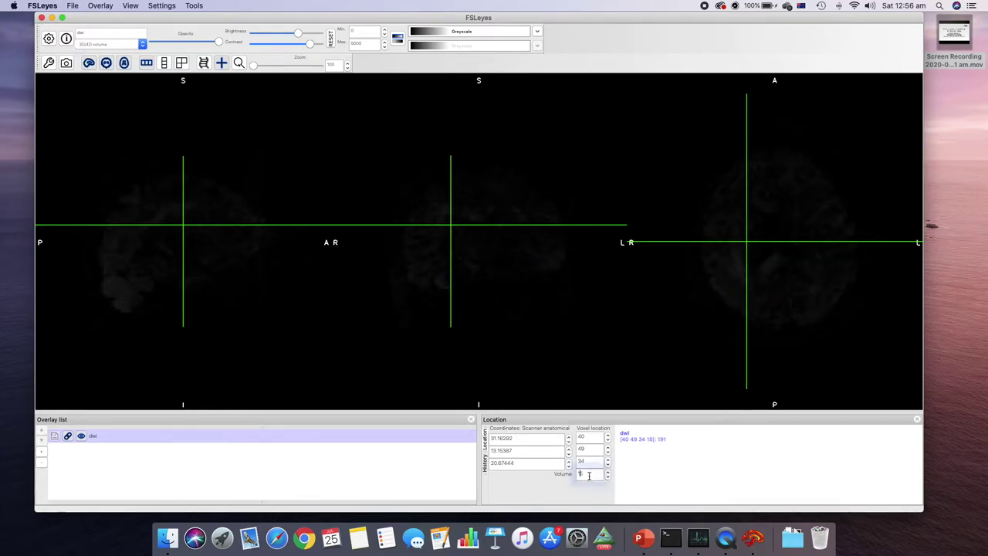
pyautogui.doubleClick(584, 471)
pyautogui.write('16')
pyautogui.press('Return')
pyautogui.write('37')
pyautogui.press('Return')
pyautogui.scroll(20, 584, 471)
pyautogui.scroll(20, 584, 471)
pyautogui.scroll(20, 584, 472)
pyautogui.scroll(20, 584, 471)
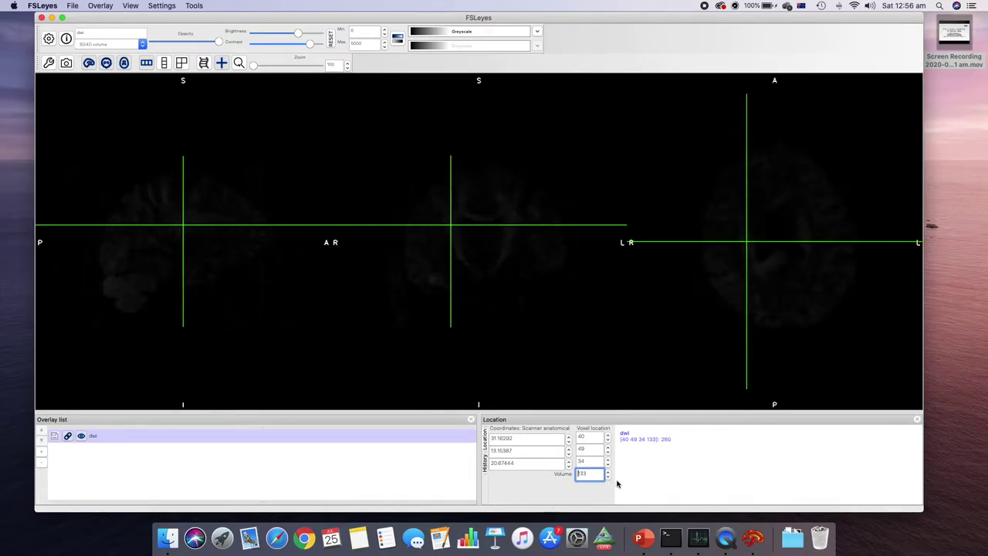
pyautogui.click(608, 471)
pyautogui.click(608, 471)
pyautogui.click(607, 471)
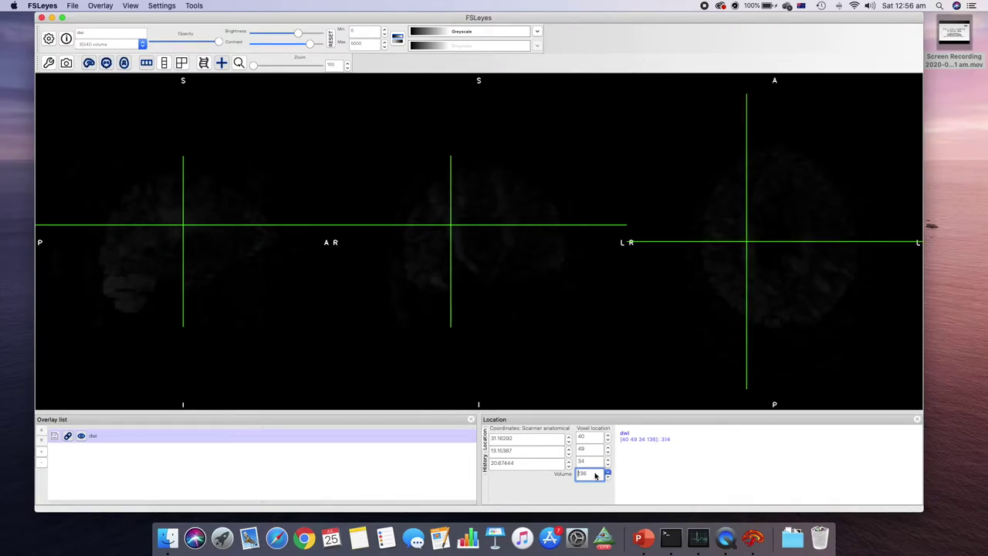
pyautogui.click(595, 475)
pyautogui.scroll(10, 596, 475)
pyautogui.scroll(6, 597, 475)
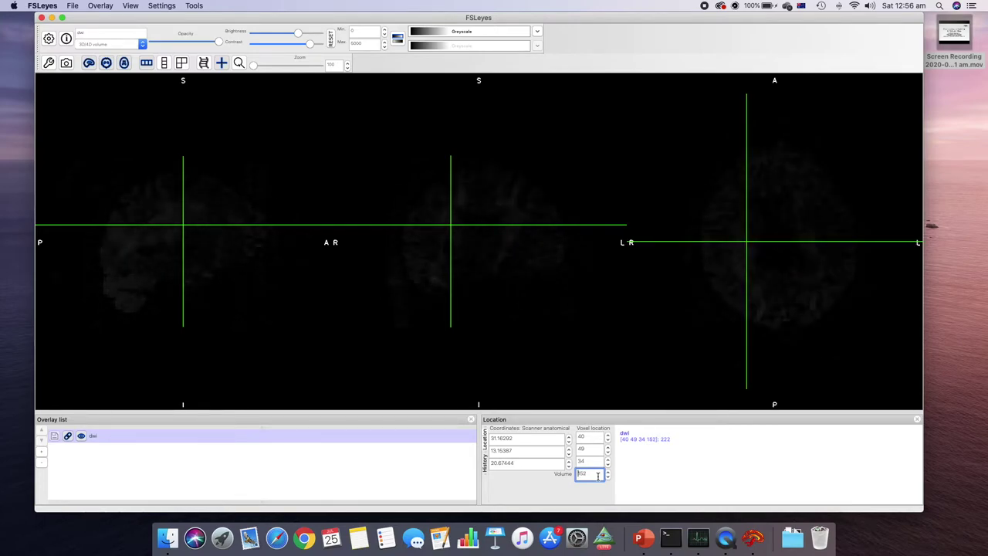
pyautogui.doubleClick(598, 476)
# Close FSLeyes, confirm quitting, and check in the Terminal that the background fsleyes job has ended
pyautogui.click(41, 17)
pyautogui.click(514, 287)
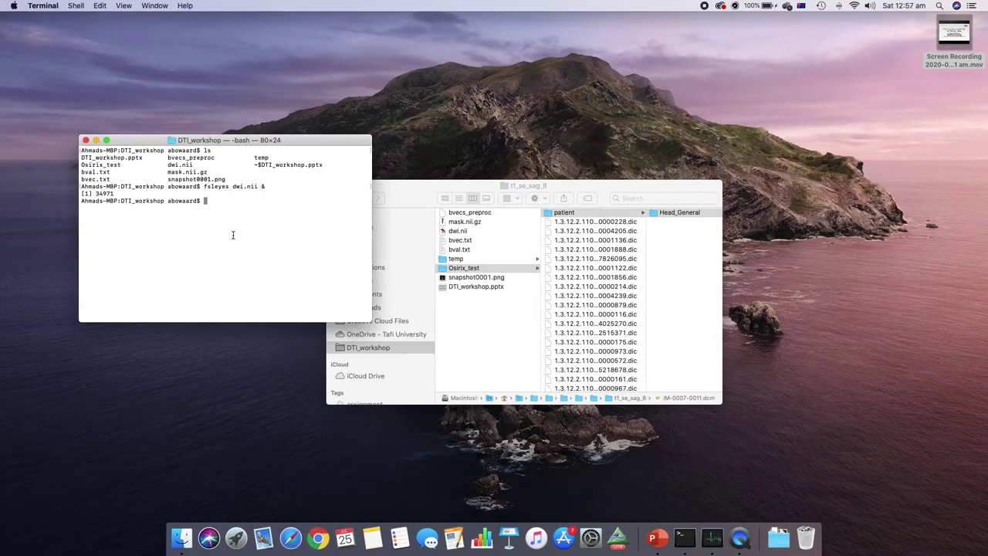
pyautogui.press('Return')
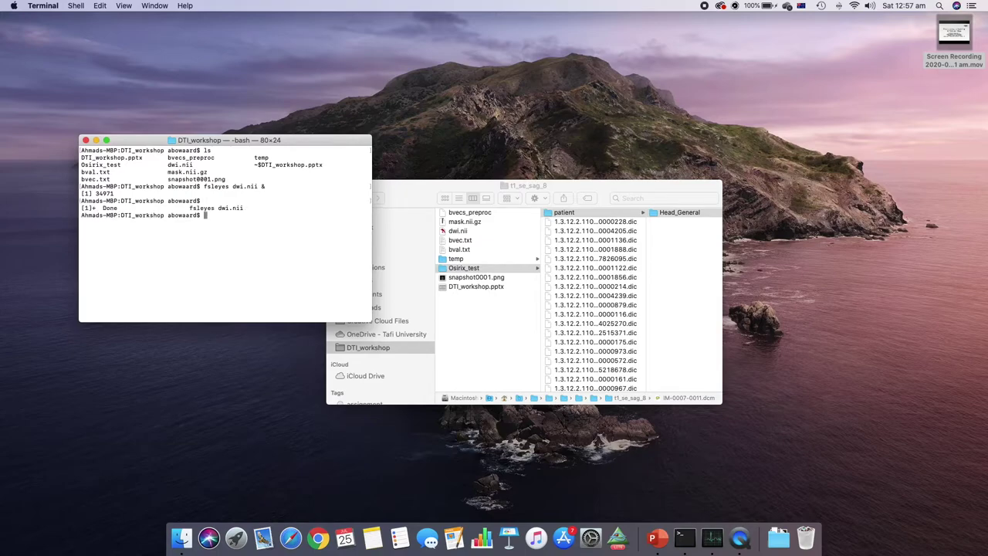
# Preview bvec.txt in the DTI_workshop folder in Finder and open bval.txt in TextEdit
pyautogui.click(437, 193)
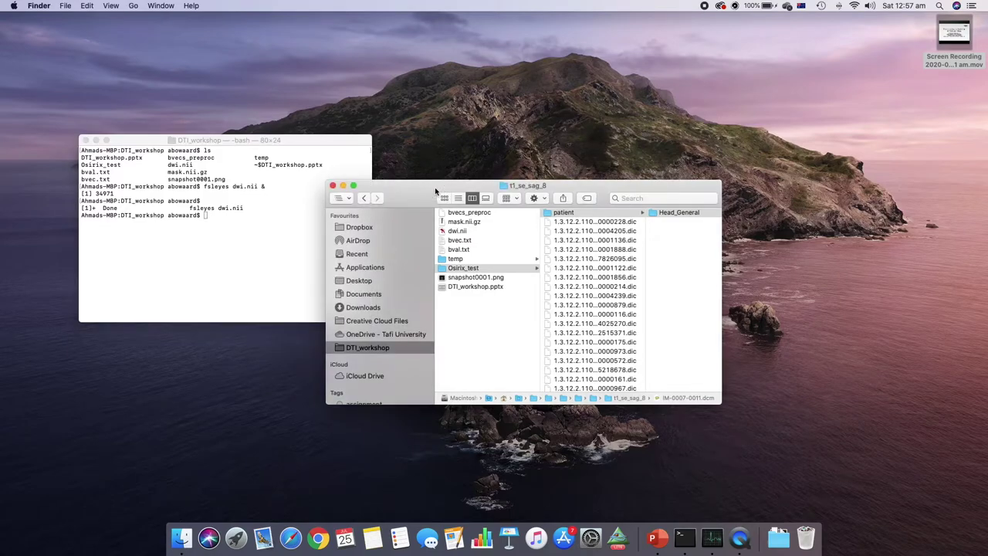
pyautogui.click(459, 250)
pyautogui.press('Up')
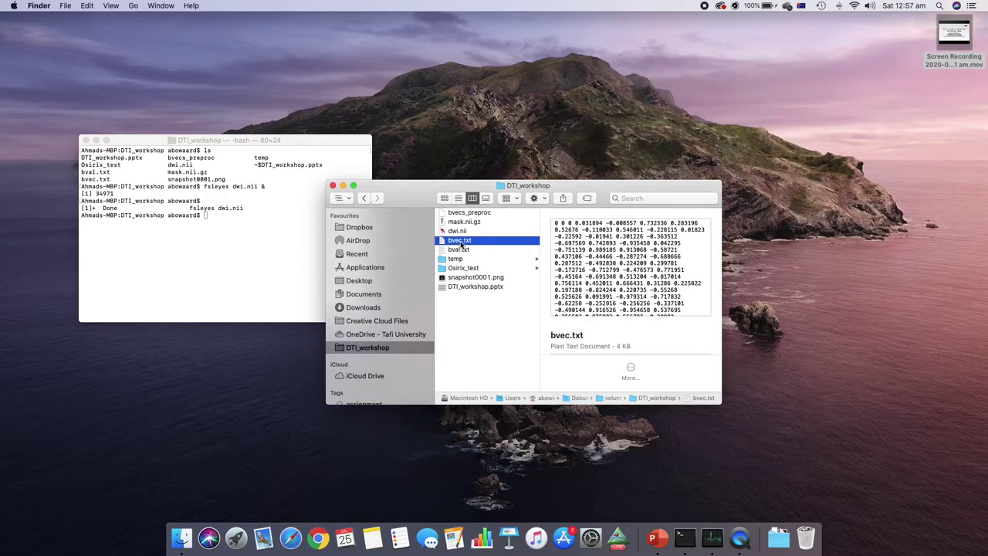
pyautogui.click(463, 250)
pyautogui.press('Up')
pyautogui.doubleClick(463, 249)
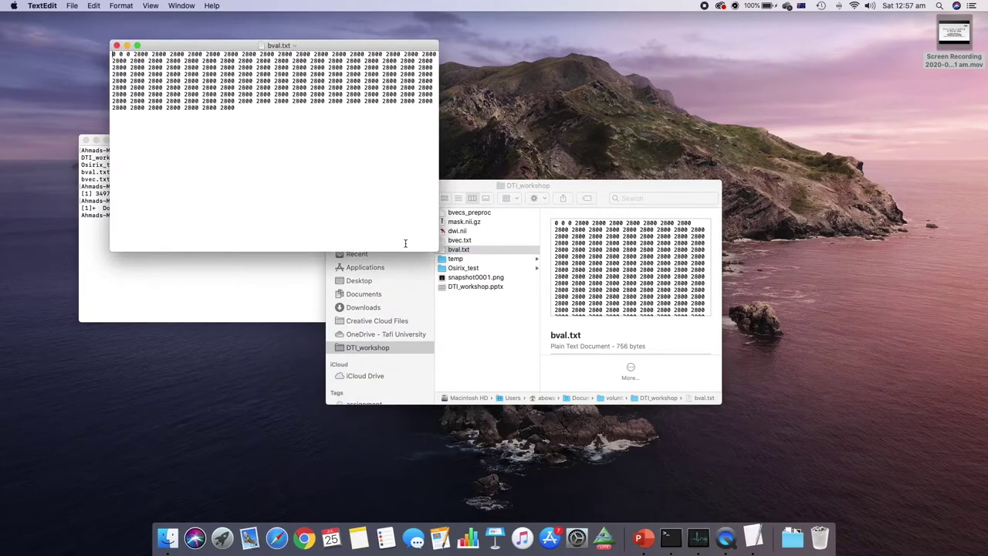
# Examine the b-values in bval.txt by highlighting the three leading zeros and the run of 2800 values
pyautogui.moveTo(112, 54); pyautogui.dragTo(124, 54)
pyautogui.moveTo(129, 54); pyautogui.dragTo(234, 61)
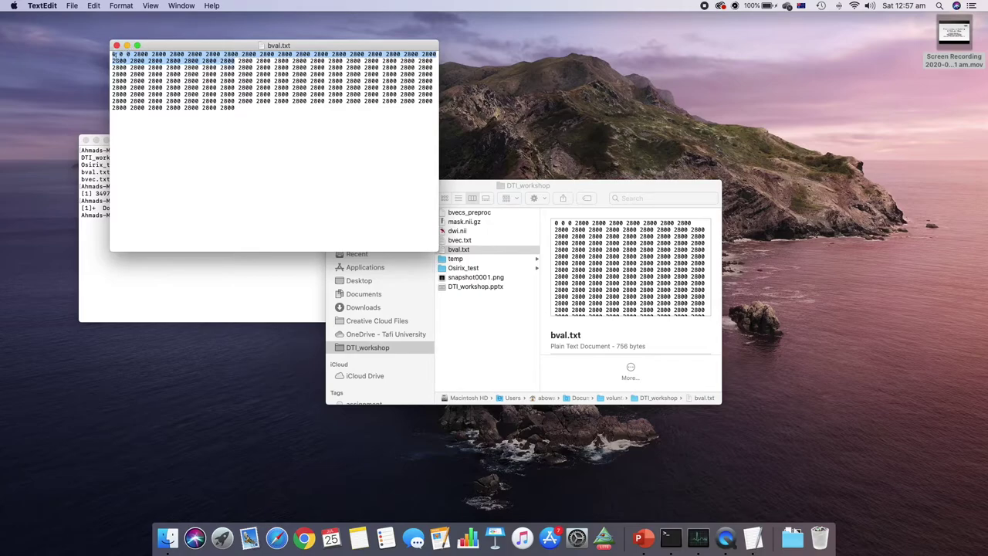
pyautogui.click(135, 54)
pyautogui.moveTo(136, 54); pyautogui.dragTo(236, 105)
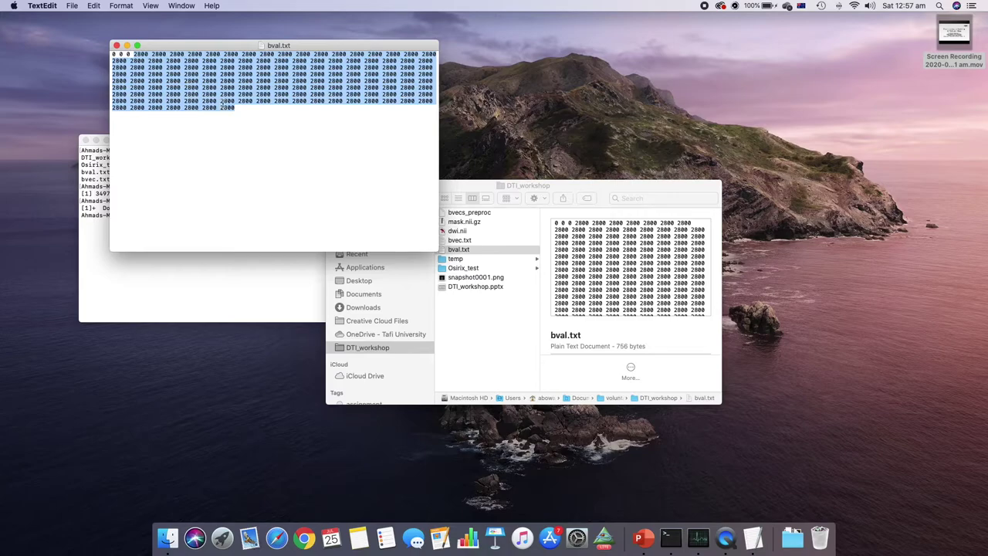
pyautogui.moveTo(132, 54); pyautogui.dragTo(115, 50)
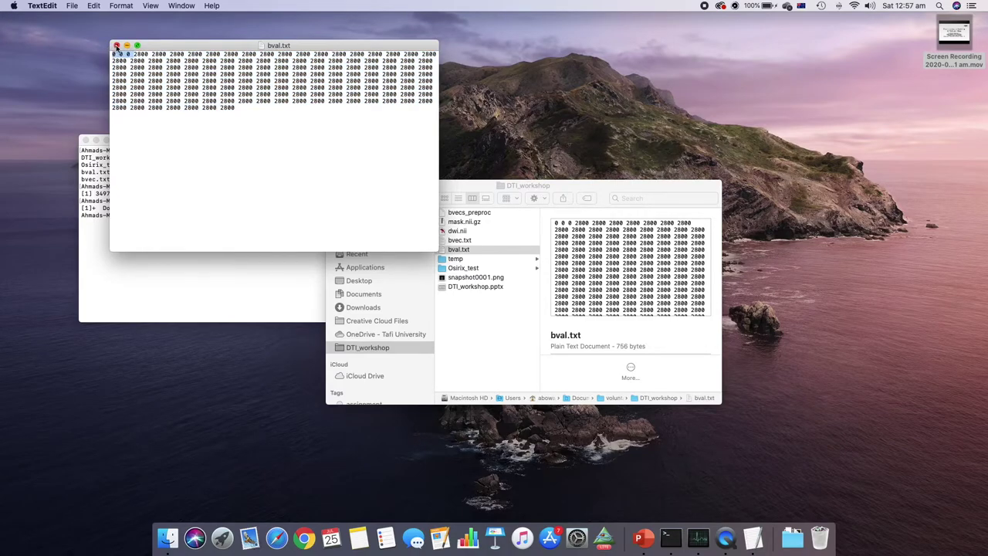
# Copy all the values in bval.txt and create a blank workbook in Microsoft Excel
pyautogui.click(143, 103)
pyautogui.press('super+a')
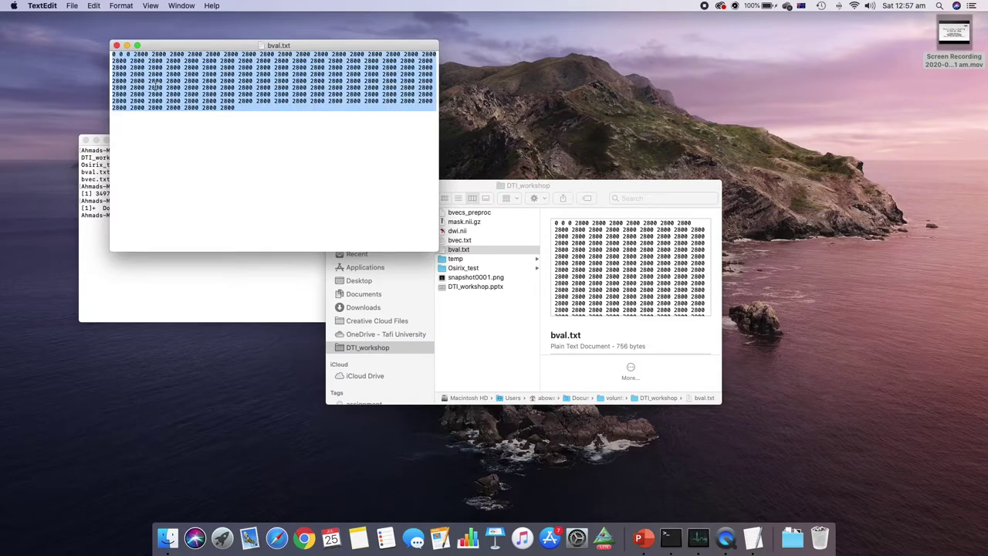
pyautogui.press('super+space')
pyautogui.write('exc')
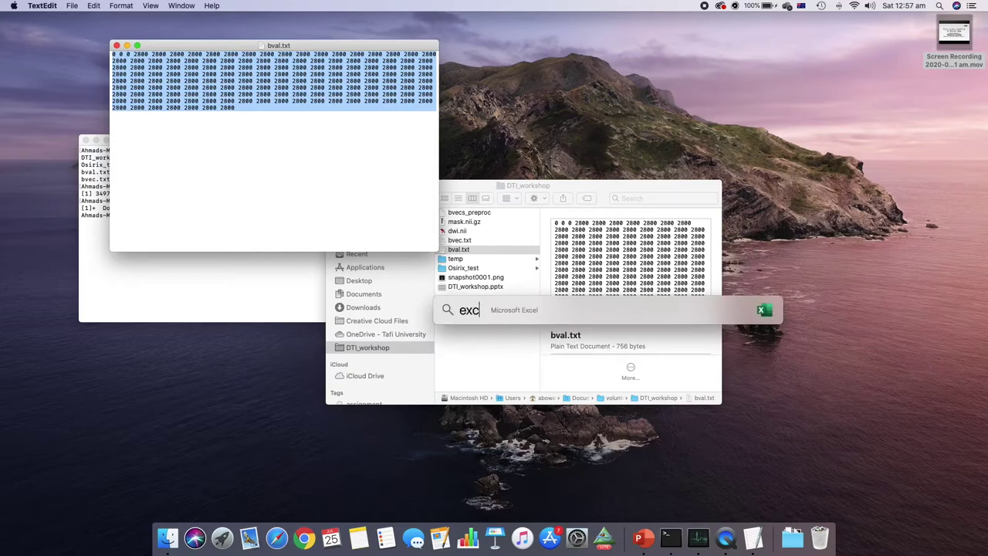
pyautogui.press('Return')
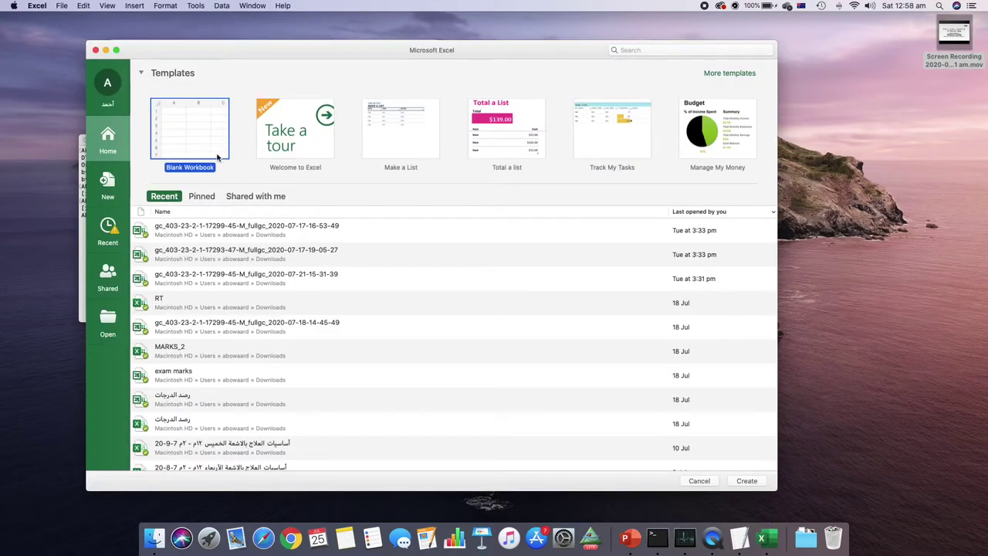
pyautogui.doubleClick(217, 157)
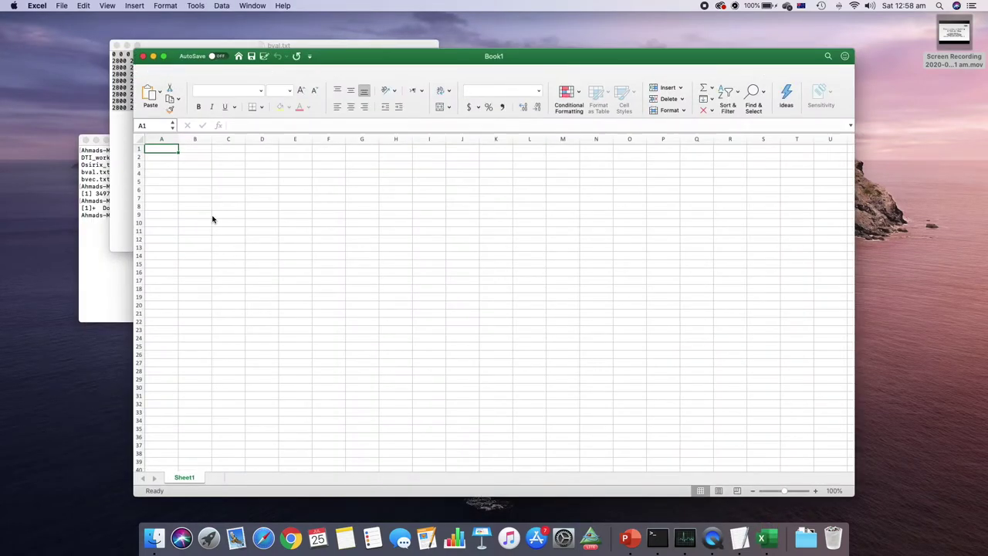
# Try to paste the copied b-values into cell A1, then undo the paste
pyautogui.press('super+v')
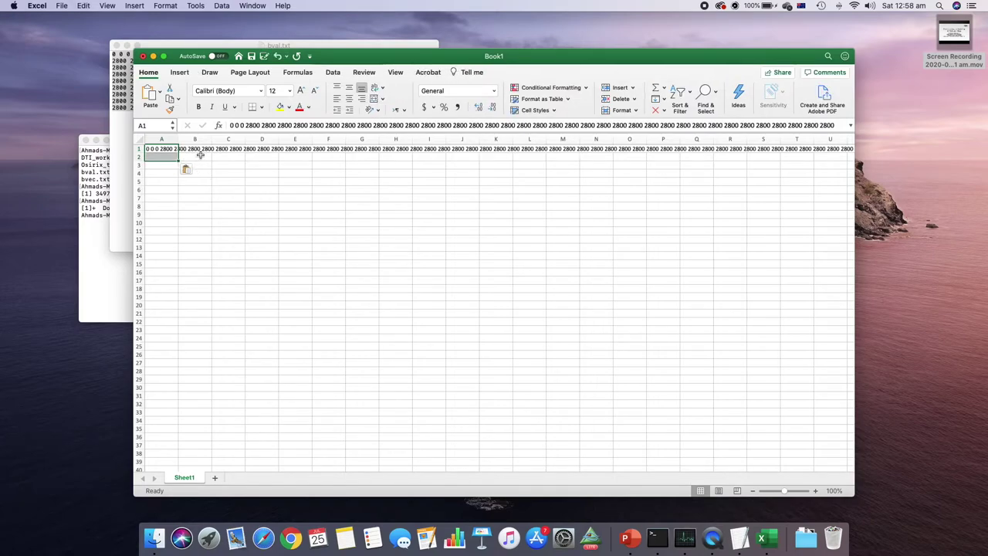
pyautogui.press('super+z')
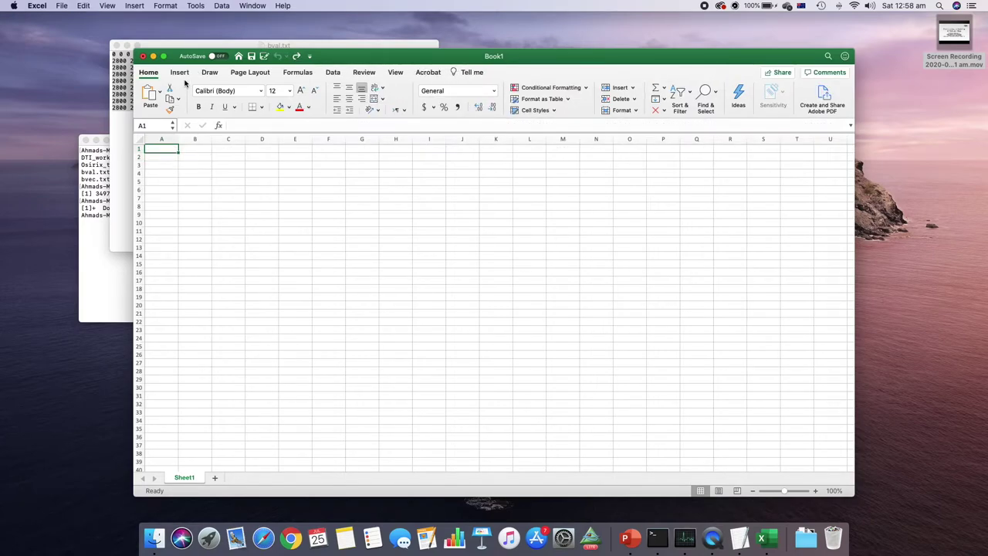
# Switch to bval.txt in TextEdit and set up a find and replace that swaps each space for a comma
pyautogui.click(116, 89)
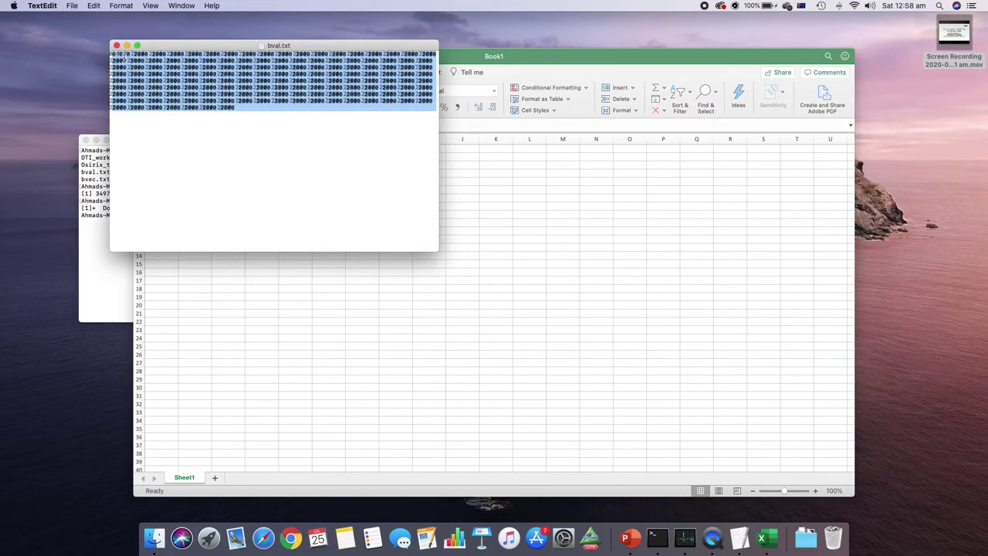
pyautogui.click(132, 101)
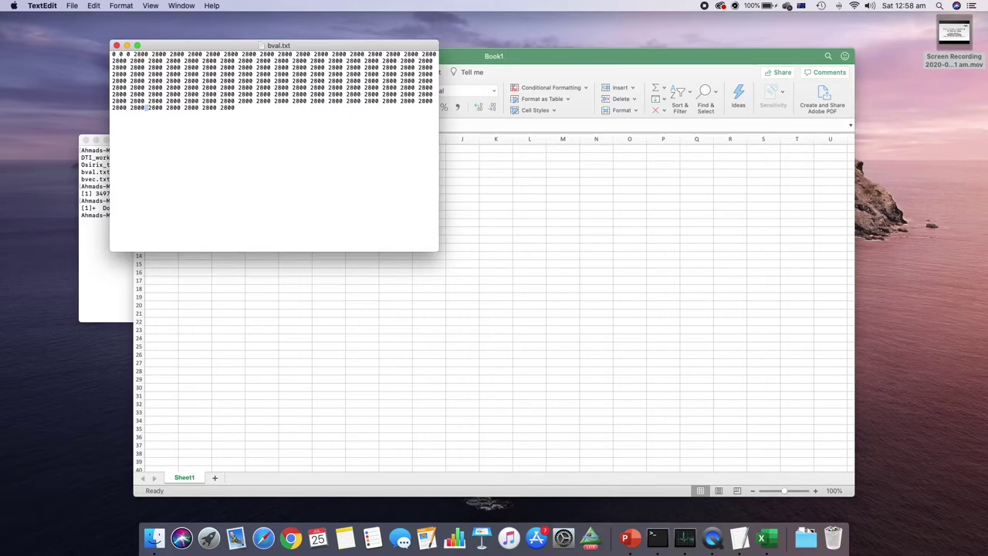
pyautogui.press('super+f')
pyautogui.press('BackSpace')
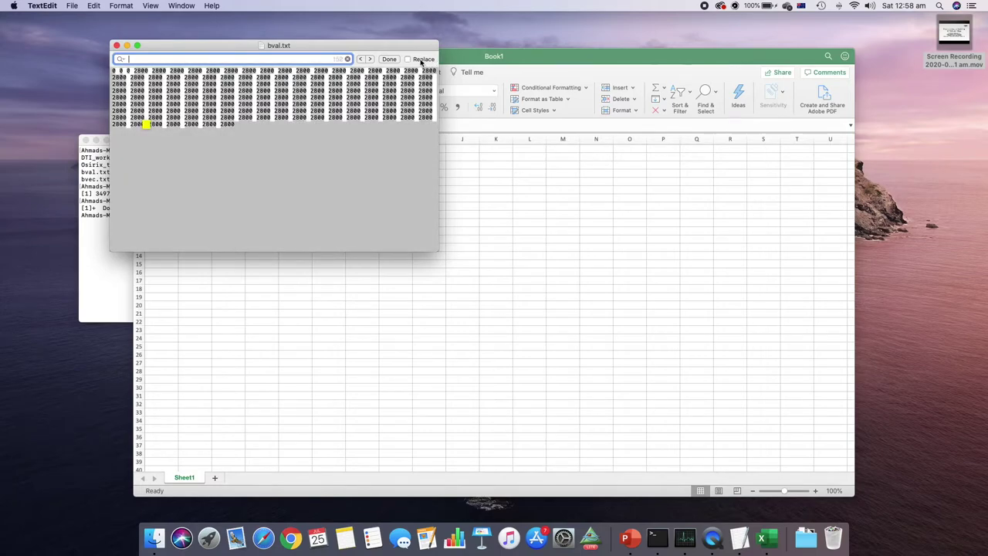
pyautogui.click(408, 59)
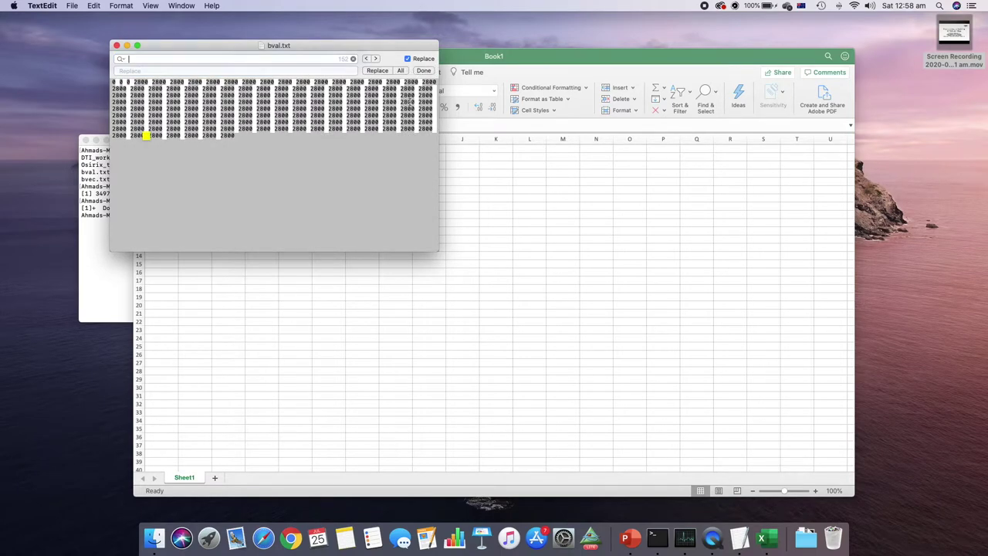
pyautogui.click(146, 71)
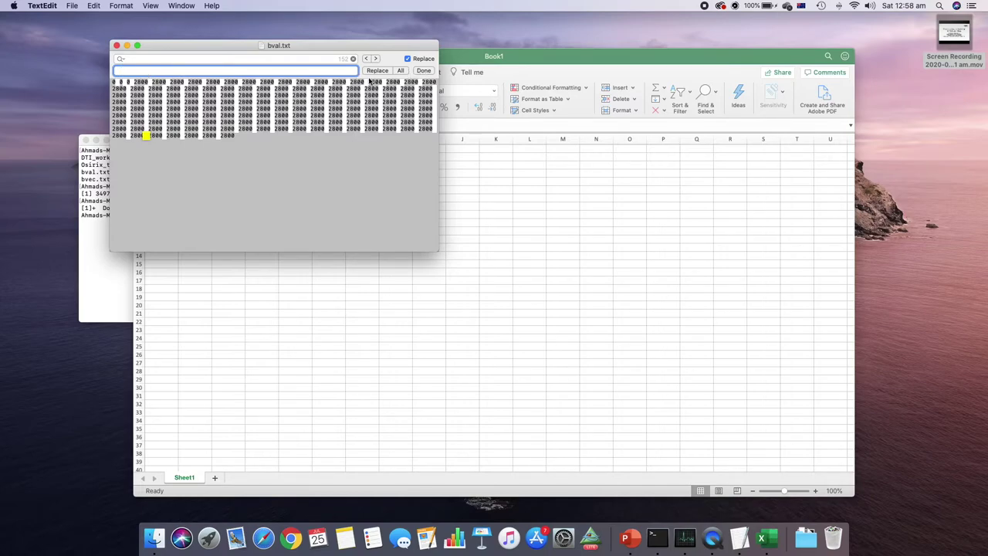
pyautogui.write(',')
# Replace all spaces in bval.txt with commas and save the file
pyautogui.click(424, 70)
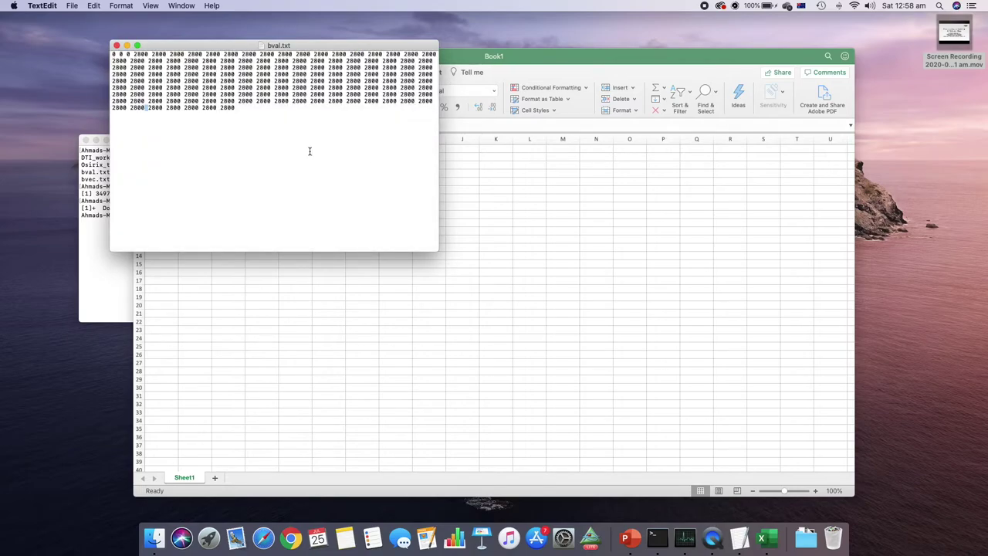
pyautogui.press('super+f')
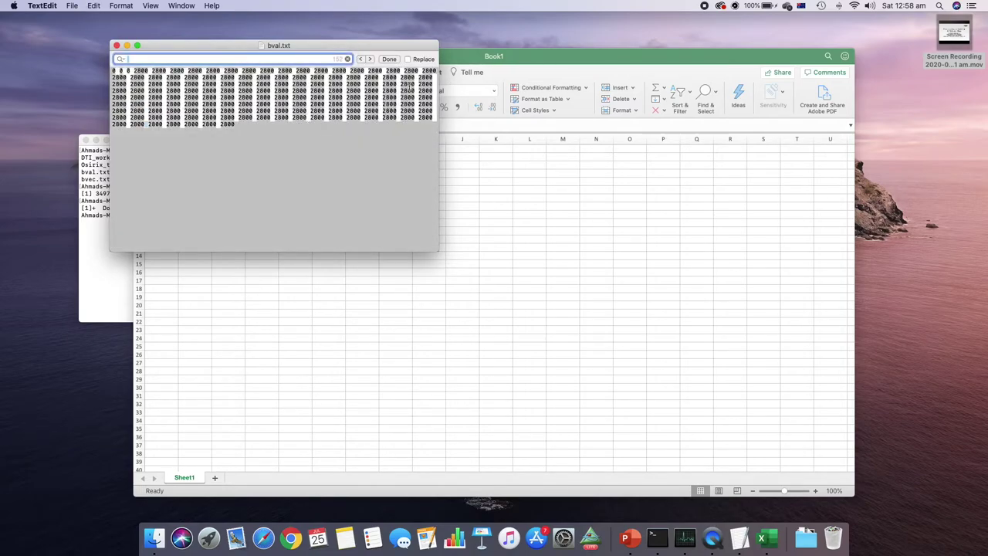
pyautogui.click(407, 59)
pyautogui.click(400, 70)
pyautogui.click(166, 109)
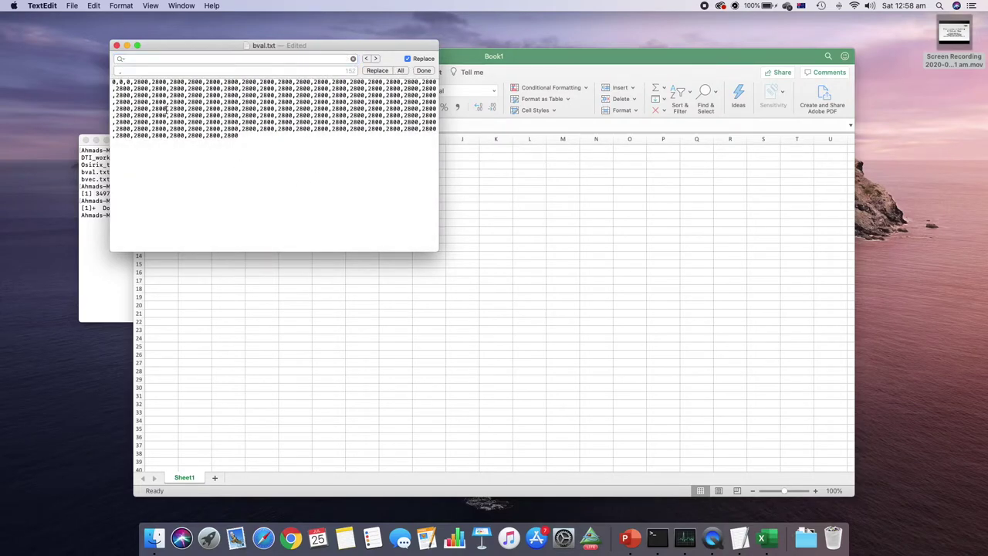
pyautogui.press('super+s')
pyautogui.click(531, 57)
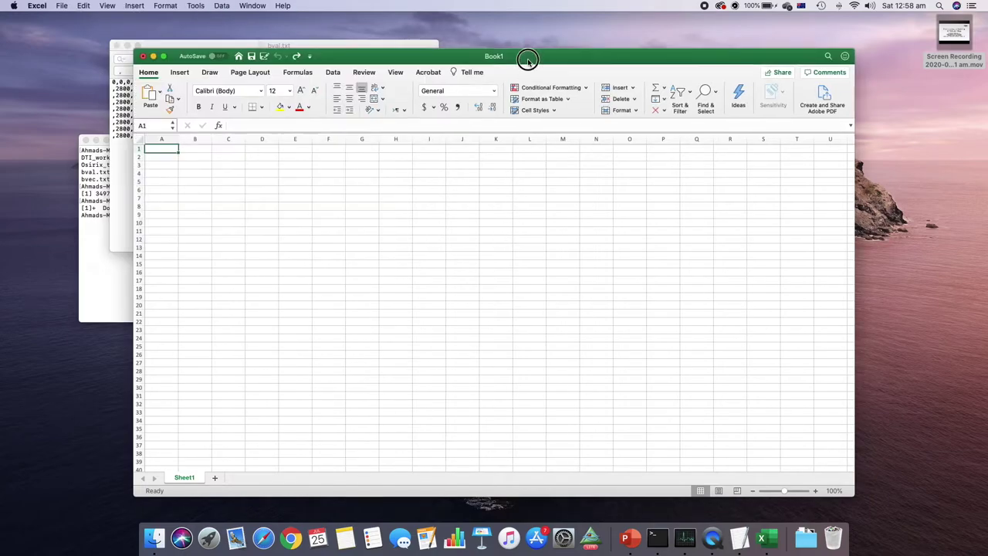
pyautogui.click(69, 17)
pyautogui.click(66, 5)
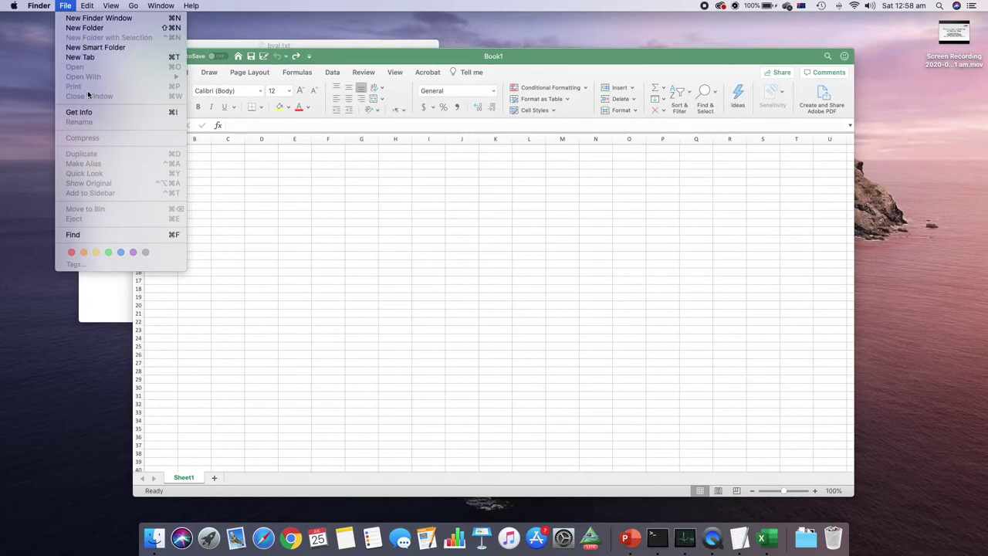
pyautogui.click(66, 5)
# Switch to the blank Excel workbook and start a text file import of bval.txt from the DTI_workshop folder
pyautogui.click(447, 56)
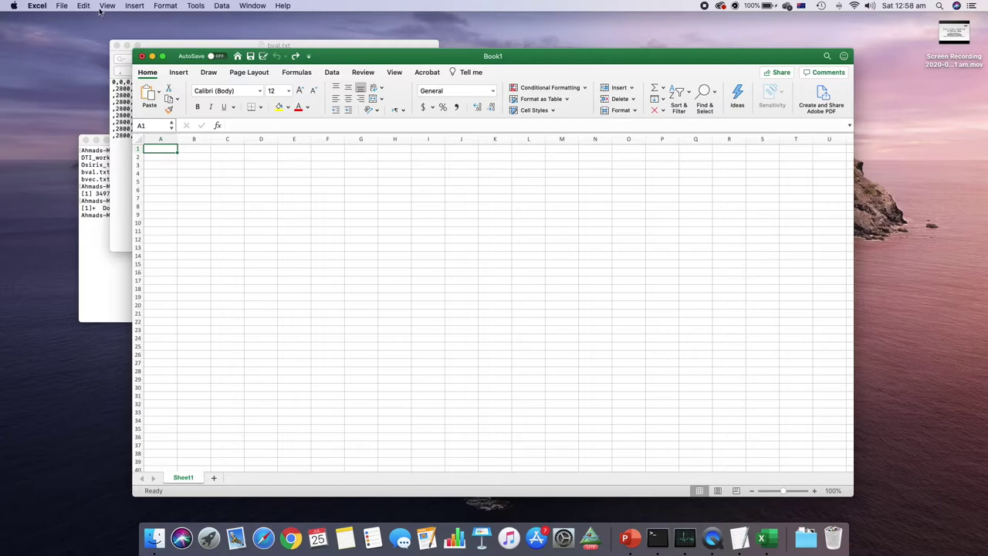
pyautogui.click(61, 5)
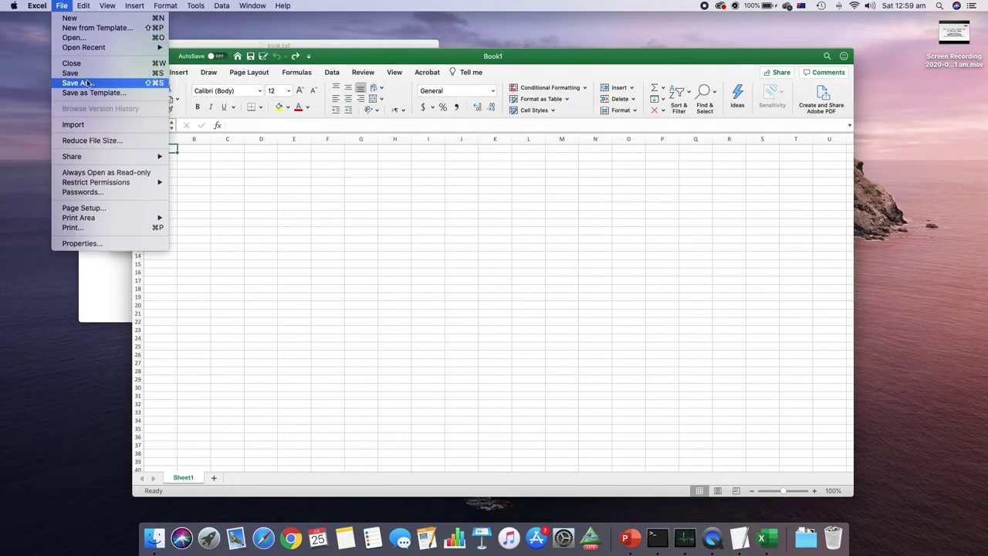
pyautogui.click(91, 124)
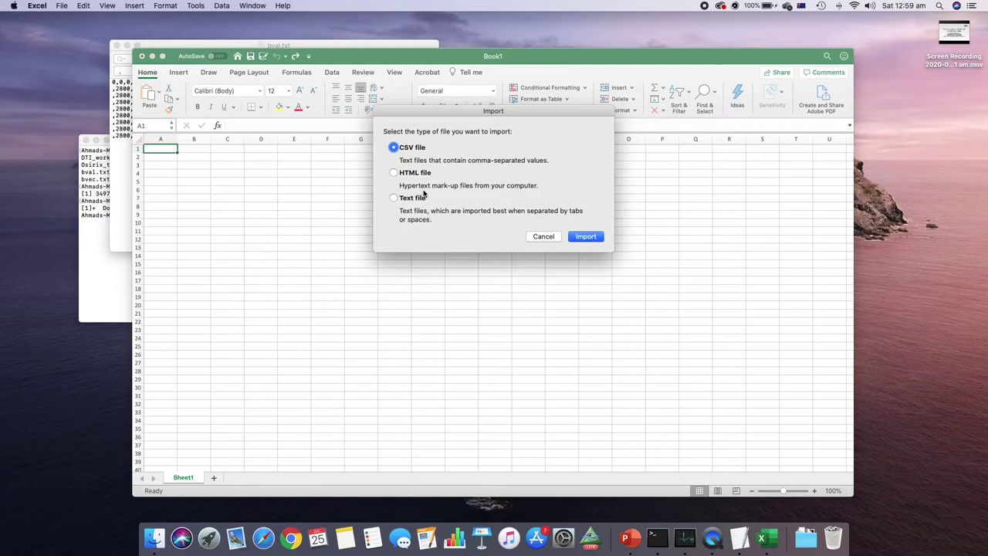
pyautogui.click(393, 198)
pyautogui.press('Return')
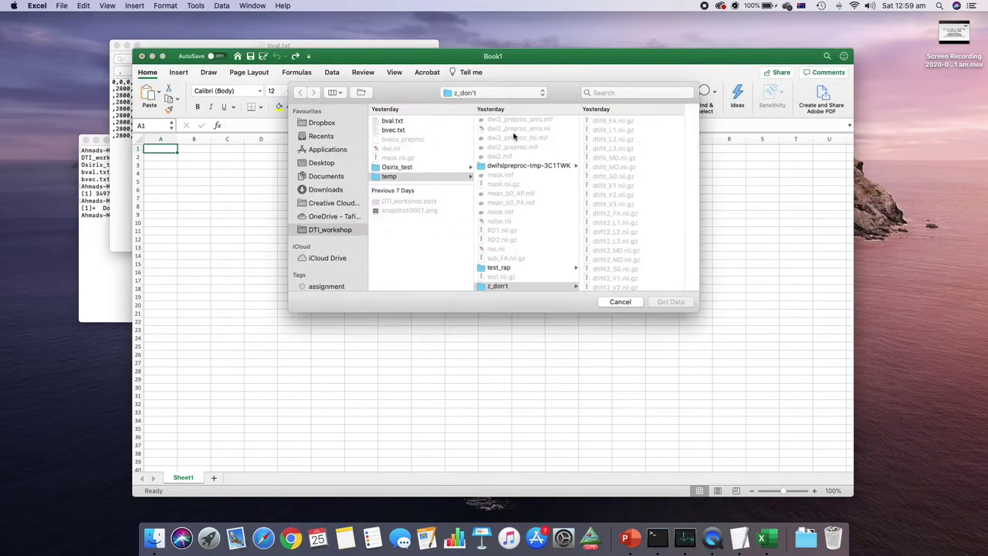
pyautogui.hscroll(1, 572, 211)
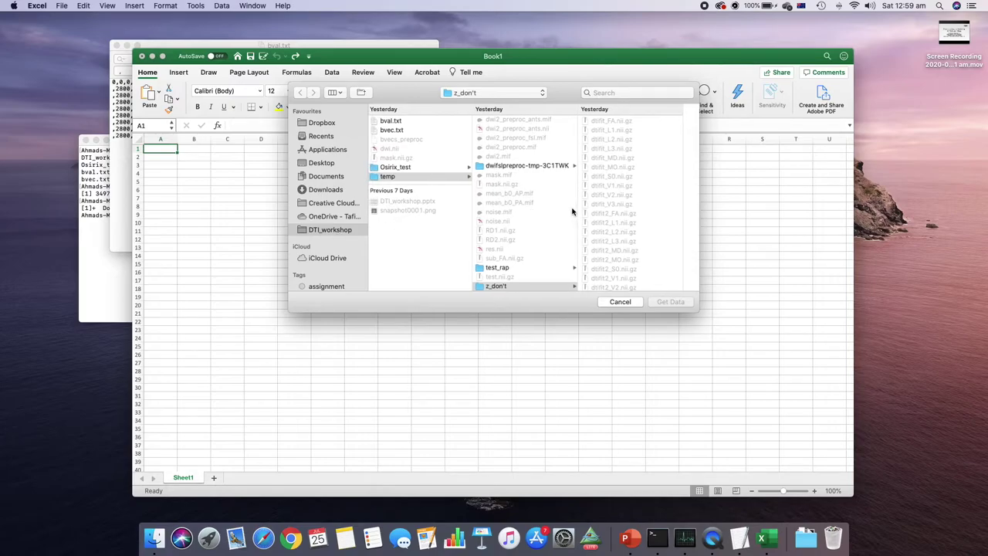
pyautogui.click(393, 122)
pyautogui.click(669, 302)
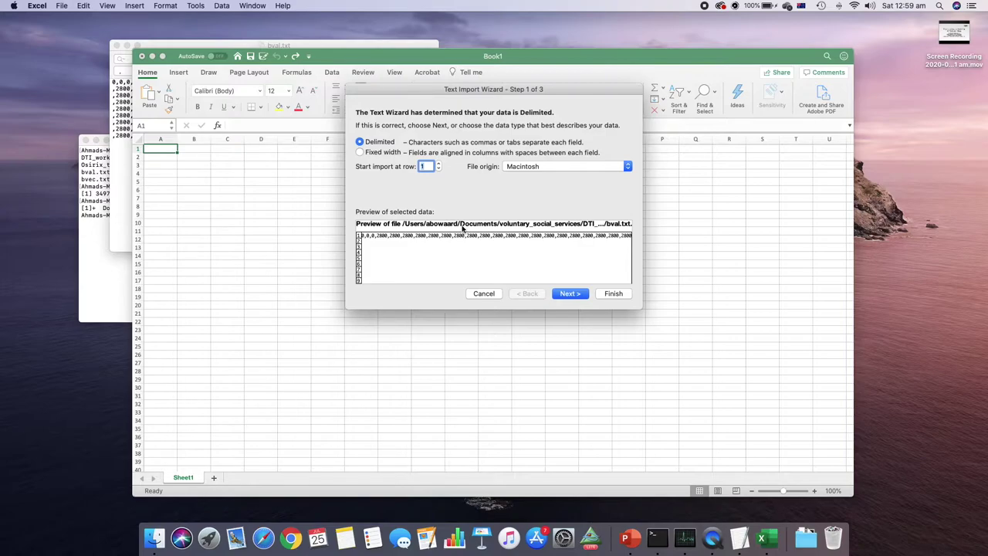
# Import the delimited data with tab and comma as delimiters, placing it at cell A1 of the existing sheet
pyautogui.click(559, 296)
pyautogui.click(376, 163)
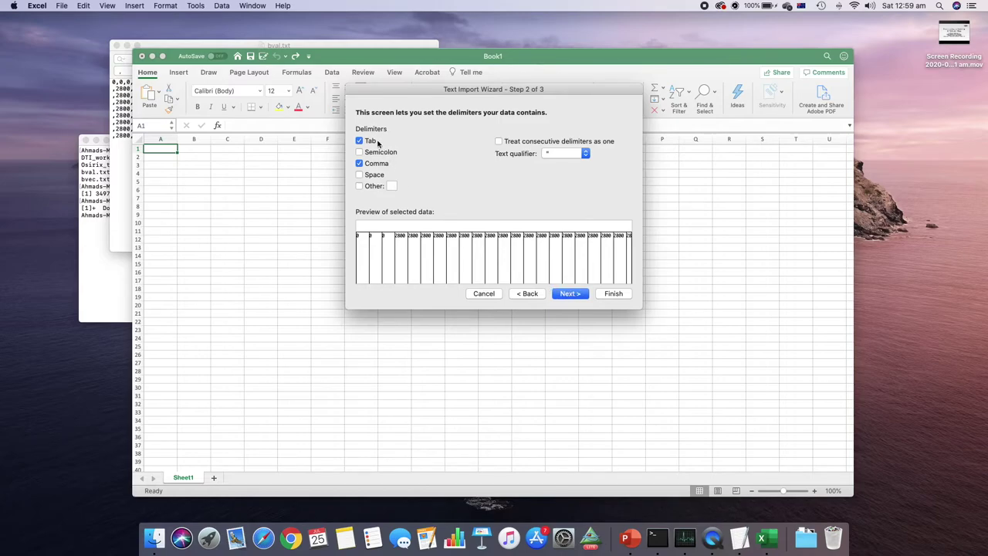
pyautogui.click(570, 294)
pyautogui.click(613, 294)
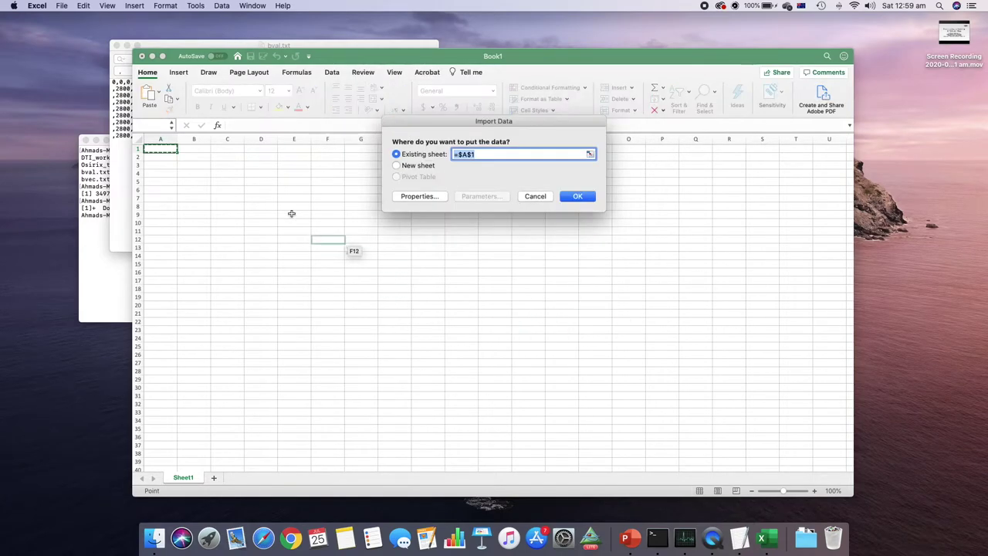
pyautogui.click(573, 196)
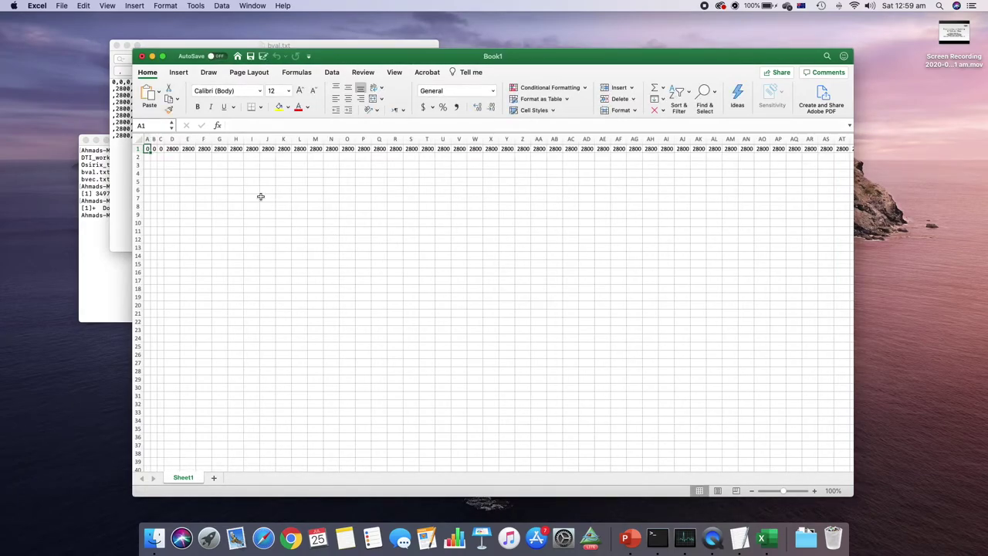
# Check the count of all imported b-values in row 1, and of the 2800 values alone from EW1 back
pyautogui.press('super+shift+Right')
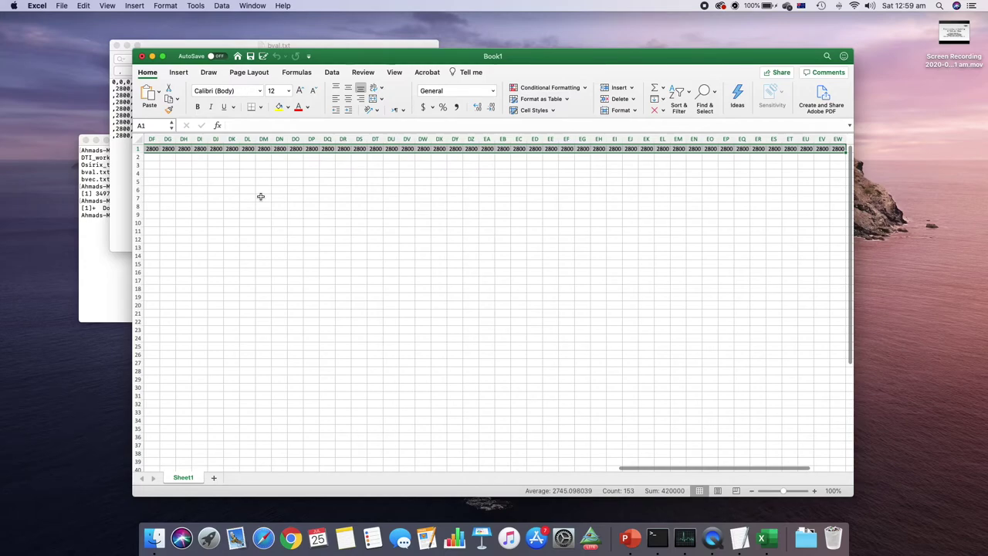
pyautogui.hscroll(3, 671, 185)
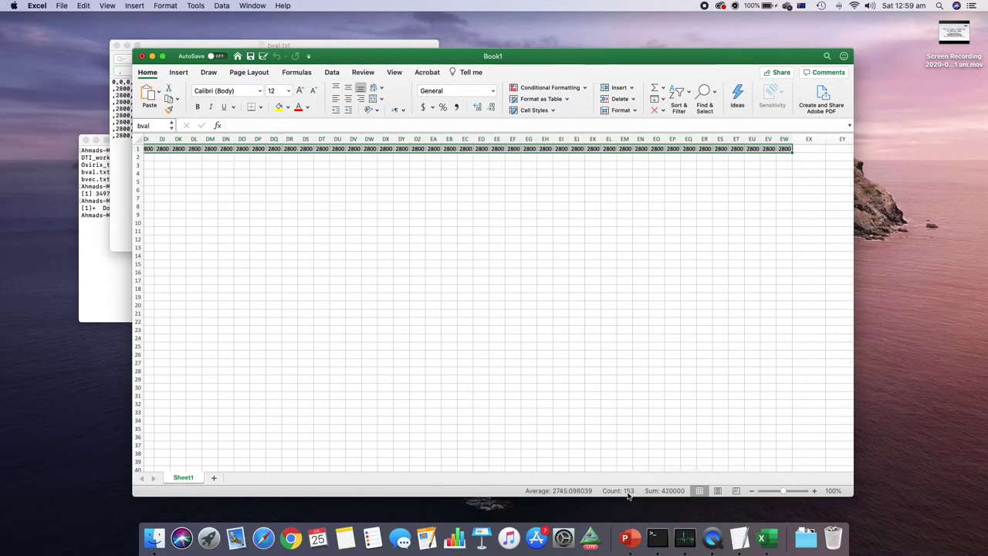
pyautogui.click(784, 149)
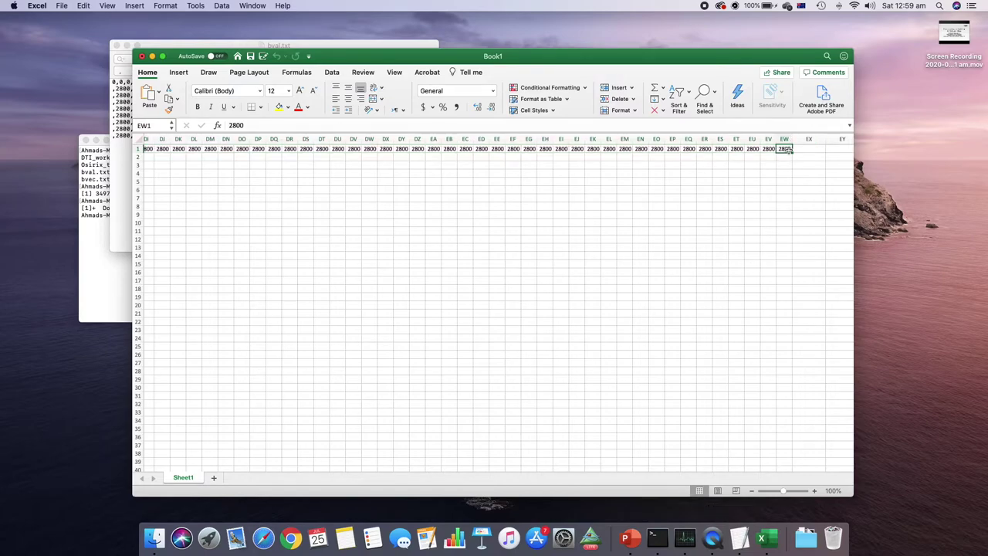
pyautogui.press('super+shift+j')
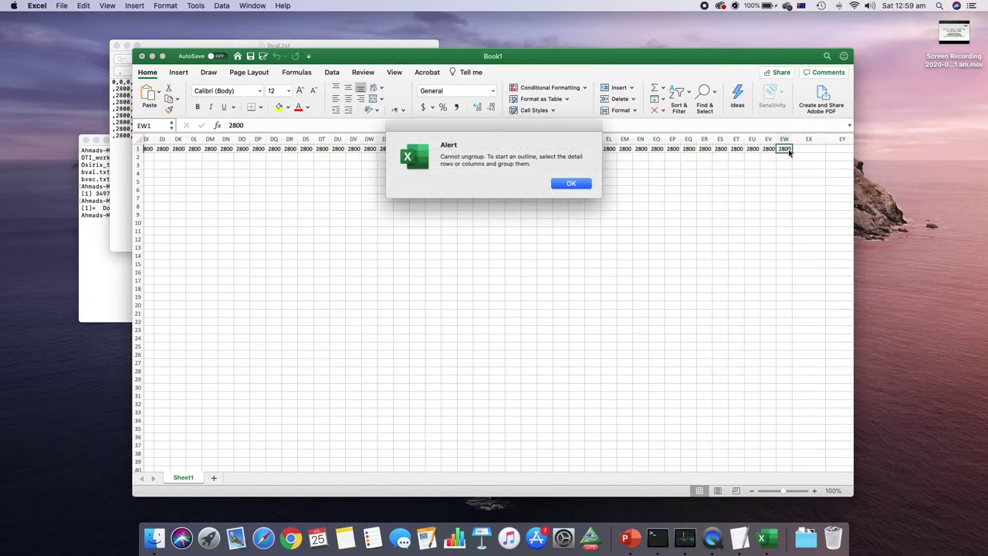
pyautogui.press('Return')
pyautogui.press('super+shift+Left')
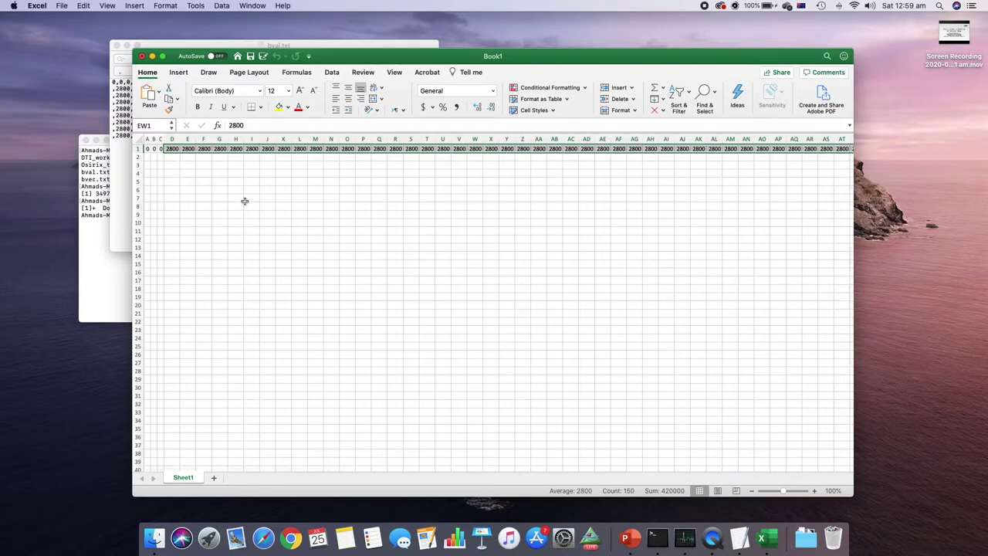
# Switch to bval.txt in TextEdit, restore the spaces between the values, save the file and minimise its window
pyautogui.press('super+Tab')
pyautogui.click(114, 199)
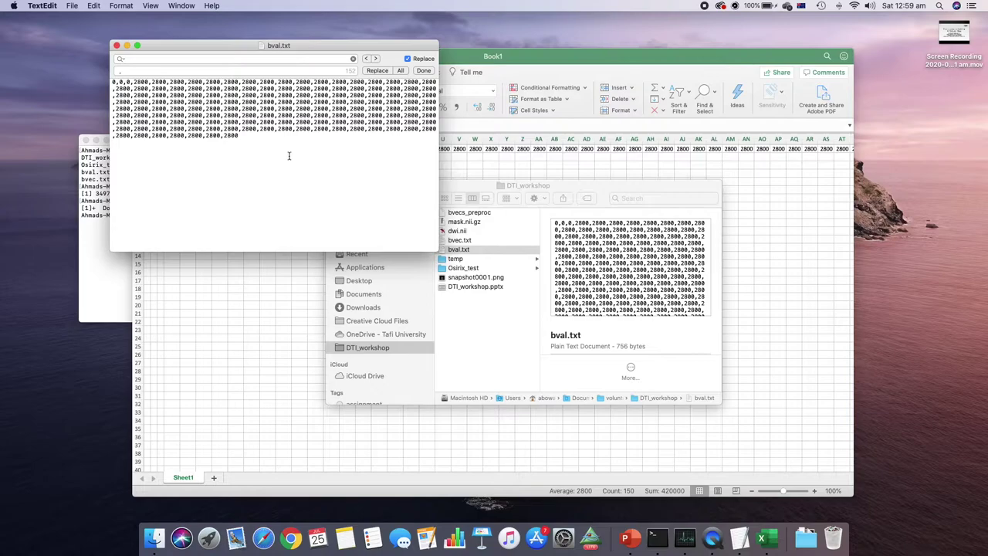
pyautogui.press('Return')
pyautogui.press('super+s')
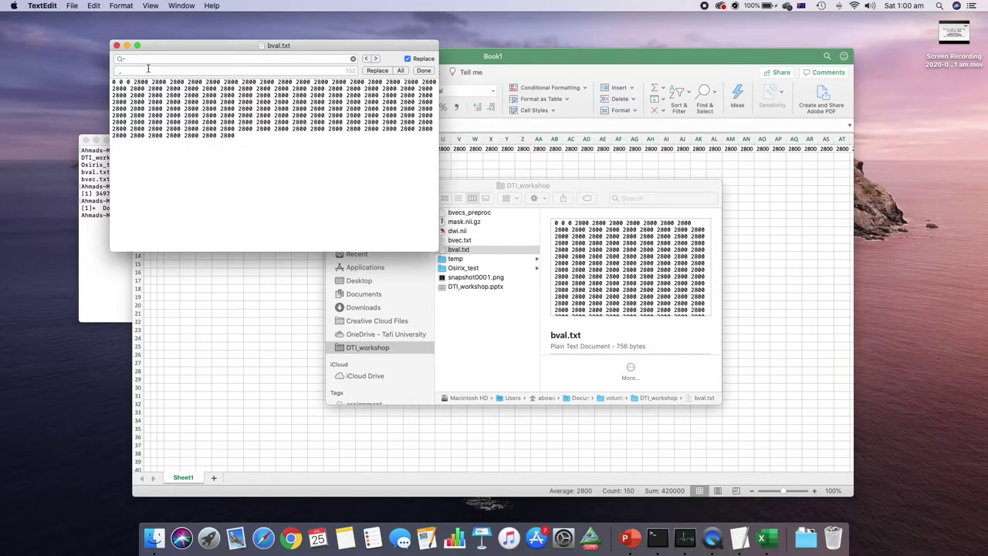
pyautogui.click(127, 46)
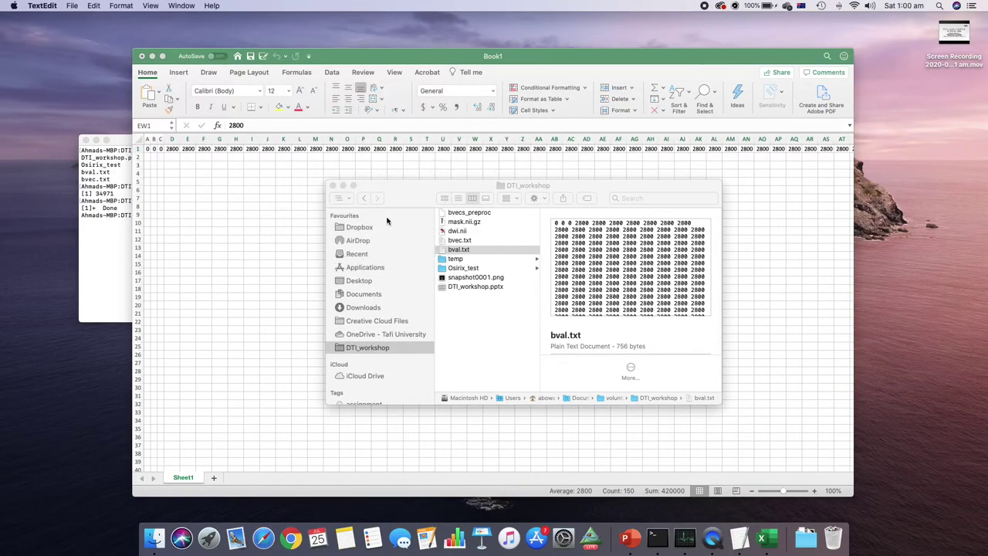
# Open bvec.txt from the DTI_workshop folder in TextEdit, then widen and reposition its window
pyautogui.click(479, 250)
pyautogui.doubleClick(461, 240)
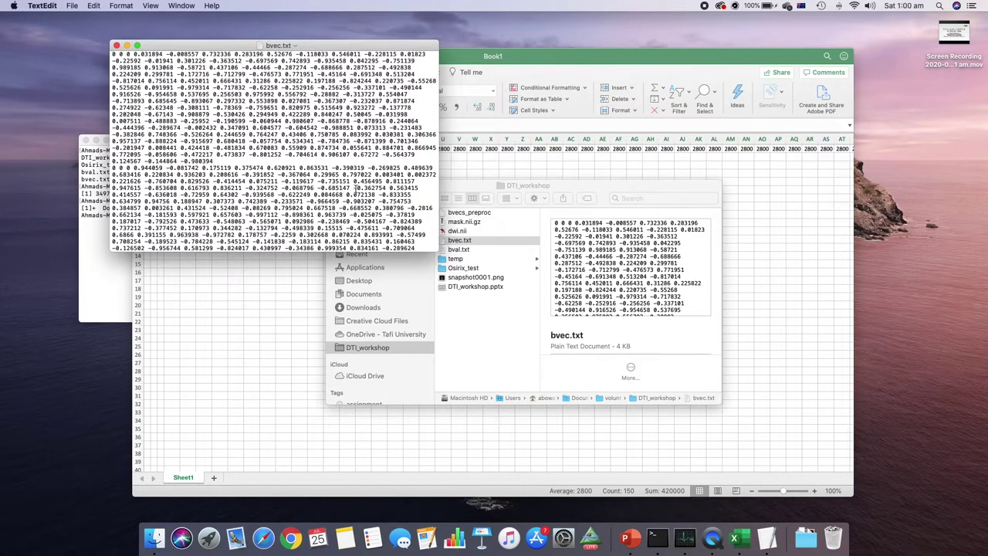
pyautogui.moveTo(438, 122); pyautogui.dragTo(925, 127)
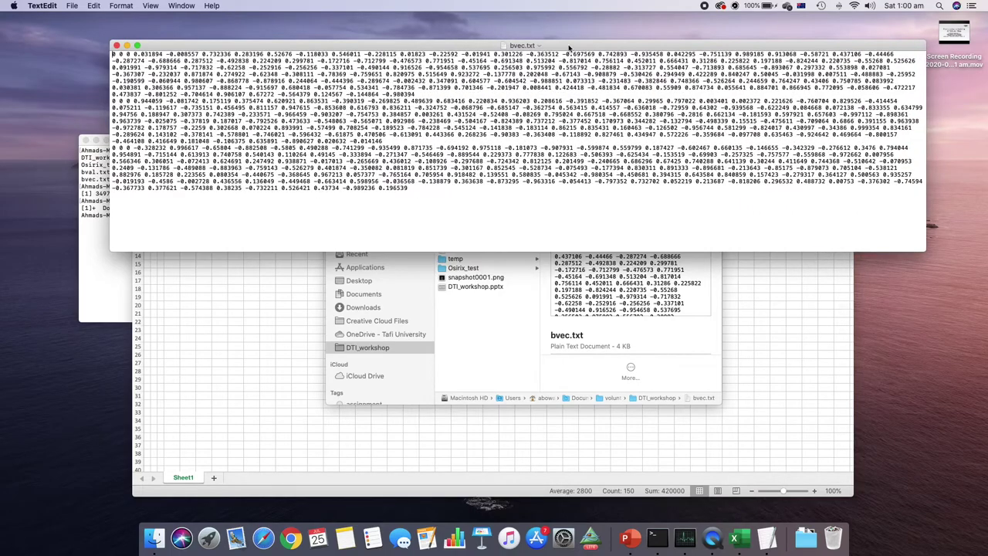
pyautogui.moveTo(562, 48); pyautogui.dragTo(494, 133)
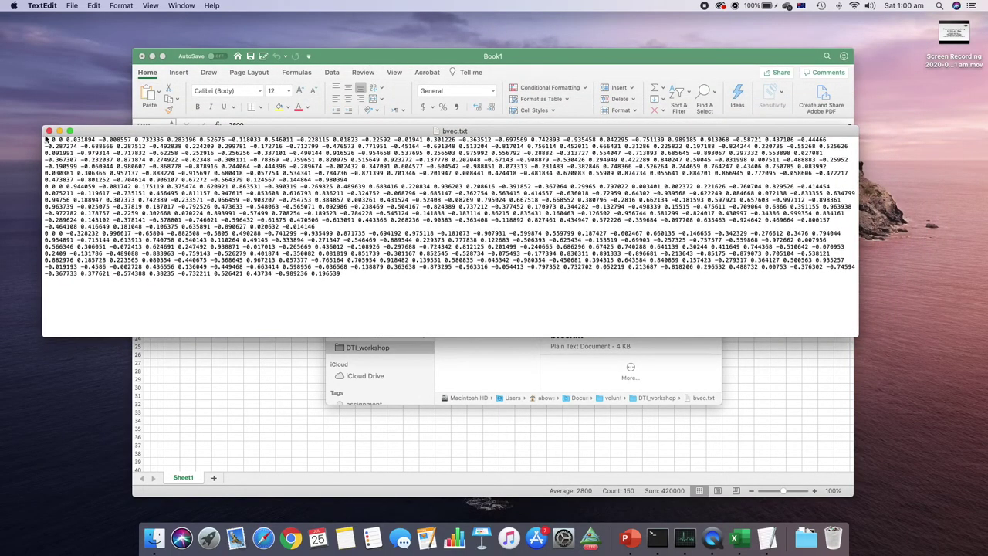
# Examine the three rows of gradient directions in bvec.txt by highlighting each row in turn
pyautogui.moveTo(44, 140); pyautogui.dragTo(361, 183)
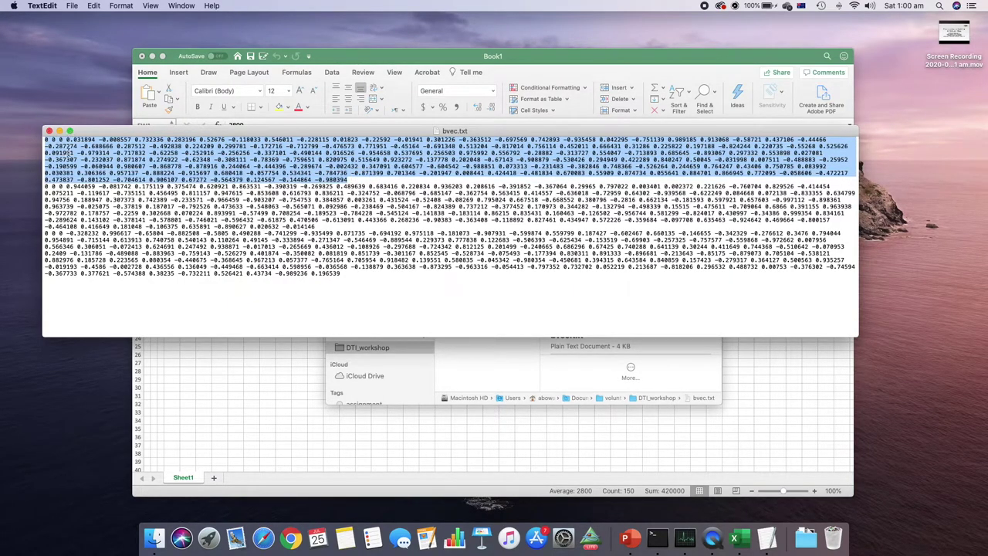
pyautogui.moveTo(44, 185); pyautogui.dragTo(332, 227)
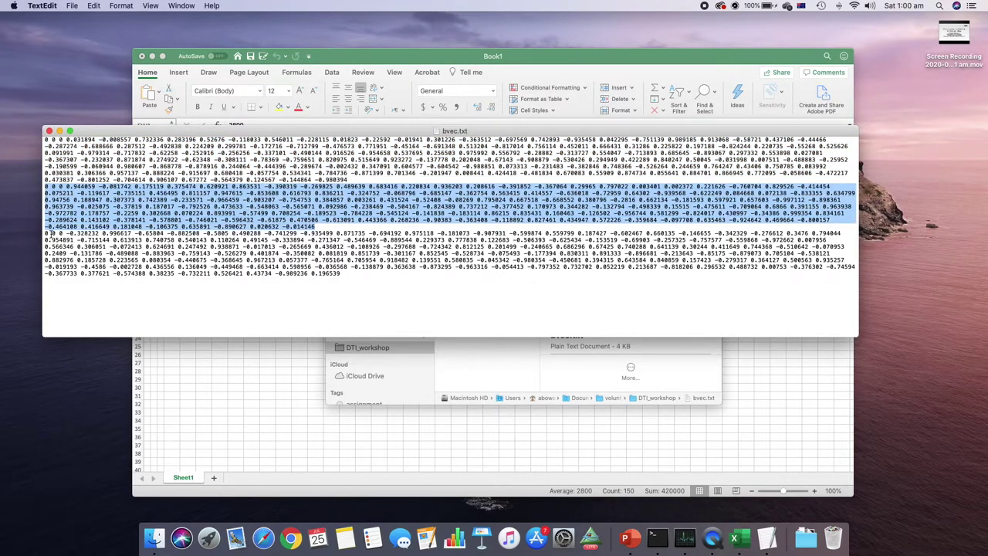
pyautogui.moveTo(44, 233); pyautogui.dragTo(381, 283)
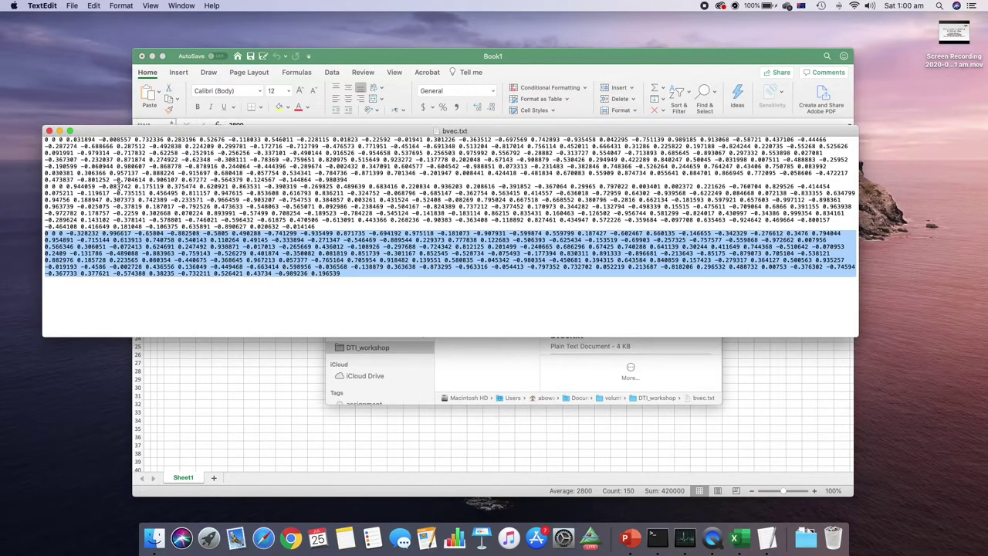
# Switch to the Book1 workbook in Excel and close it without saving the changes
pyautogui.click(284, 392)
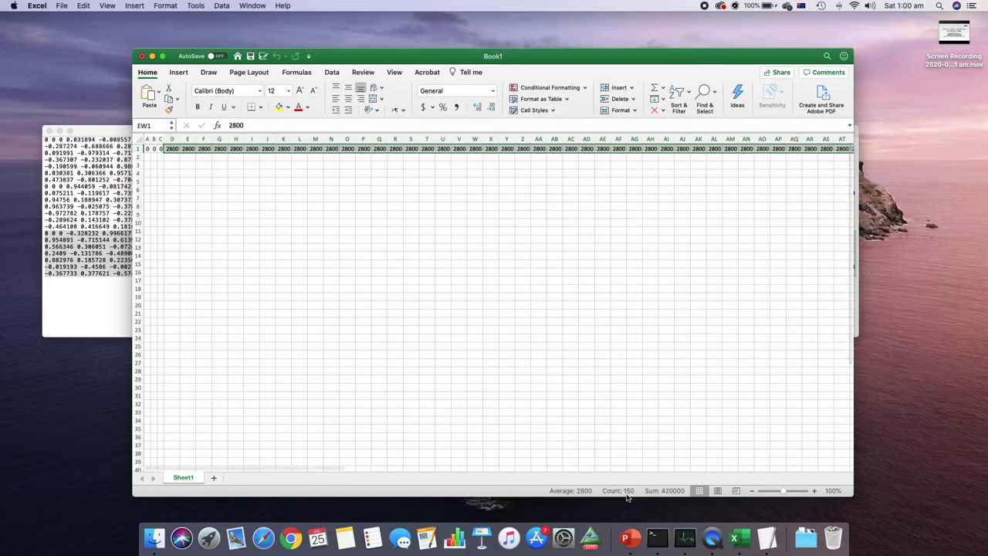
pyautogui.click(142, 55)
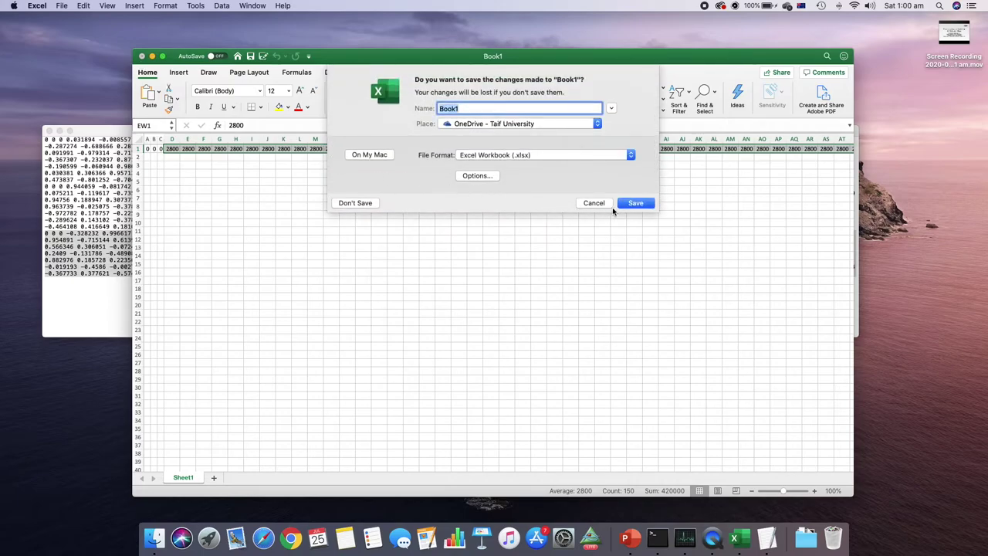
pyautogui.click(356, 203)
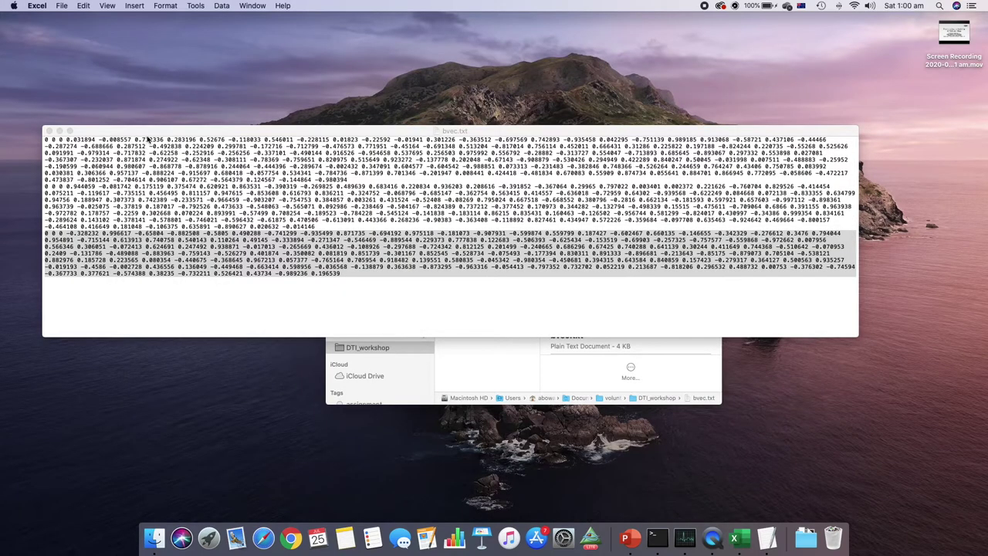
# Return to bvec.txt in TextEdit, reposition its window, then close the file and quit TextEdit
pyautogui.click(150, 131)
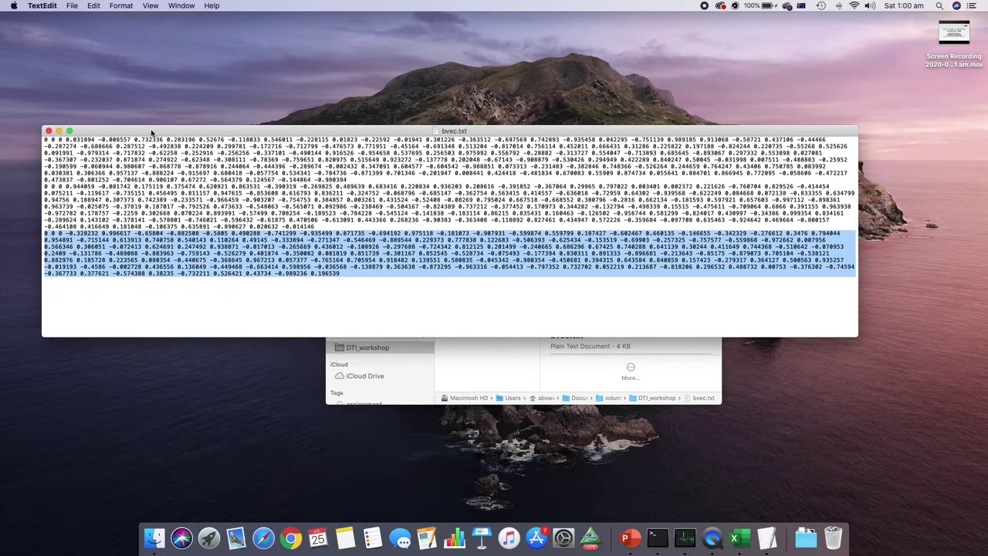
pyautogui.moveTo(143, 132); pyautogui.dragTo(176, 127)
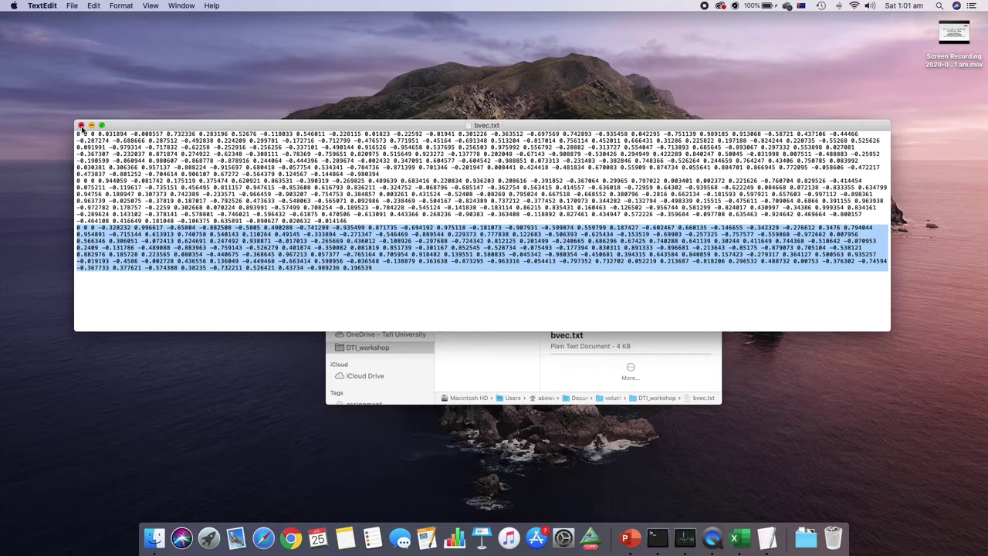
pyautogui.click(81, 125)
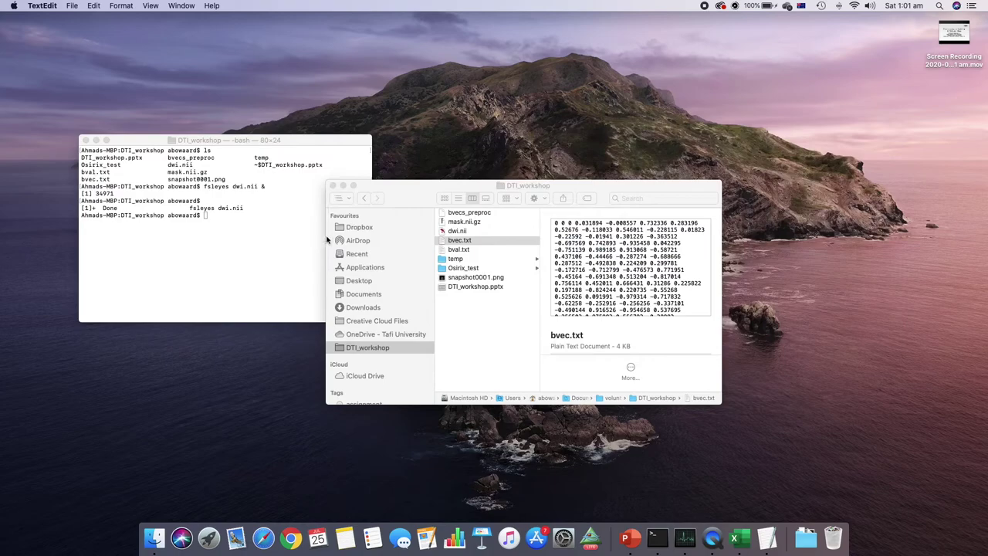
pyautogui.press('cmd+q')
# Preview bval.txt and bvec.txt in the DTI_workshop folder in Finder, then select dwi.nii
pyautogui.click(468, 250)
pyautogui.click(468, 240)
pyautogui.click(469, 249)
pyautogui.click(469, 241)
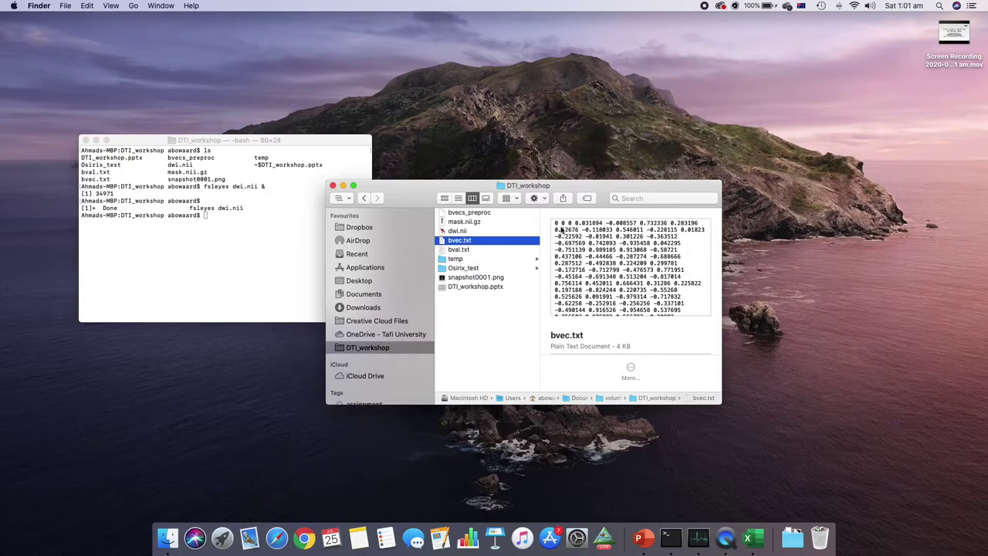
pyautogui.click(458, 231)
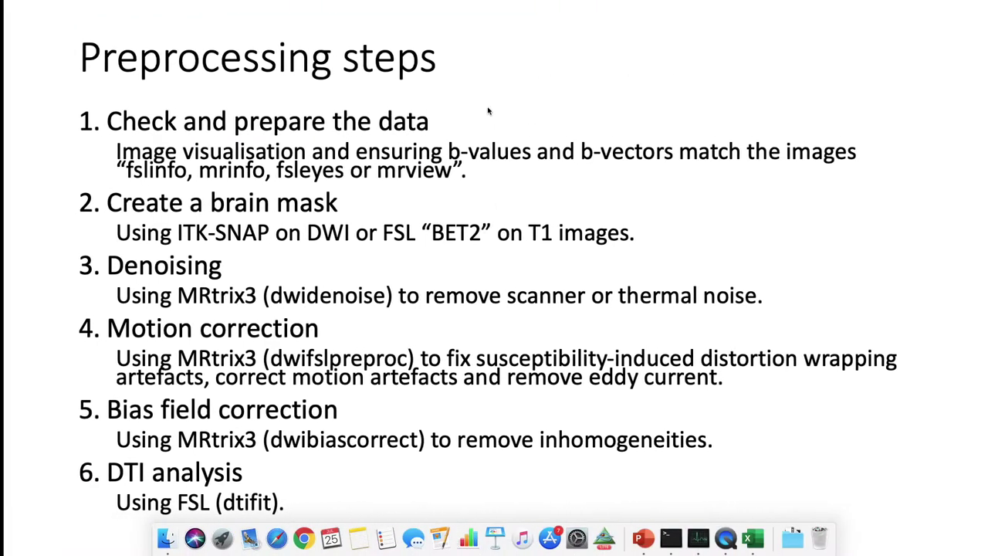
# Review the "Preparing the data" slide, go forward to the "Preprocessing steps" slide, and return to the desktop
pyautogui.press('Left')
pyautogui.press('Left')
pyautogui.press('Left')
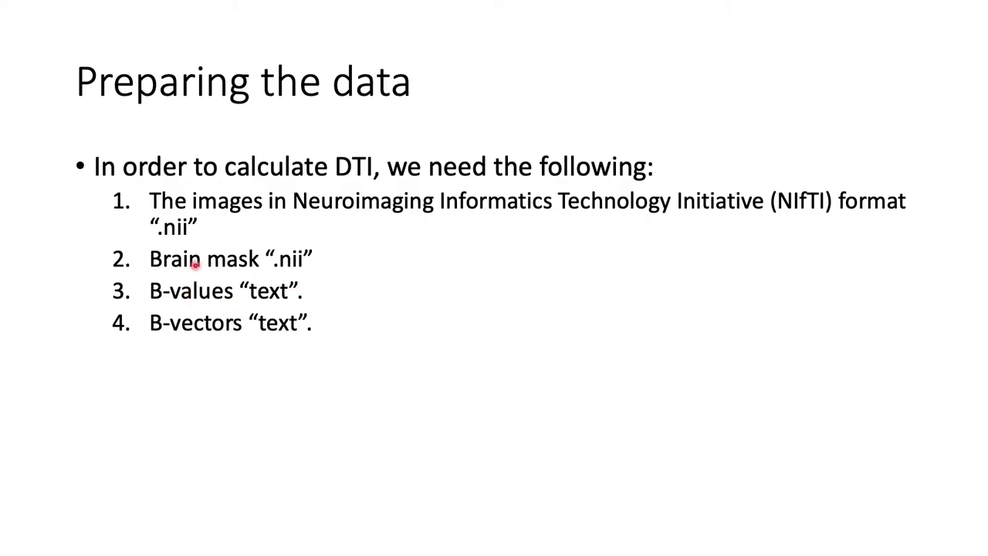
pyautogui.press('Right')
pyautogui.press('Right')
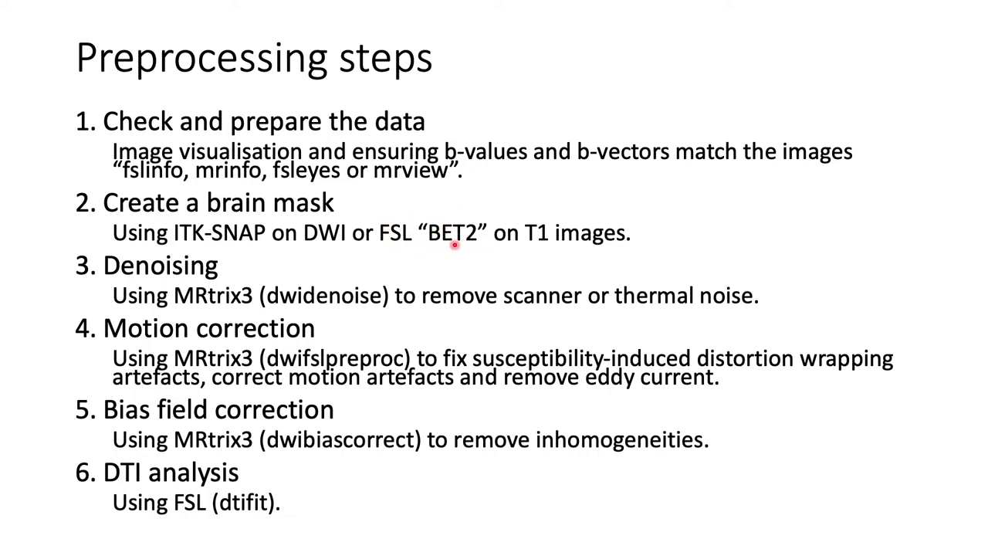
pyautogui.hotkey('ctrl', 'Left')
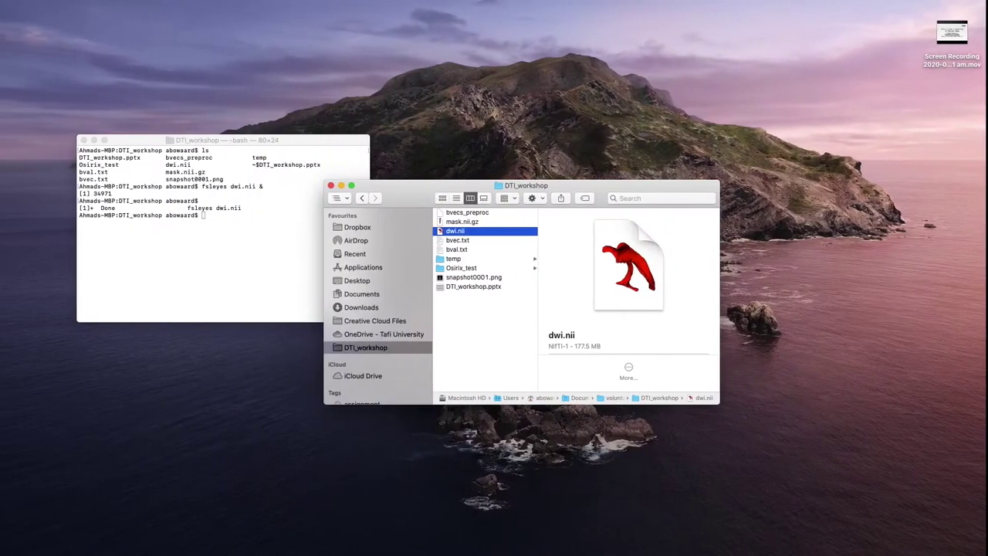
# Switch to Terminal, launch FSL in the background with "fsl &", and open its BET brain extraction tool, repositioning both windows
pyautogui.press('super+Tab')
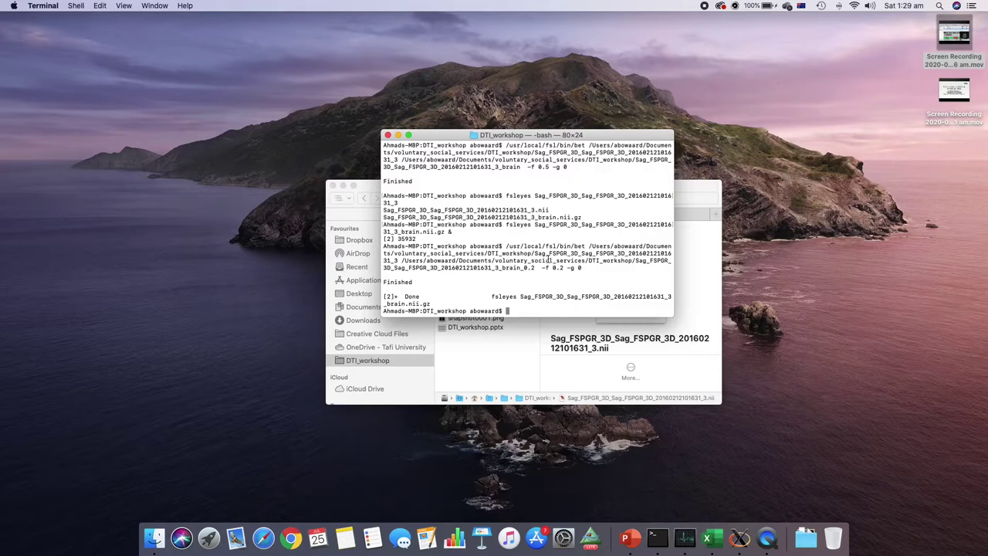
pyautogui.write('fsl &')
pyautogui.press('Return')
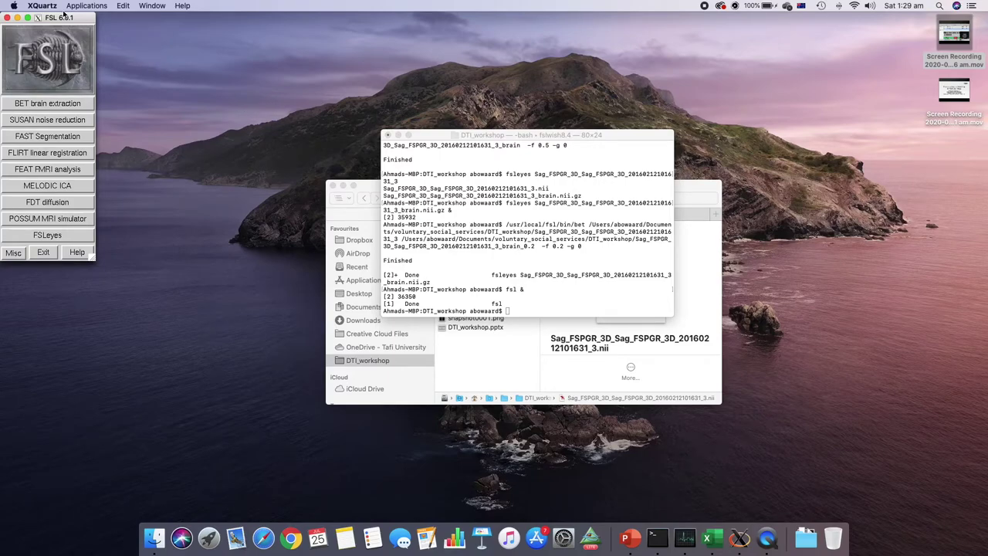
pyautogui.moveTo(64, 17); pyautogui.dragTo(125, 30)
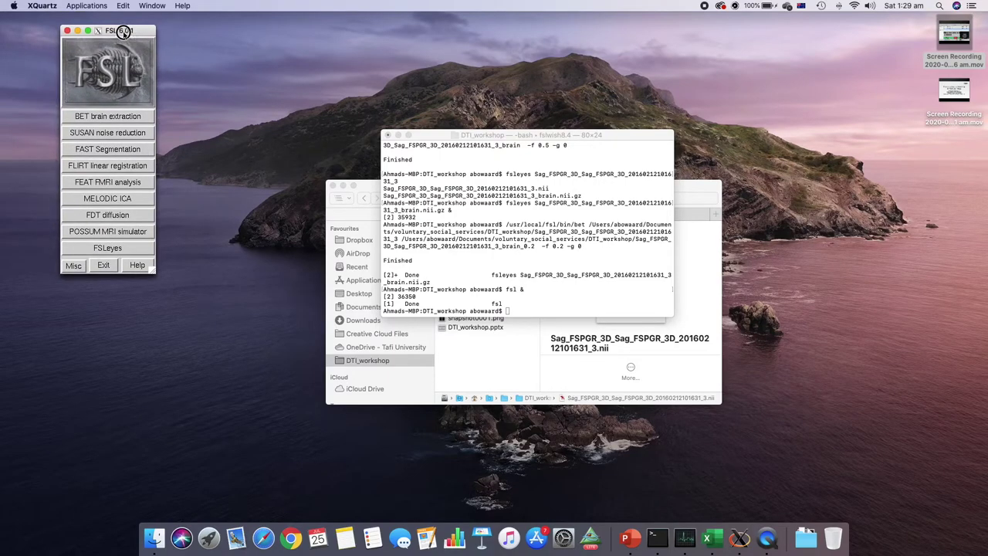
pyautogui.click(101, 119)
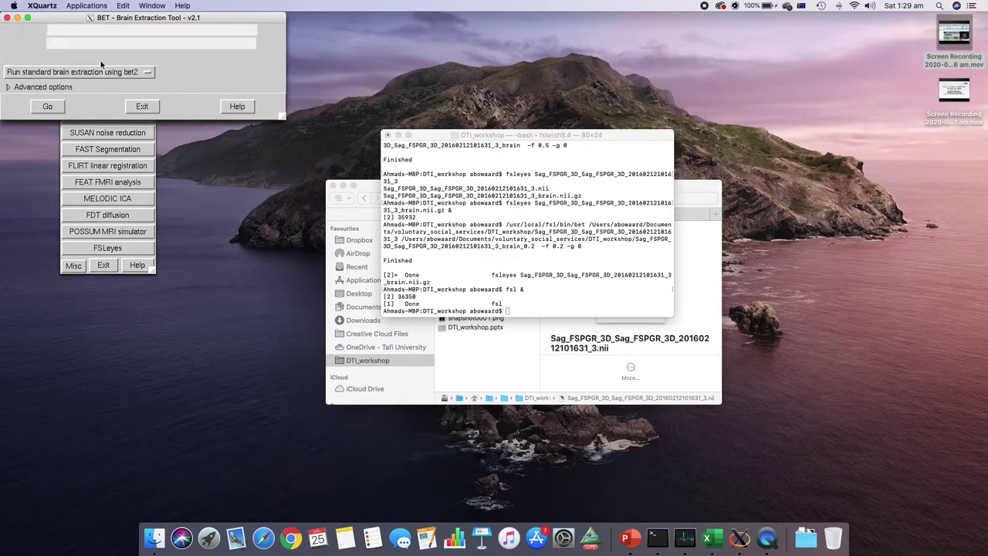
pyautogui.moveTo(109, 17); pyautogui.dragTo(343, 56)
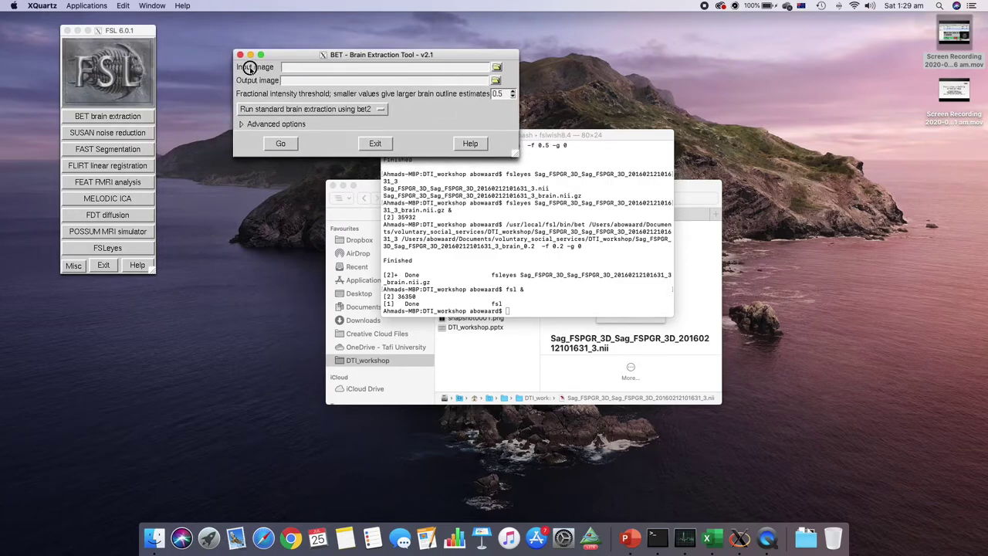
pyautogui.click(497, 67)
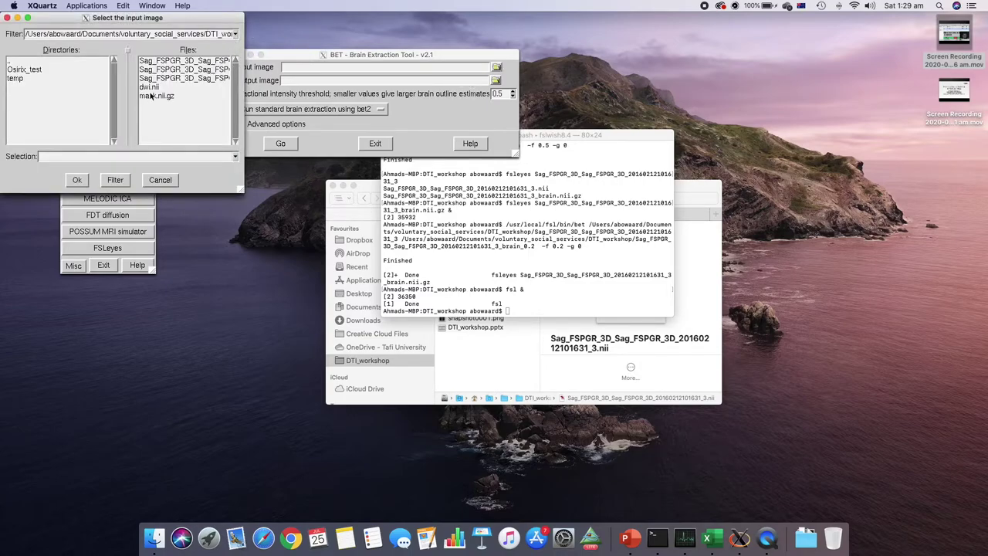
pyautogui.click(206, 68)
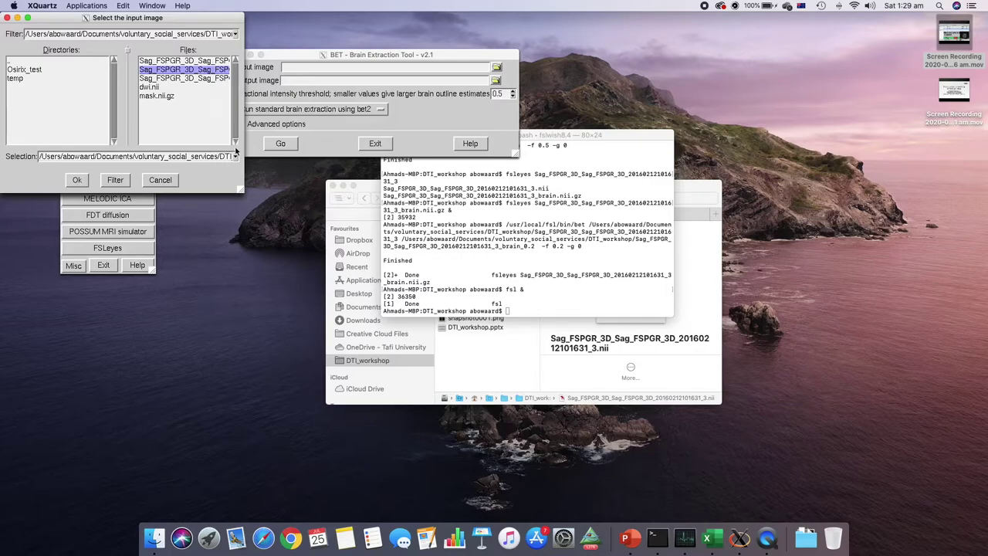
pyautogui.moveTo(184, 155); pyautogui.dragTo(379, 165)
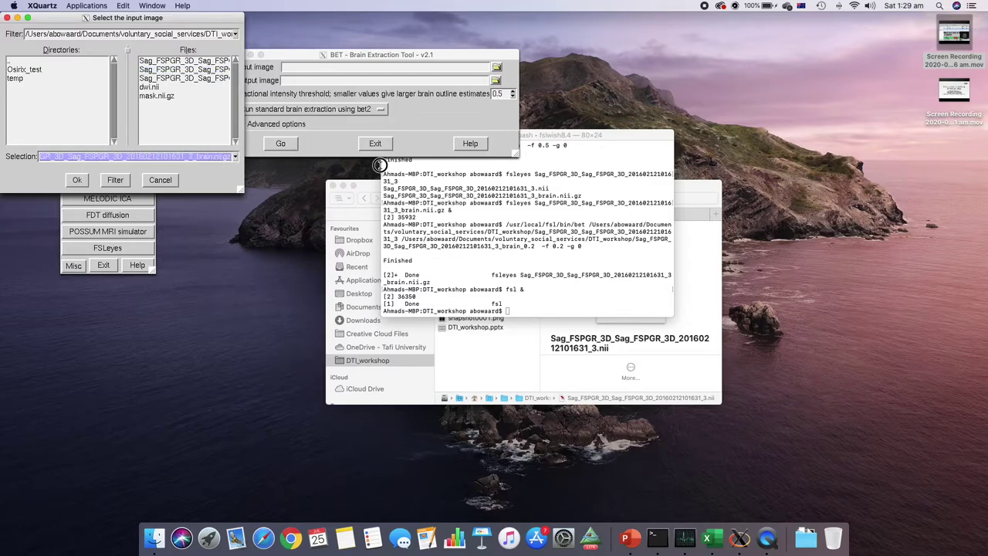
pyautogui.click(202, 62)
pyautogui.moveTo(206, 157); pyautogui.dragTo(378, 166)
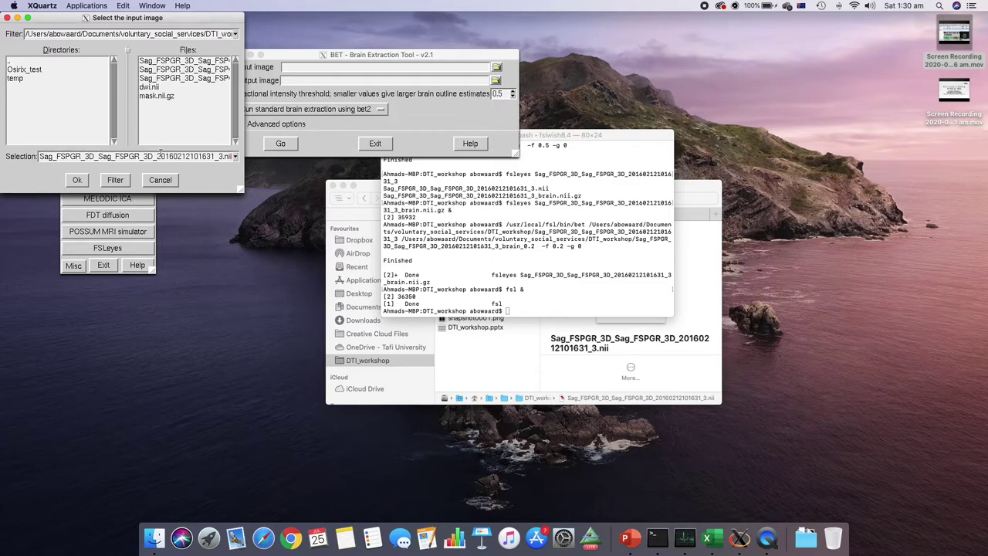
pyautogui.click(76, 181)
# Append "_mask_" to the end of the BET output image name
pyautogui.moveTo(485, 80); pyautogui.dragTo(684, 88)
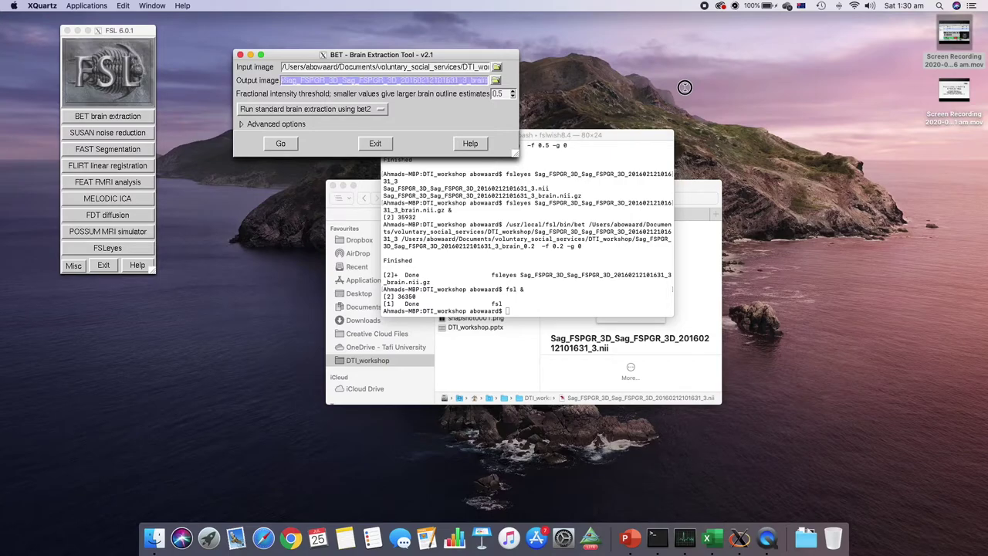
pyautogui.click(478, 80)
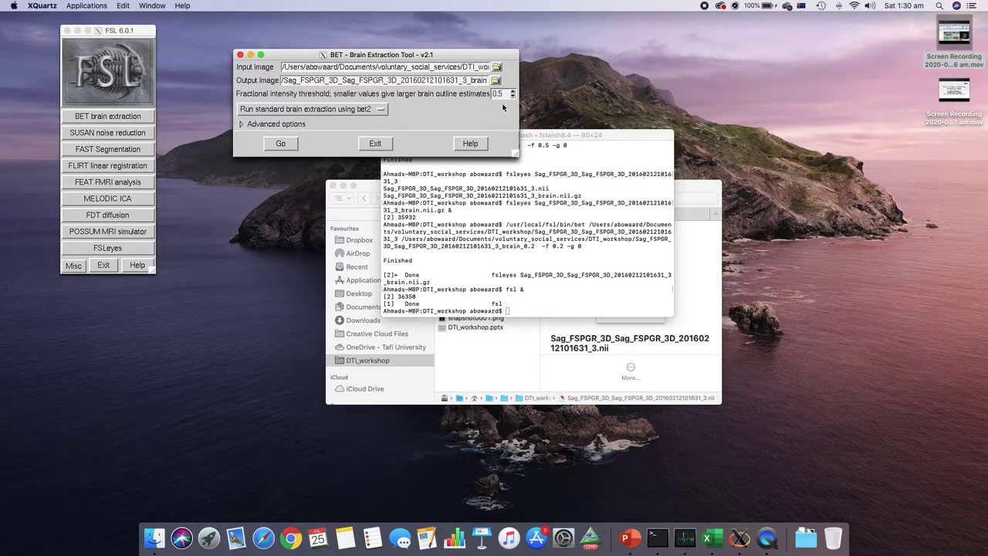
pyautogui.write('_mask')
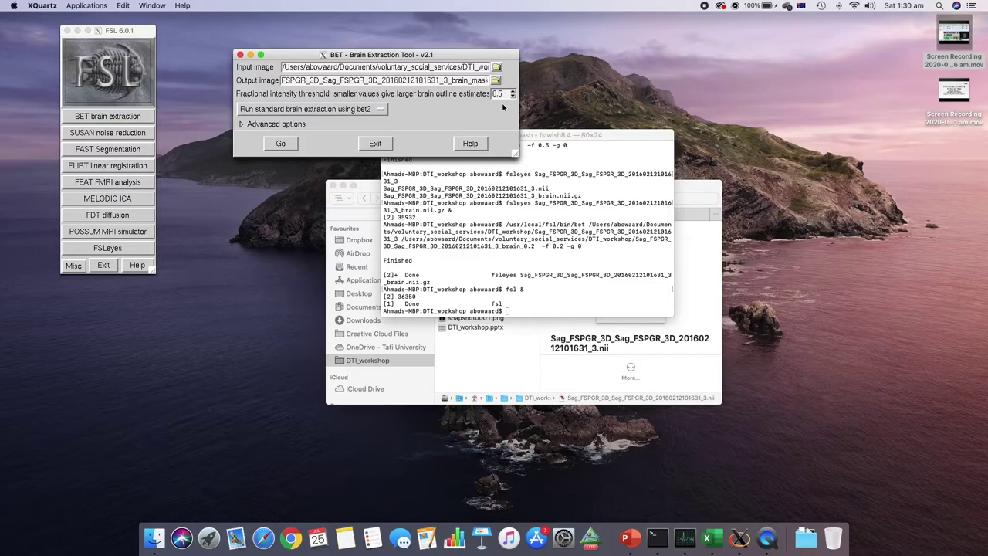
pyautogui.write('_')
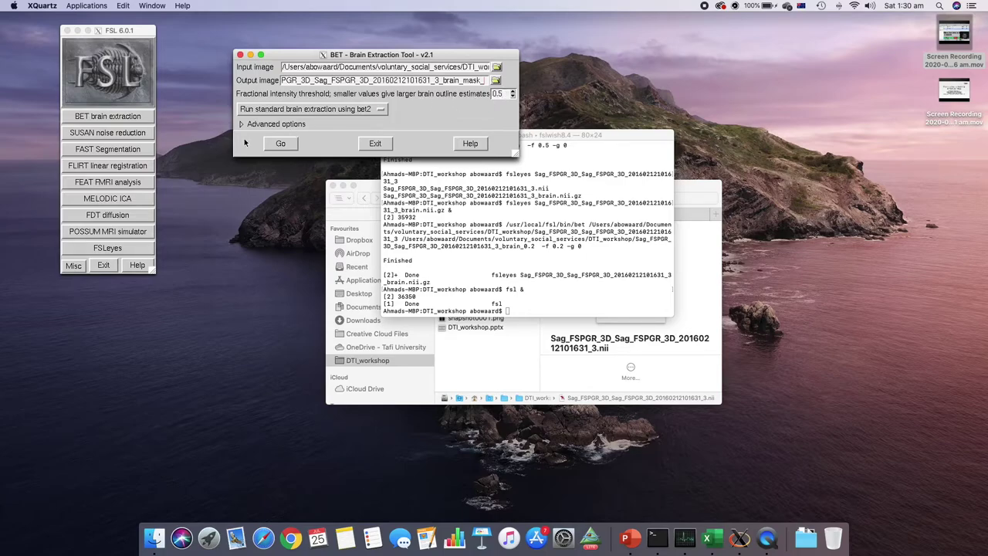
# Keep standard brain extraction using bet2 and enable the binary brain mask output in the advanced options
pyautogui.click(263, 111)
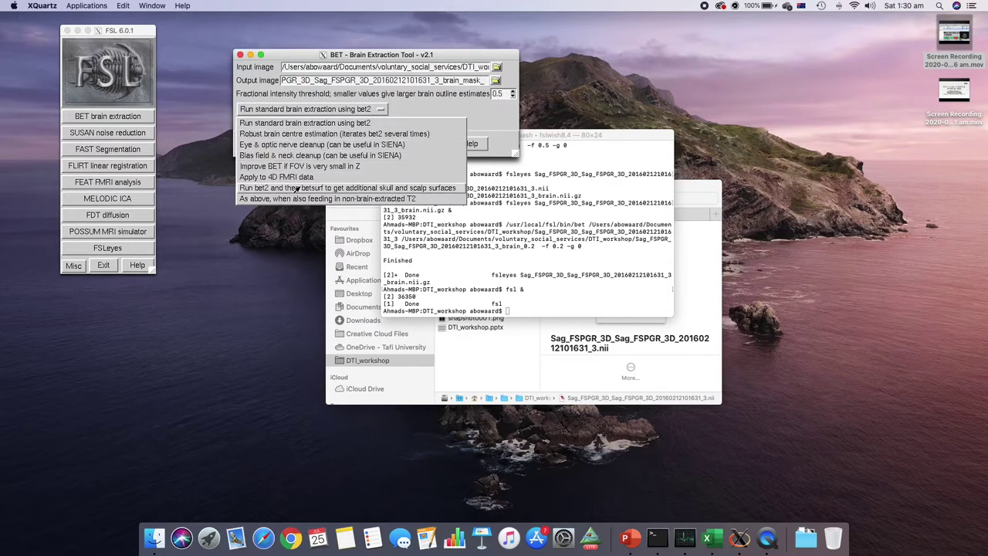
pyautogui.click(356, 124)
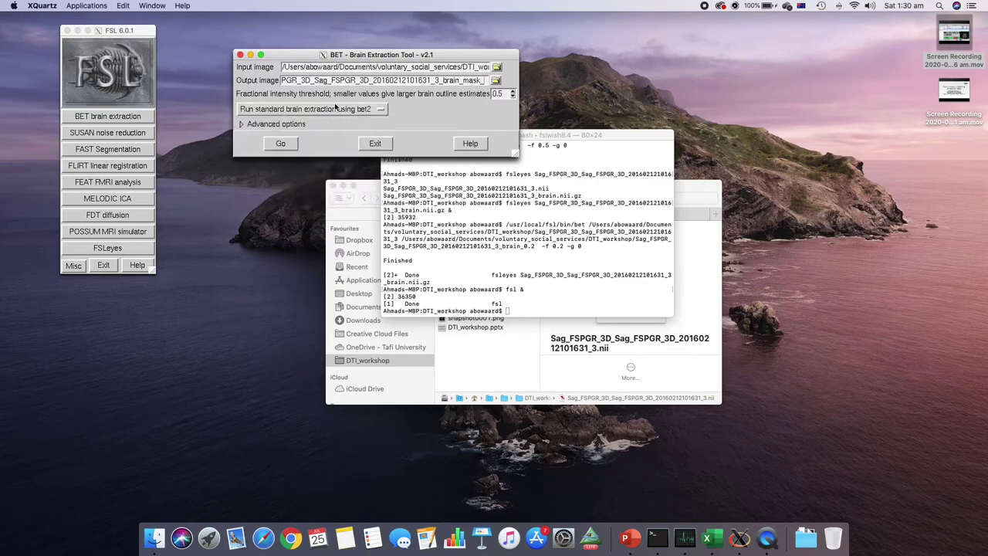
pyautogui.click(241, 125)
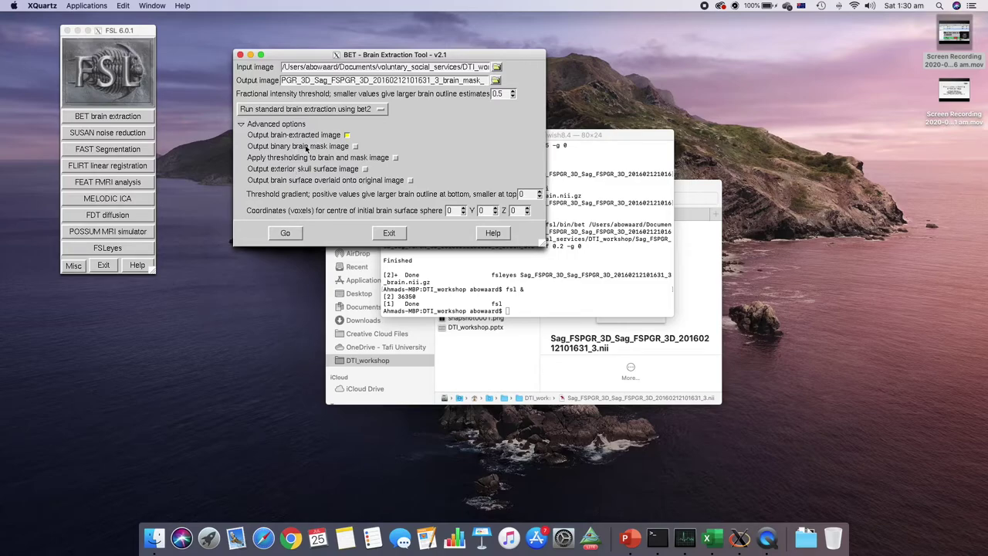
pyautogui.click(355, 146)
# Run the brain extraction with a fractional intensity threshold of 0.5 and bring up a fresh prompt in Terminal
pyautogui.click(504, 93)
pyautogui.press('BackSpace')
pyautogui.moveTo(507, 93); pyautogui.dragTo(488, 96)
pyautogui.click(285, 234)
pyautogui.click(432, 303)
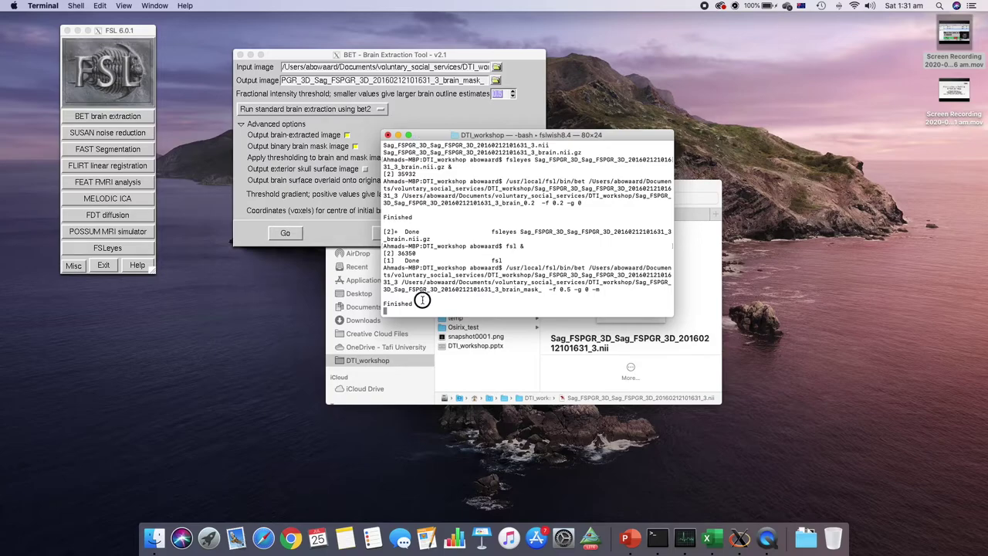
pyautogui.press('Return')
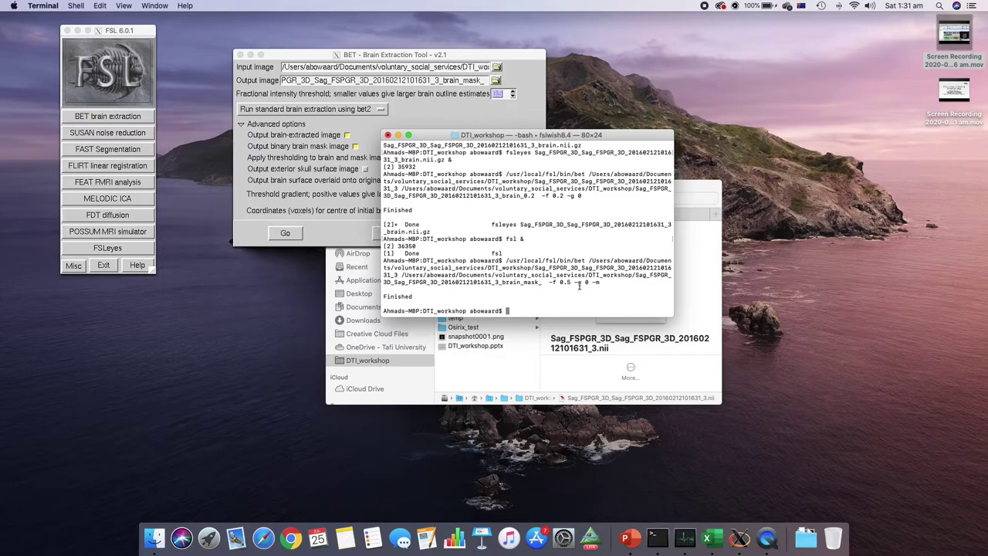
# Launch FSLeyes in the background with "fsleyes &" and reposition its window
pyautogui.write('fsly')
pyautogui.press('BackSpace')
pyautogui.write('eyes &')
pyautogui.press('Return')
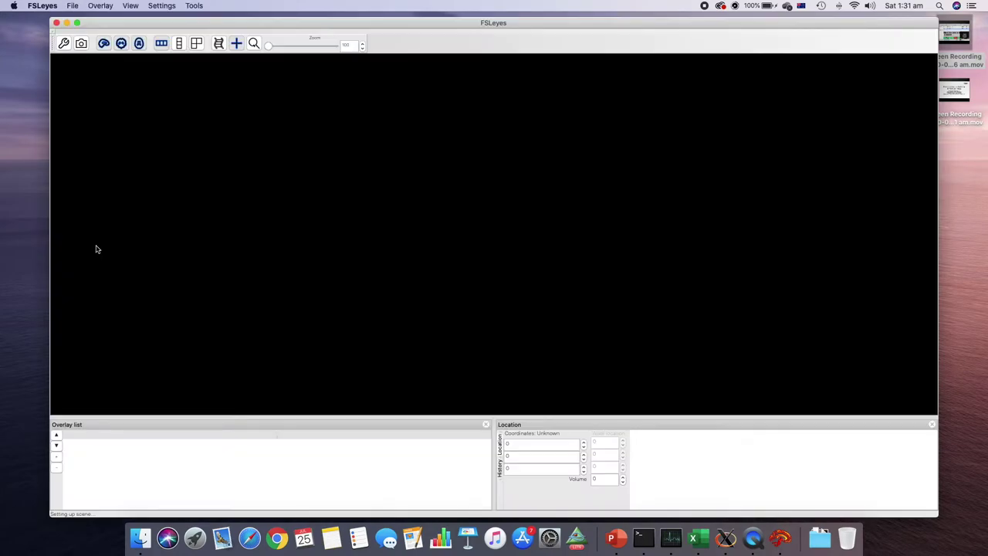
pyautogui.moveTo(447, 22); pyautogui.dragTo(438, 23)
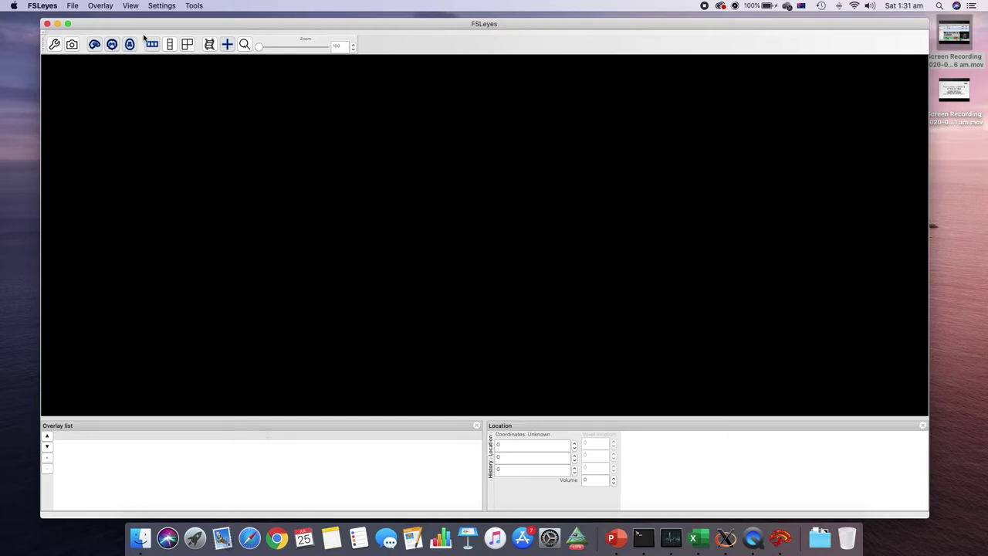
pyautogui.click(43, 5)
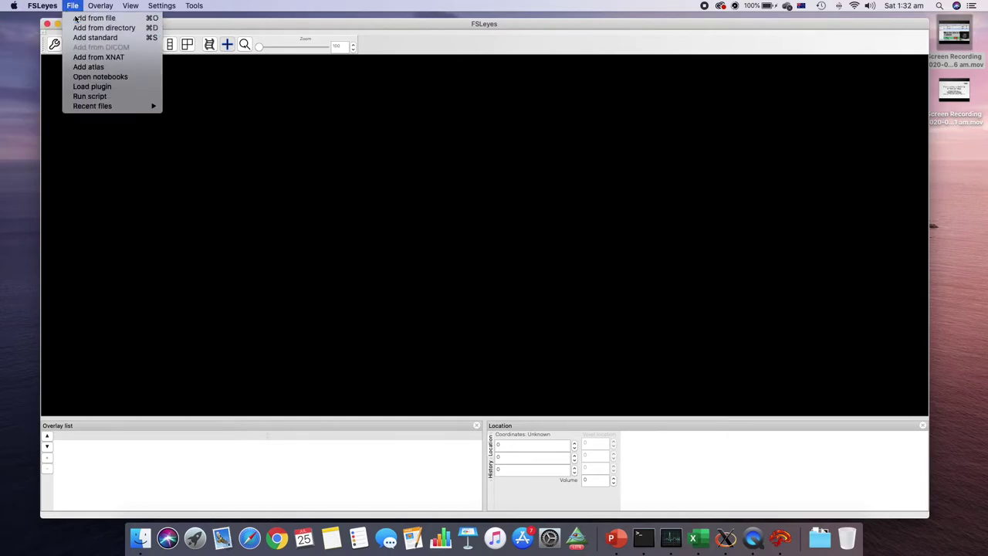
pyautogui.click(72, 5)
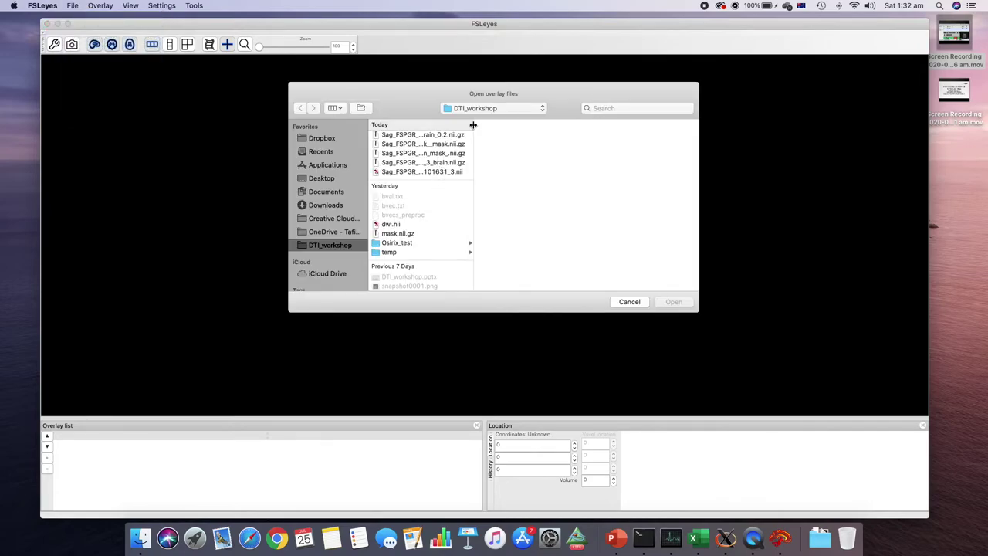
pyautogui.moveTo(474, 144); pyautogui.dragTo(604, 165)
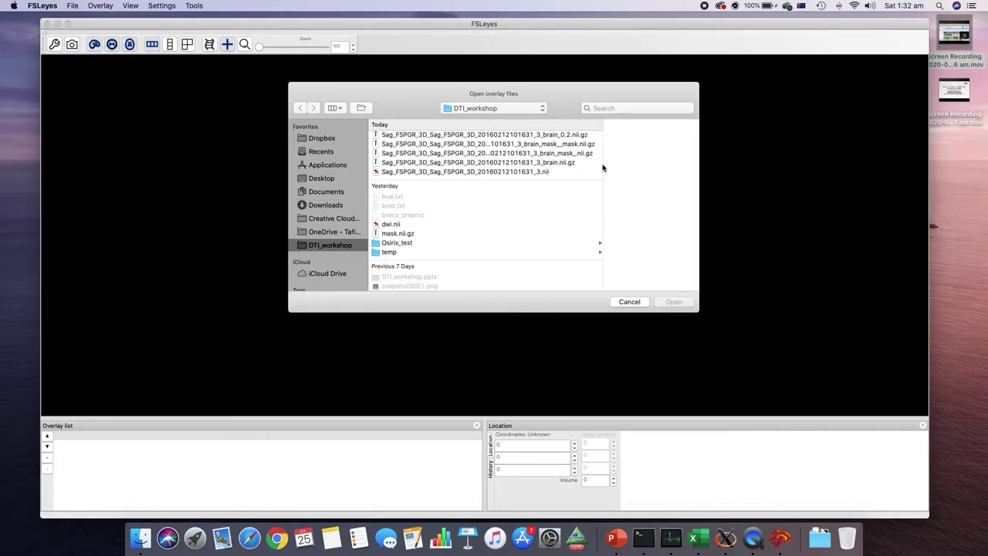
pyautogui.click(545, 163)
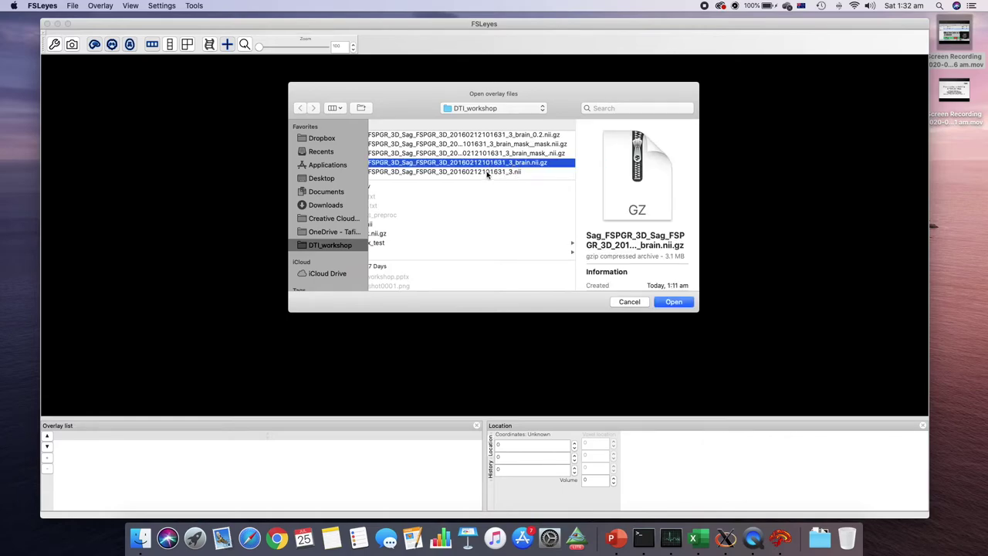
pyautogui.click(485, 172)
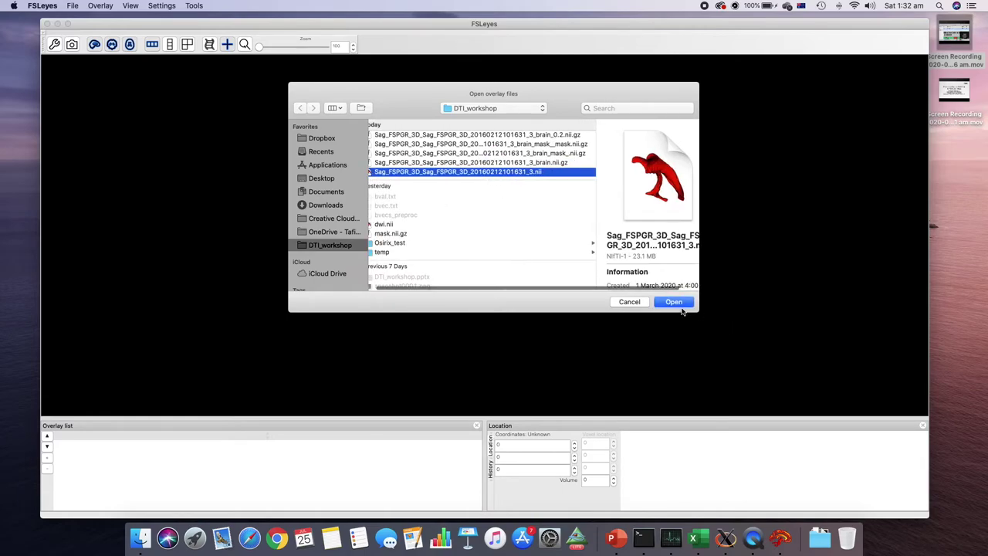
pyautogui.click(677, 302)
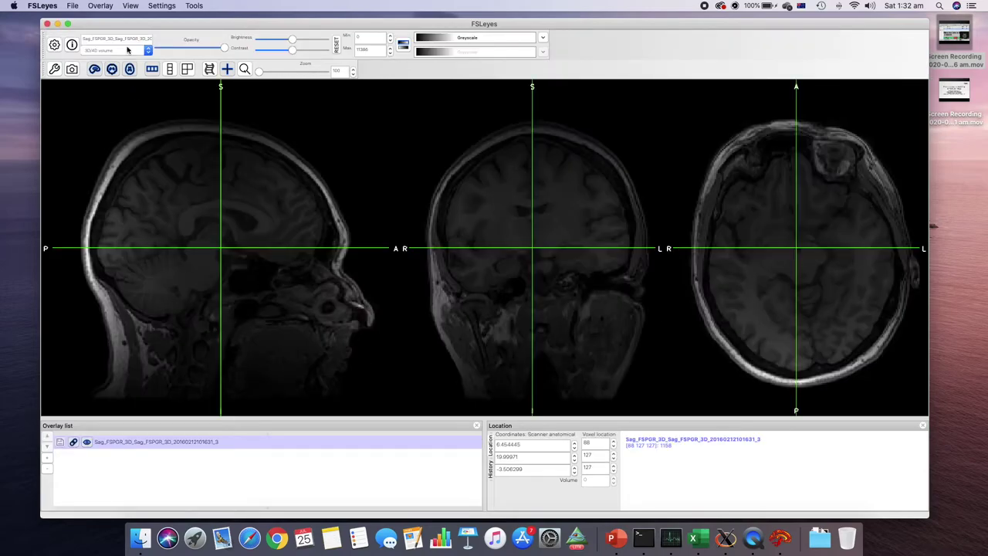
pyautogui.click(100, 6)
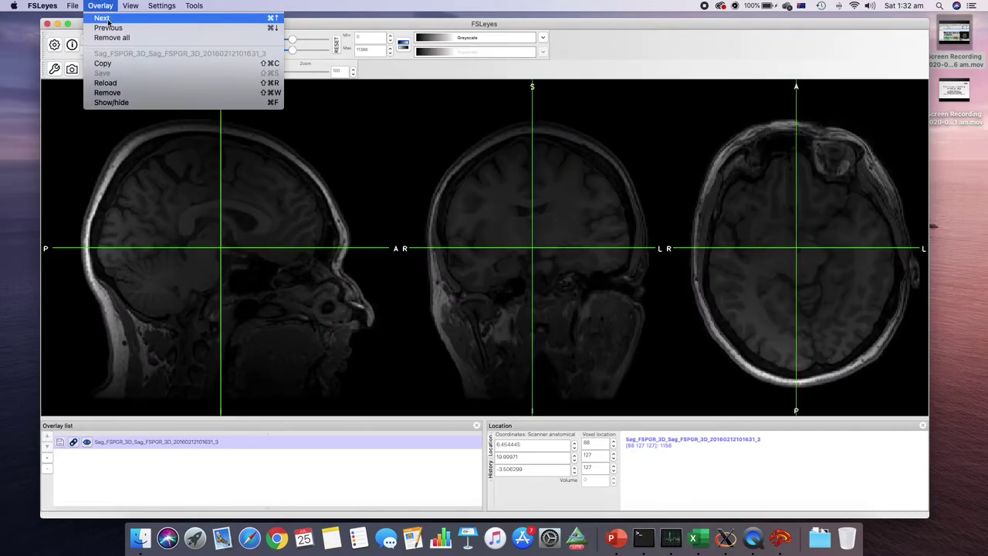
pyautogui.moveTo(71, 6)
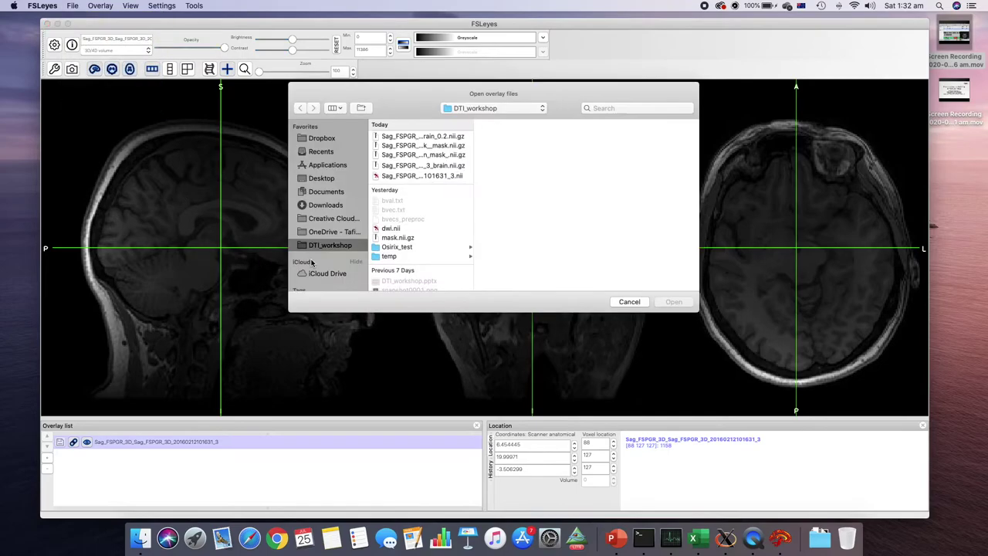
pyautogui.click(429, 137)
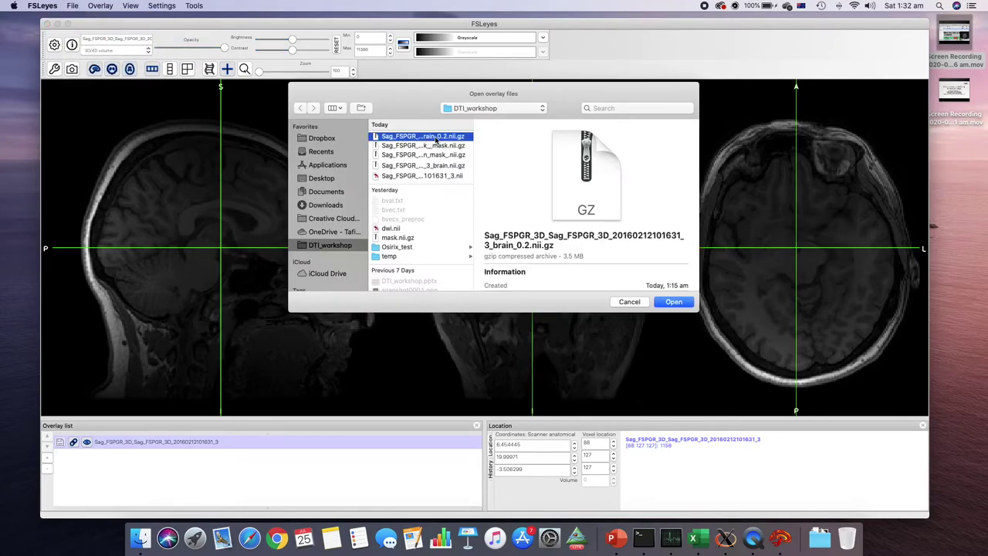
pyautogui.doubleClick(435, 137)
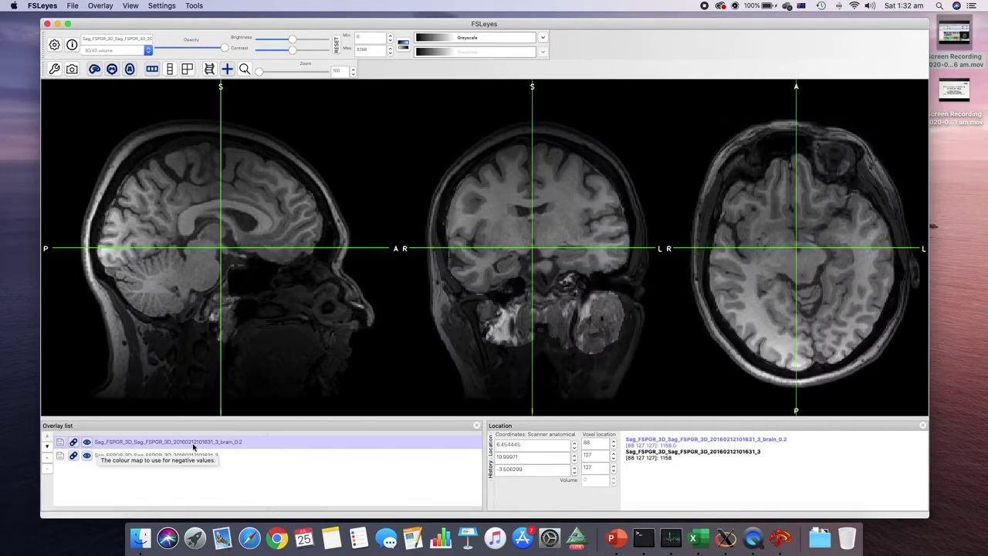
# Compare the brain_0.2 overlay beneath and above the original scan, then apply the Red-Yellow colour map to it
pyautogui.click(47, 447)
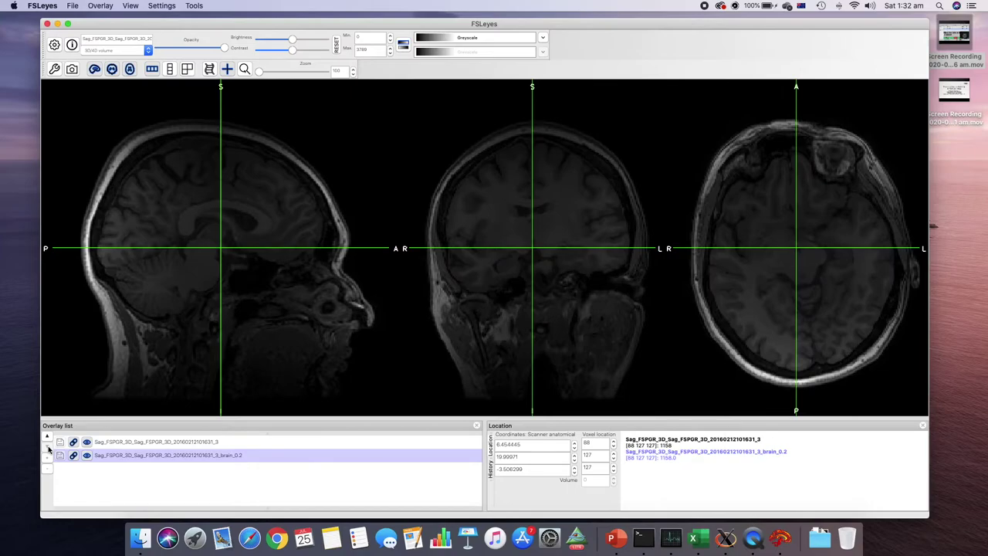
pyautogui.click(45, 436)
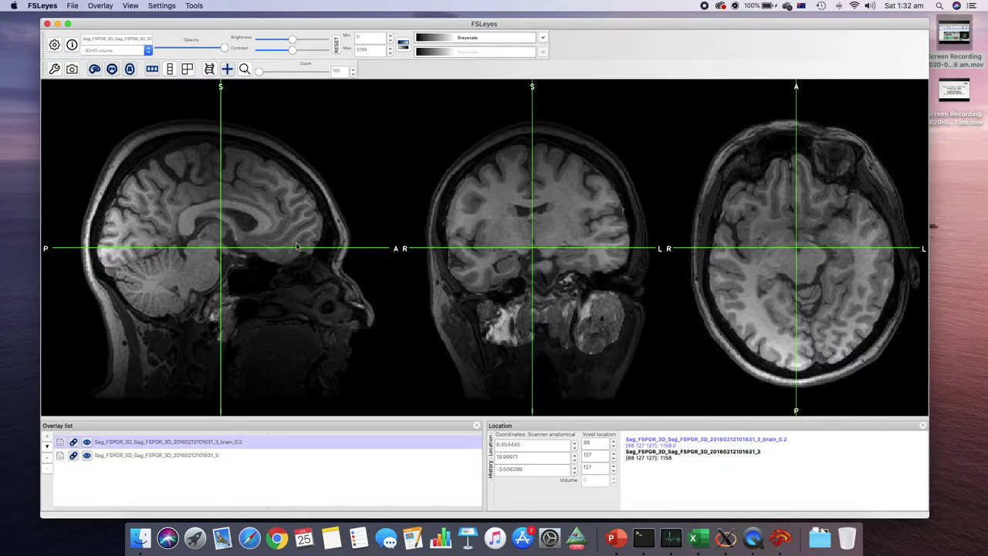
pyautogui.click(462, 41)
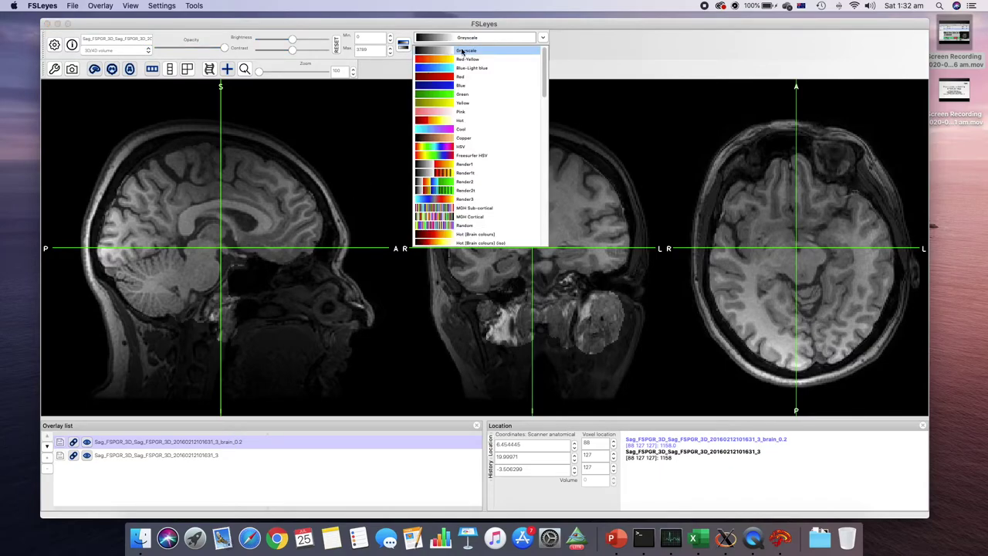
pyautogui.click(455, 60)
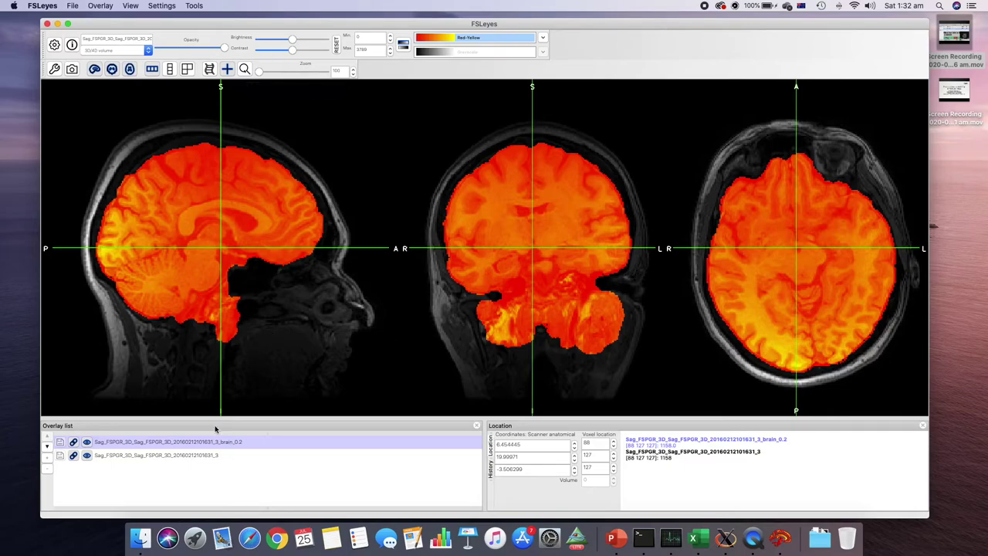
# Place the original scan above the brain_0.2 overlay, lower its opacity partway, and inspect the extraction across upper and lower slices
pyautogui.click(92, 455)
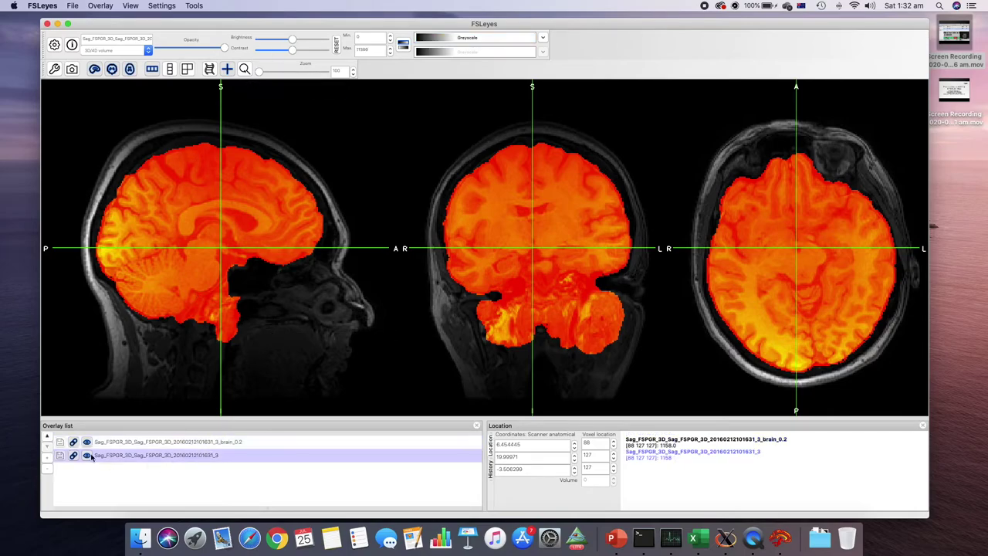
pyautogui.click(47, 436)
pyautogui.moveTo(226, 48); pyautogui.dragTo(204, 48)
pyautogui.moveTo(200, 193); pyautogui.dragTo(200, 159)
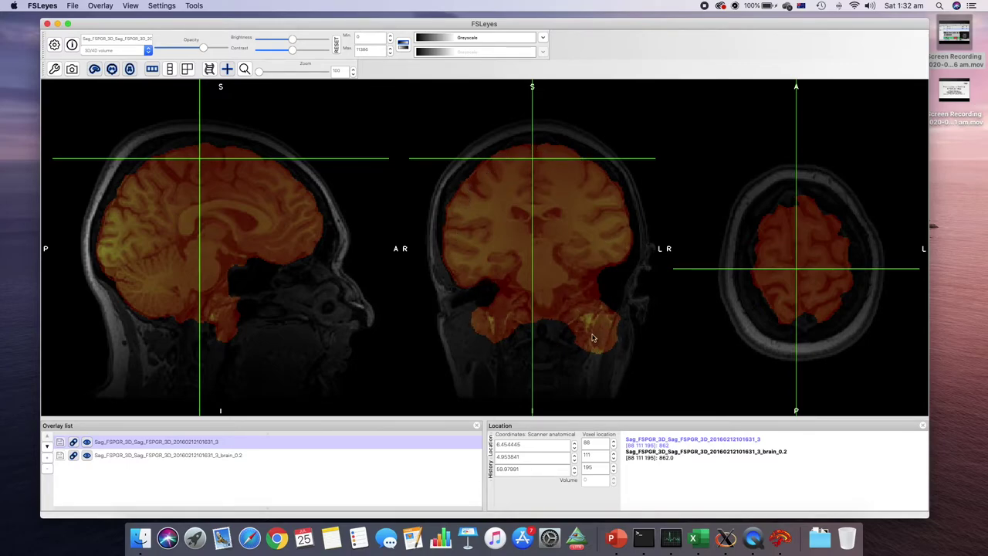
pyautogui.moveTo(551, 186); pyautogui.dragTo(547, 282)
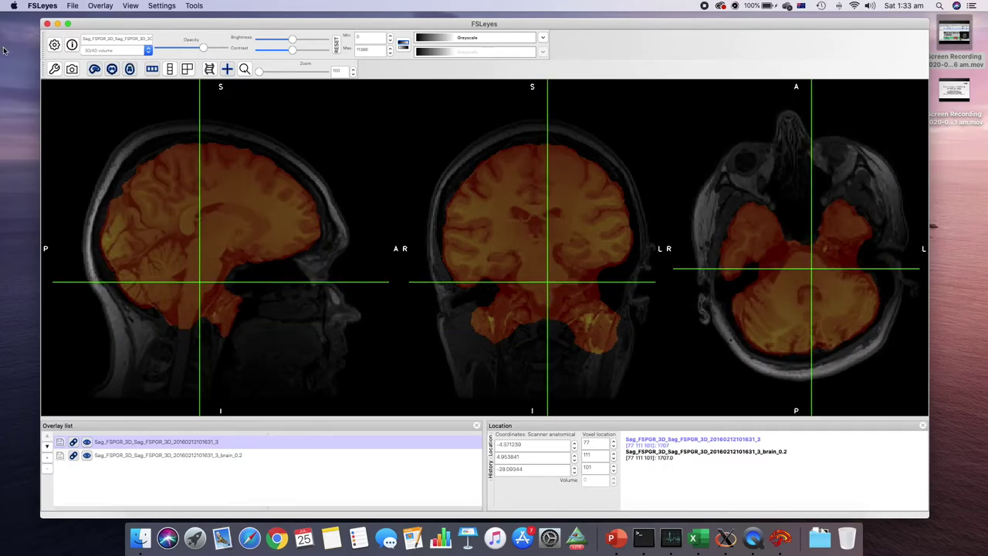
# Close FSLeyes without saving the layout
pyautogui.click(71, 6)
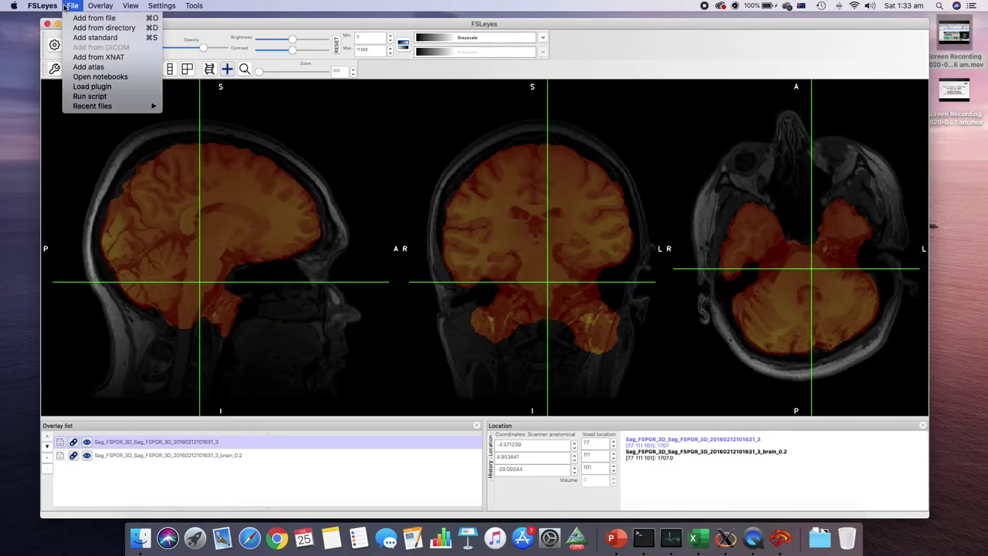
pyautogui.click(47, 24)
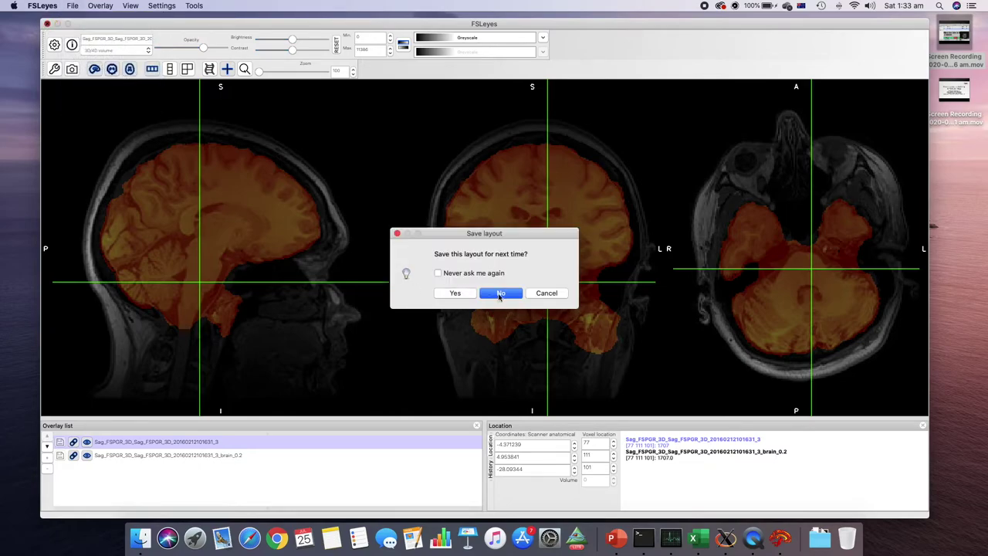
pyautogui.click(501, 292)
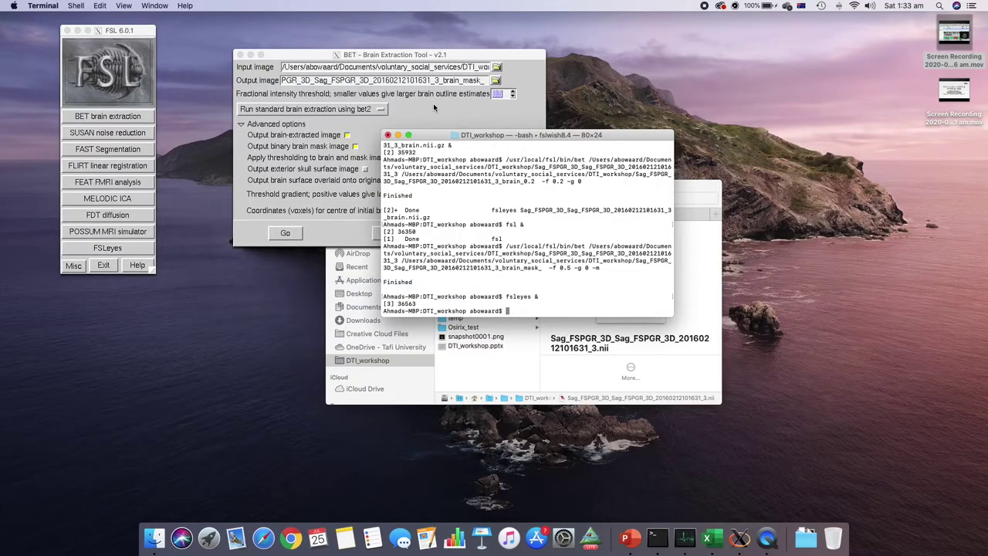
# Switch to the DTI_workshop folder in Finder and widen the file column to show the full file names
pyautogui.click(459, 82)
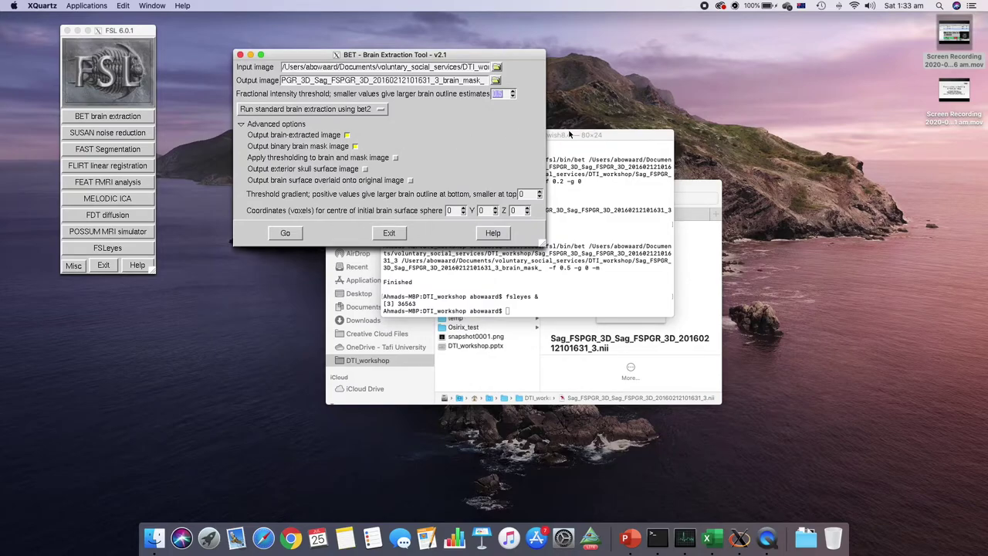
pyautogui.click(503, 378)
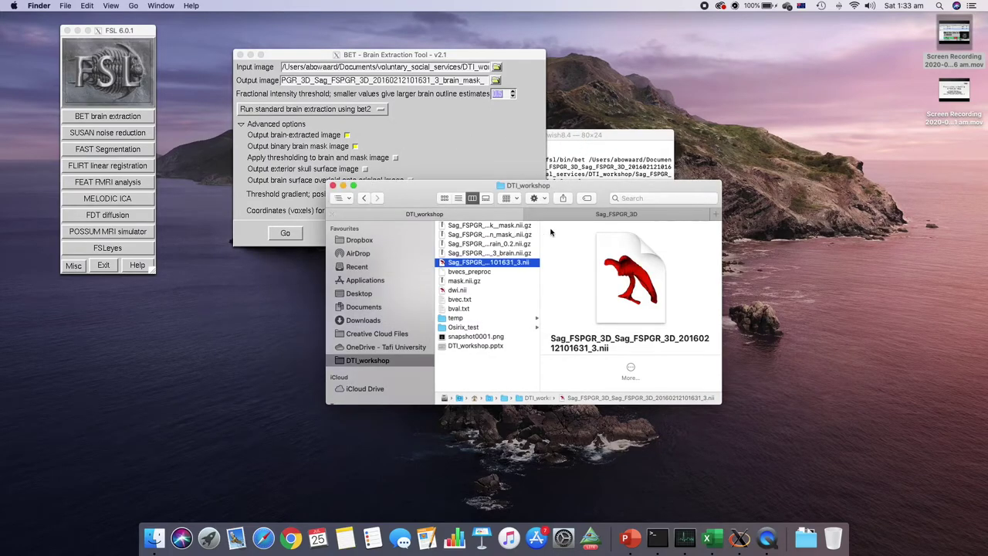
pyautogui.click(508, 245)
pyautogui.moveTo(539, 249); pyautogui.dragTo(778, 276)
pyautogui.click(608, 235)
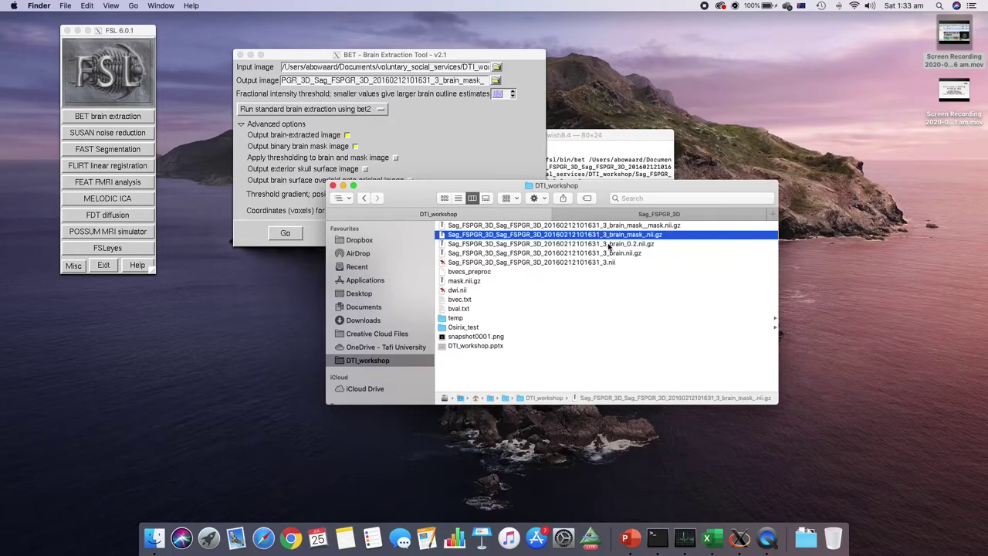
# Examine the BET output files: the brain_mask__mask, brain_mask_, brain_0.2 and brain images
pyautogui.click(515, 244)
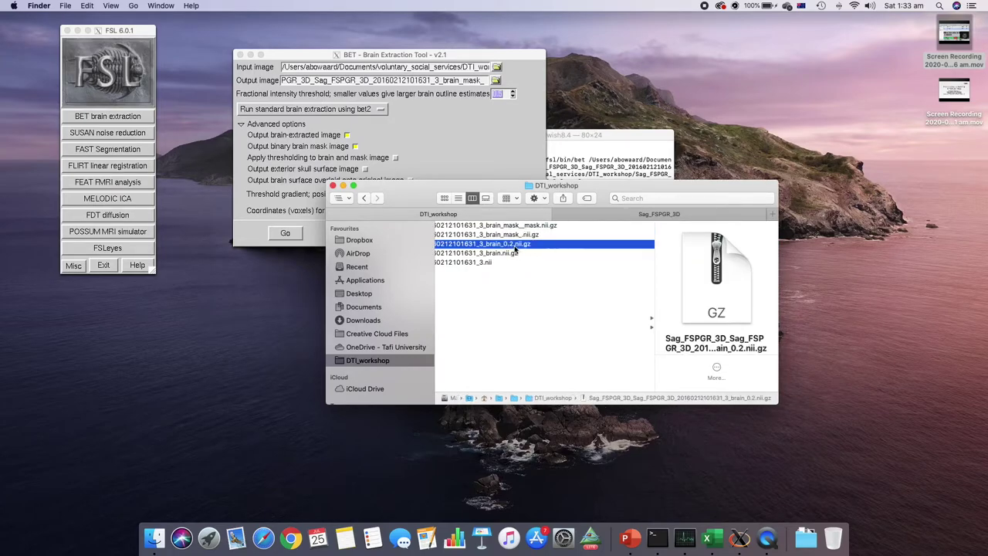
pyautogui.press('Up')
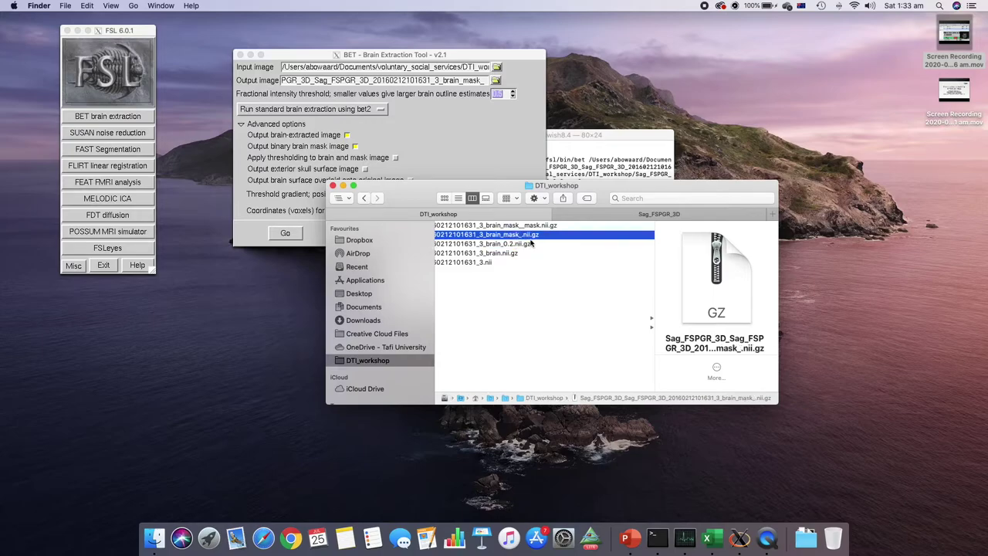
pyautogui.click(530, 225)
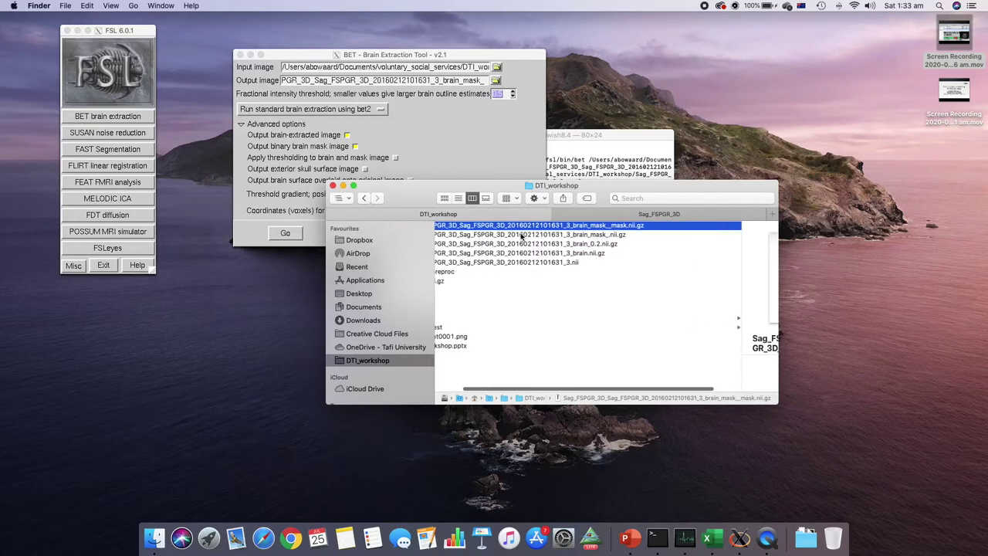
pyautogui.click(617, 235)
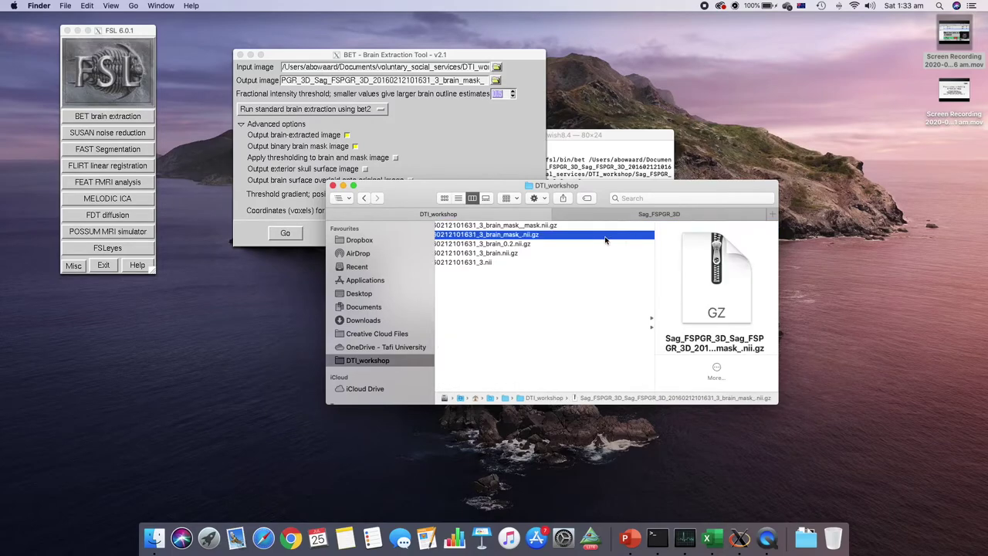
pyautogui.click(517, 244)
pyautogui.click(502, 254)
pyautogui.click(500, 243)
pyautogui.click(523, 235)
pyautogui.click(520, 226)
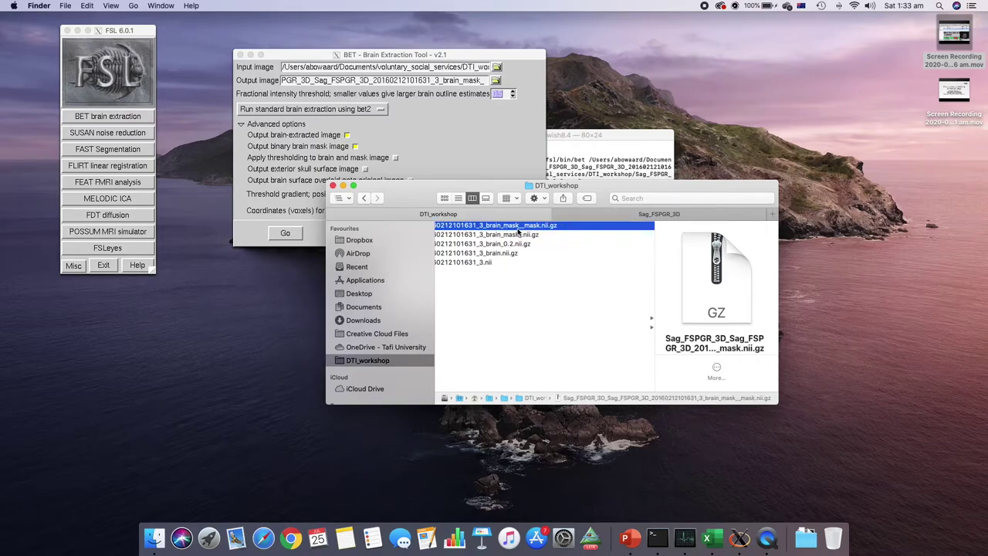
pyautogui.hscroll(-5, 524, 235)
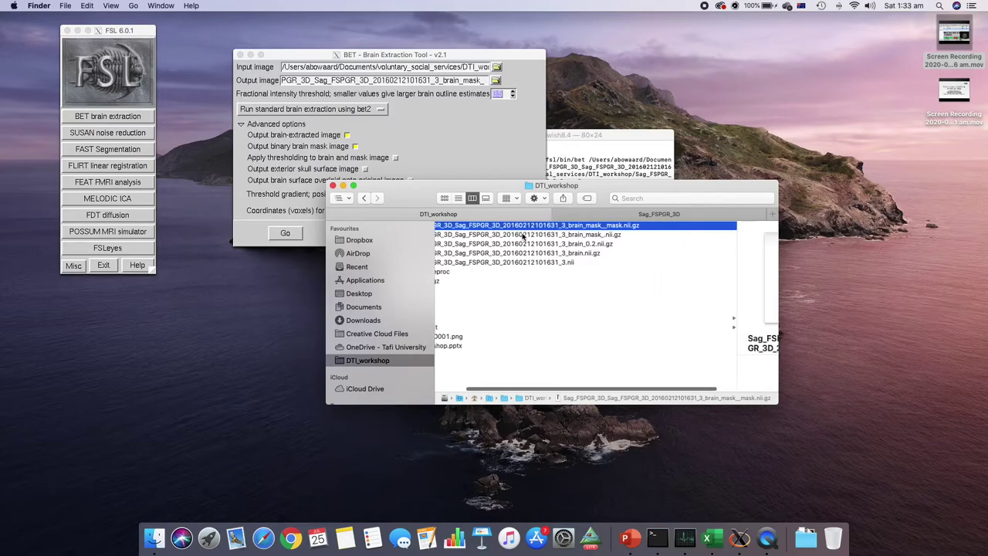
# Move the five Sag_FSPGR_3D scan and BET output files to the Trash, keeping mask.nii.gz
pyautogui.click(462, 281)
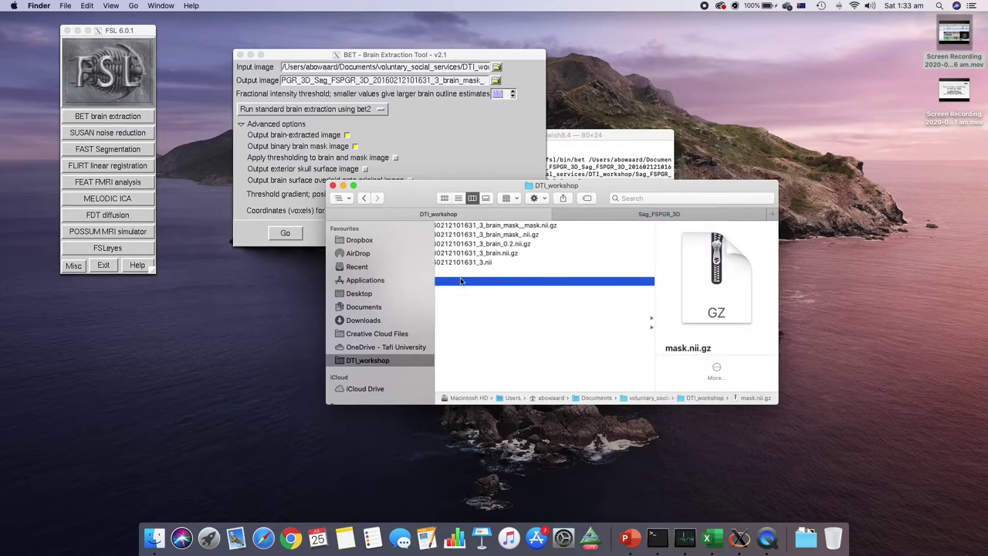
pyautogui.hscroll(-5, 485, 295)
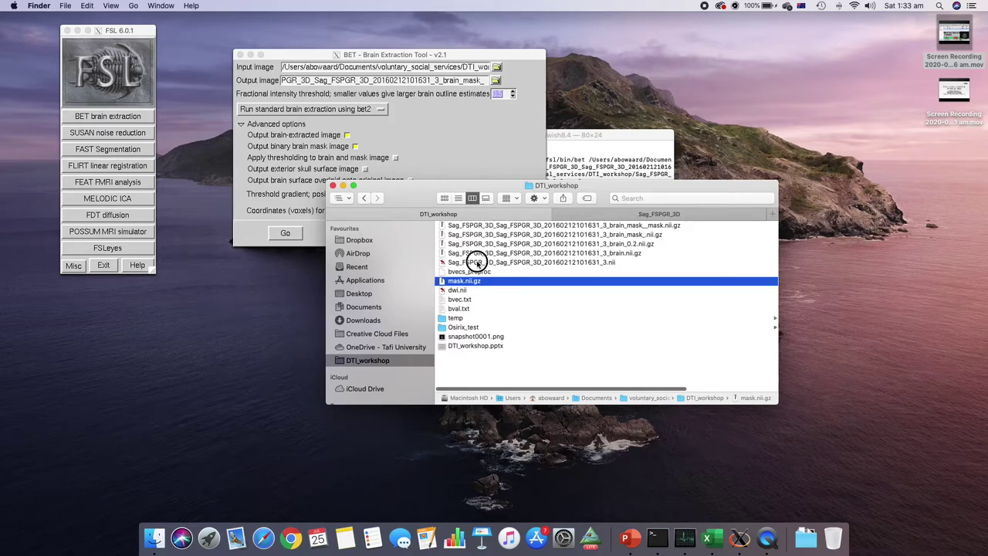
pyautogui.click(472, 261)
pyautogui.keyDown('shift'); pyautogui.click(467, 225); pyautogui.keyUp('shift')
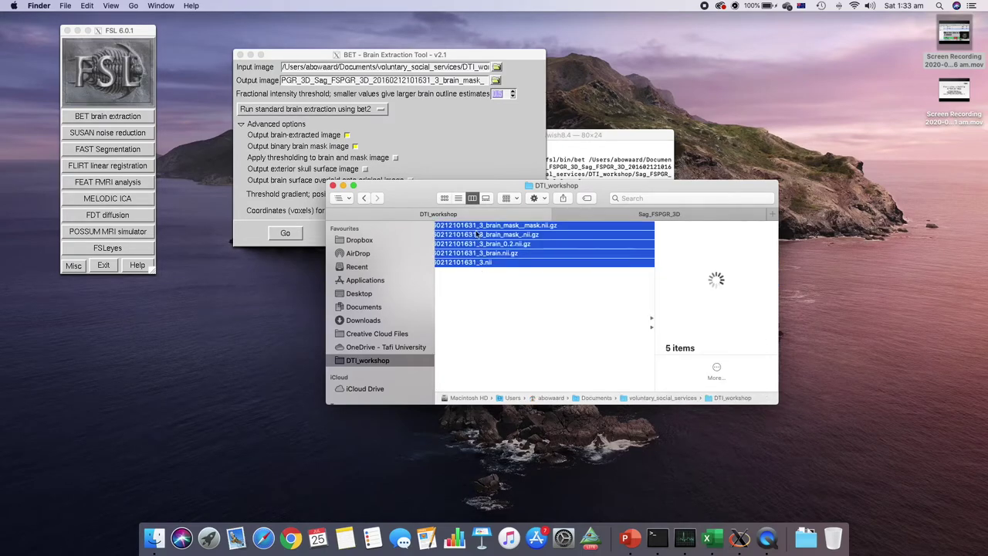
pyautogui.rightClick(478, 251)
pyautogui.click(509, 277)
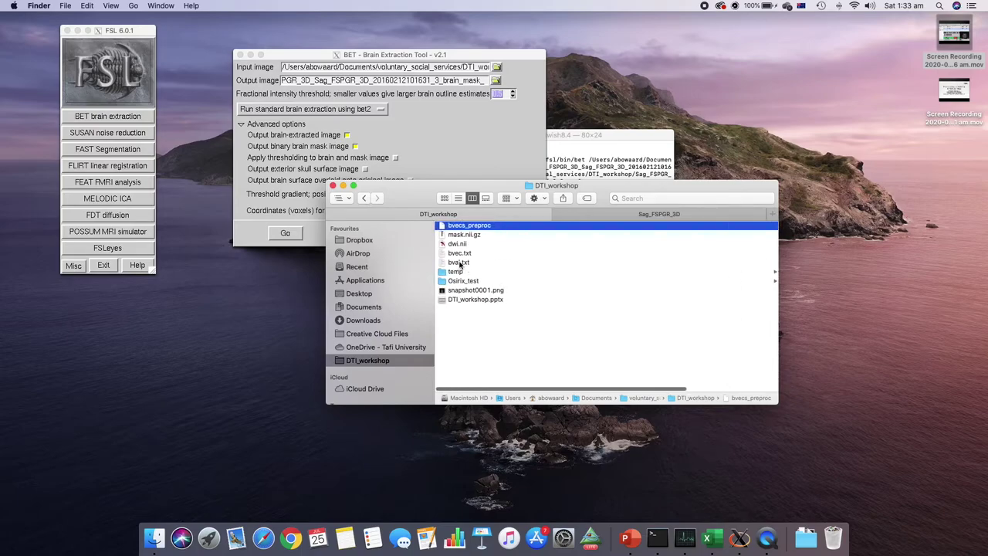
# Narrow the file column and review the dwi.nii, bvec.txt, bval.txt and mask.nii.gz files
pyautogui.click(467, 244)
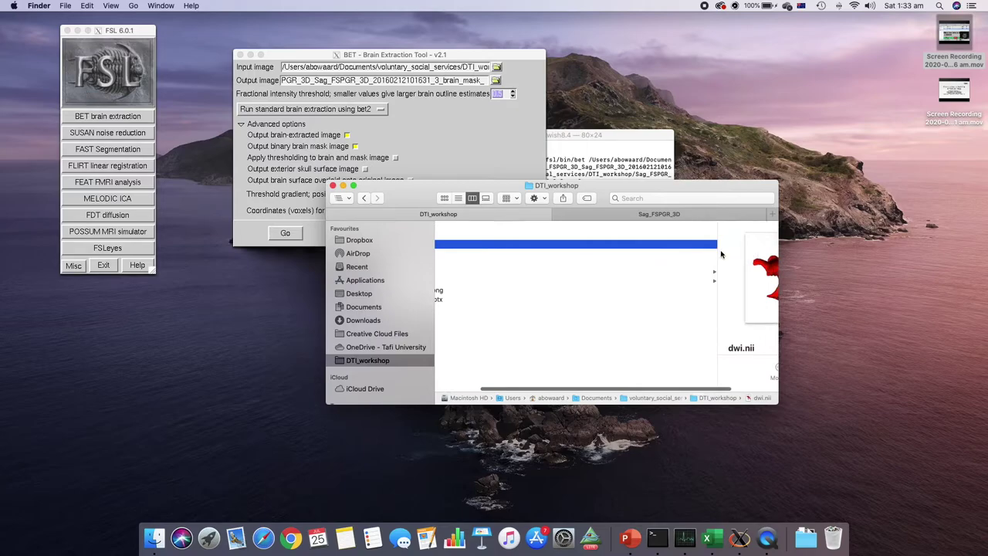
pyautogui.moveTo(718, 253); pyautogui.dragTo(463, 283)
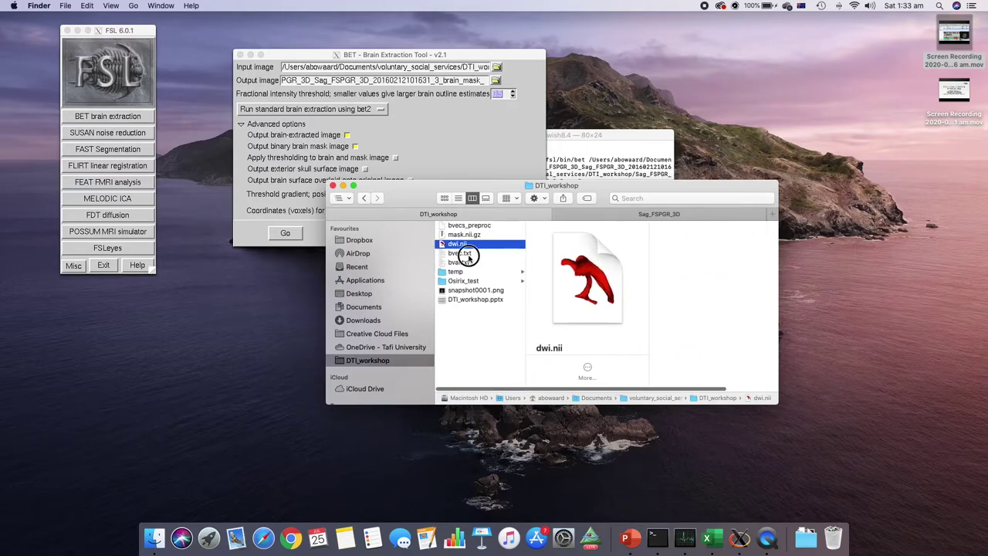
pyautogui.click(469, 256)
pyautogui.click(465, 262)
pyautogui.press('Up')
pyautogui.press('Up')
pyautogui.press('Up')
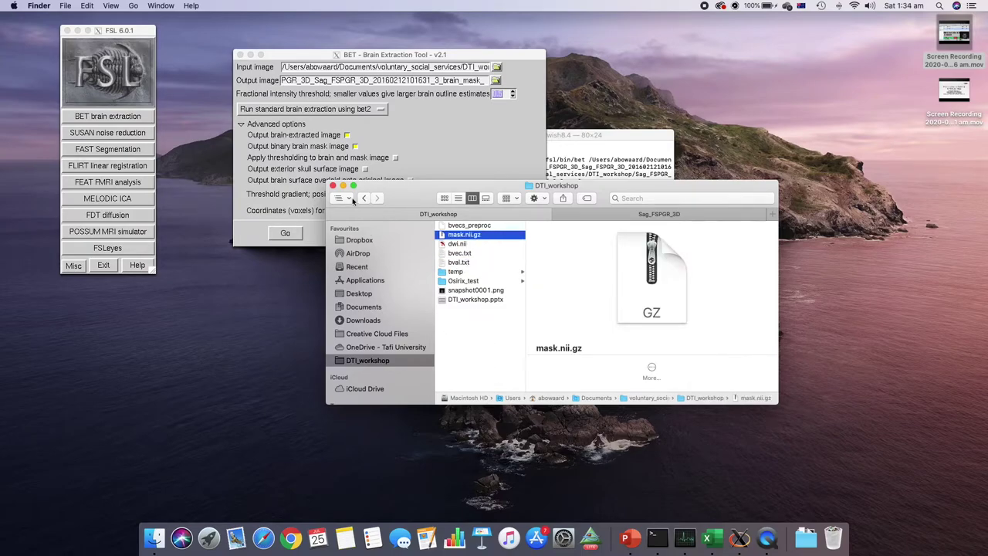
# Close the BET and FSL windows and switch to the Terminal window
pyautogui.click(240, 54)
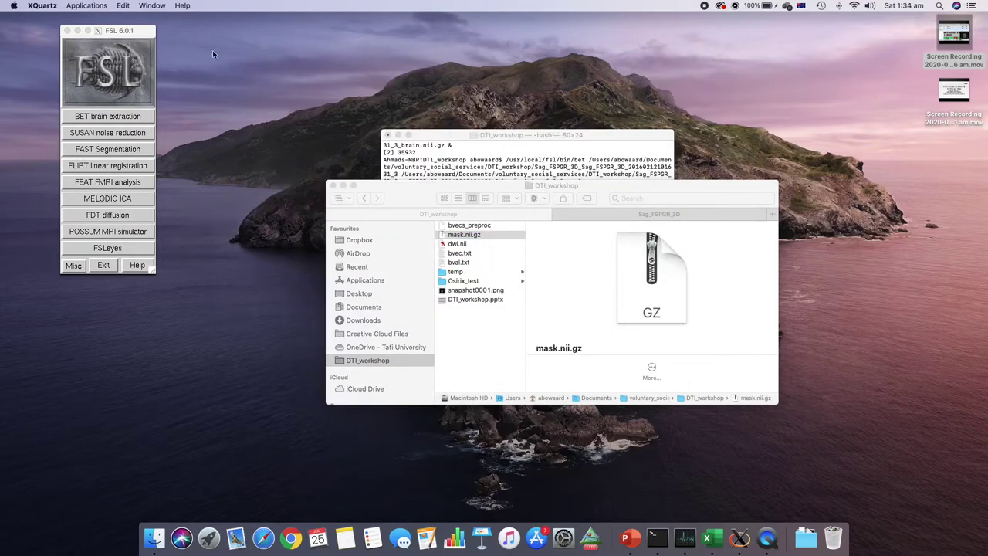
pyautogui.click(67, 30)
pyautogui.click(595, 149)
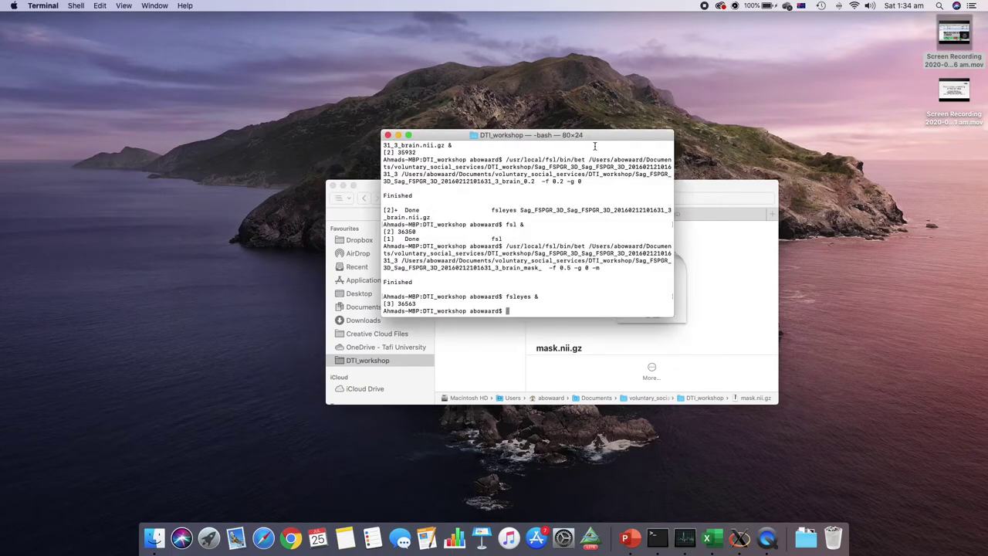